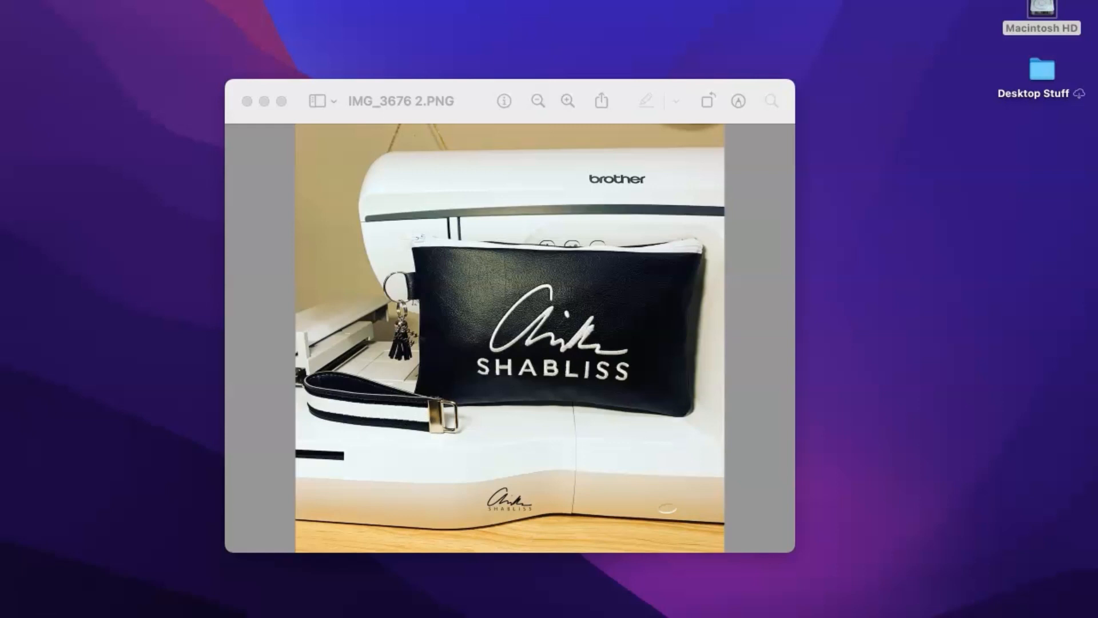
Step: Restore the minimized Blank Bag Option folder window from the Dock
mouse_move(444, 616)
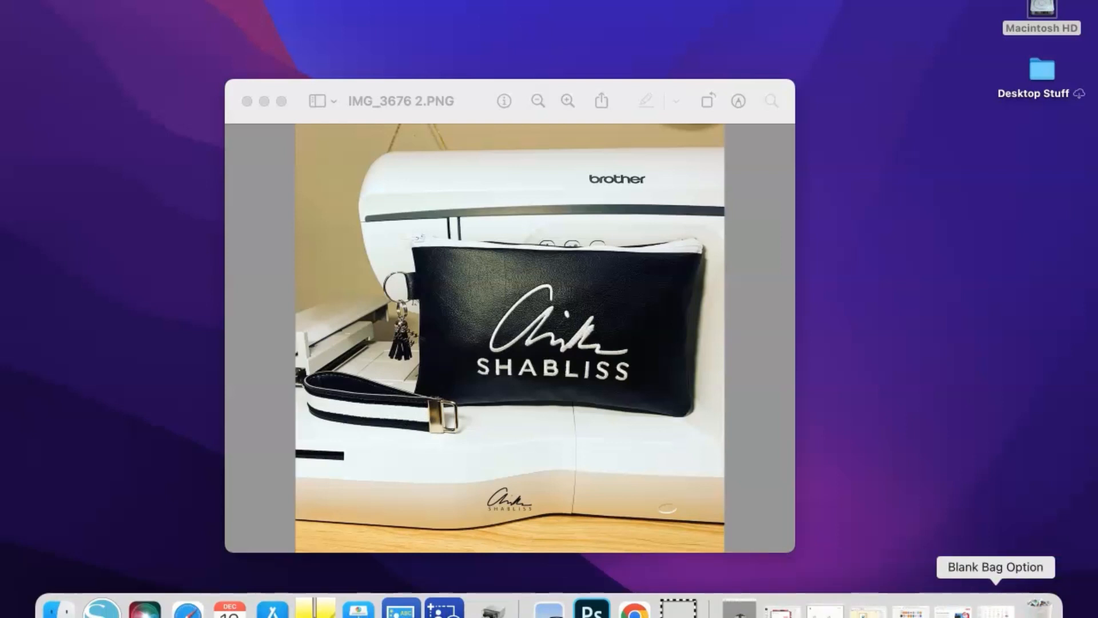
click(995, 608)
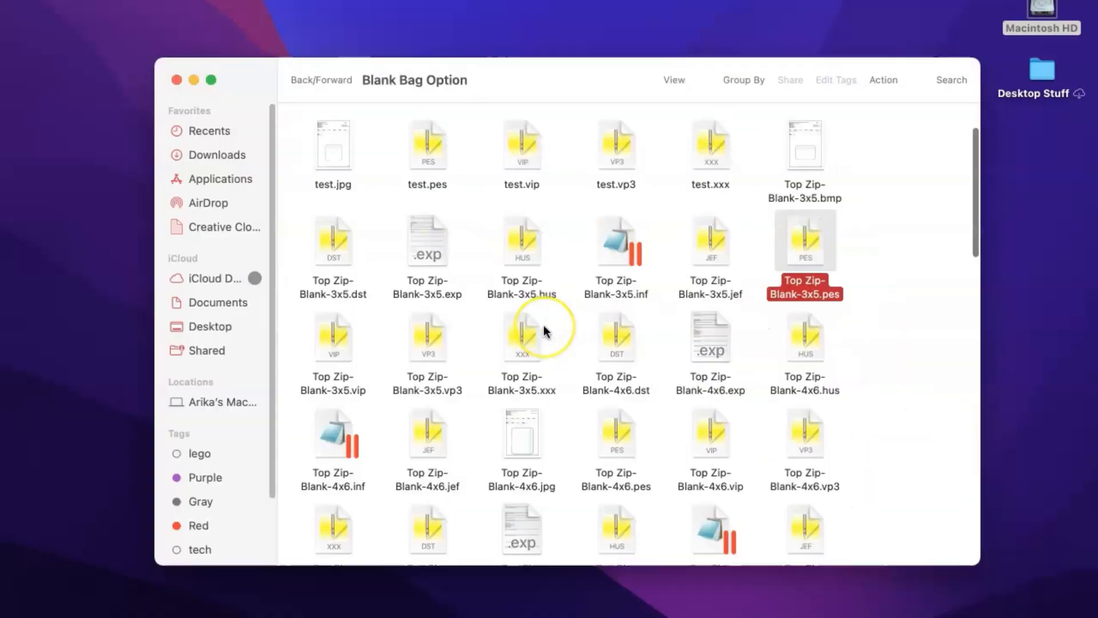
Step: Open Top Zip-Blank-3x5.pes from the Blank Bag Option folder and switch to Embrilliance
scroll(483, 326, up, 3)
scroll(536, 295, down, 5)
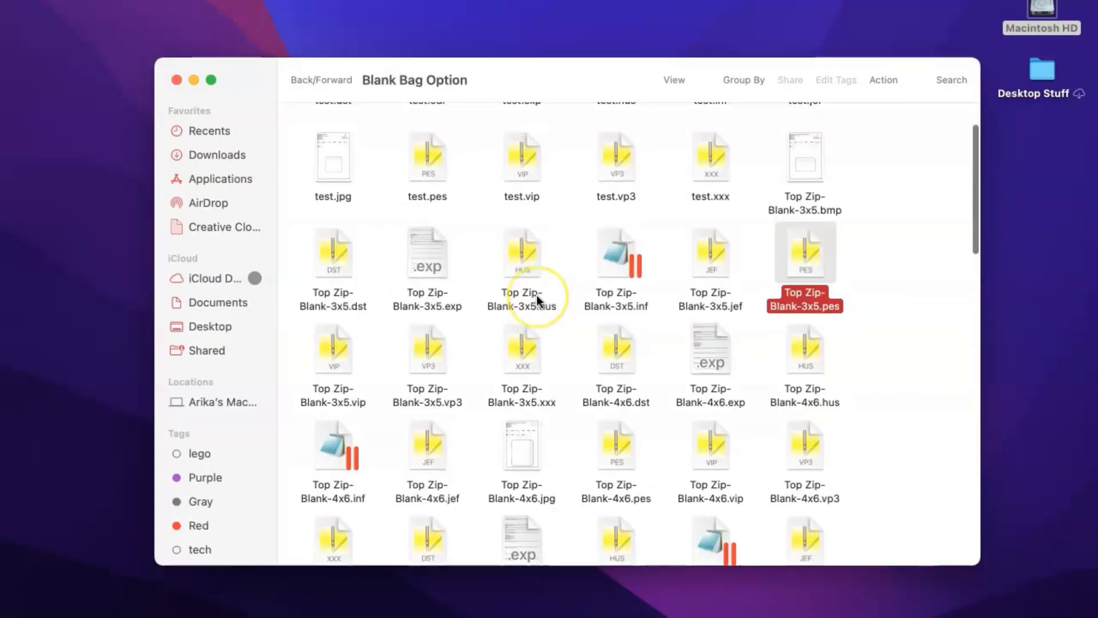
scroll(536, 294, up, 2)
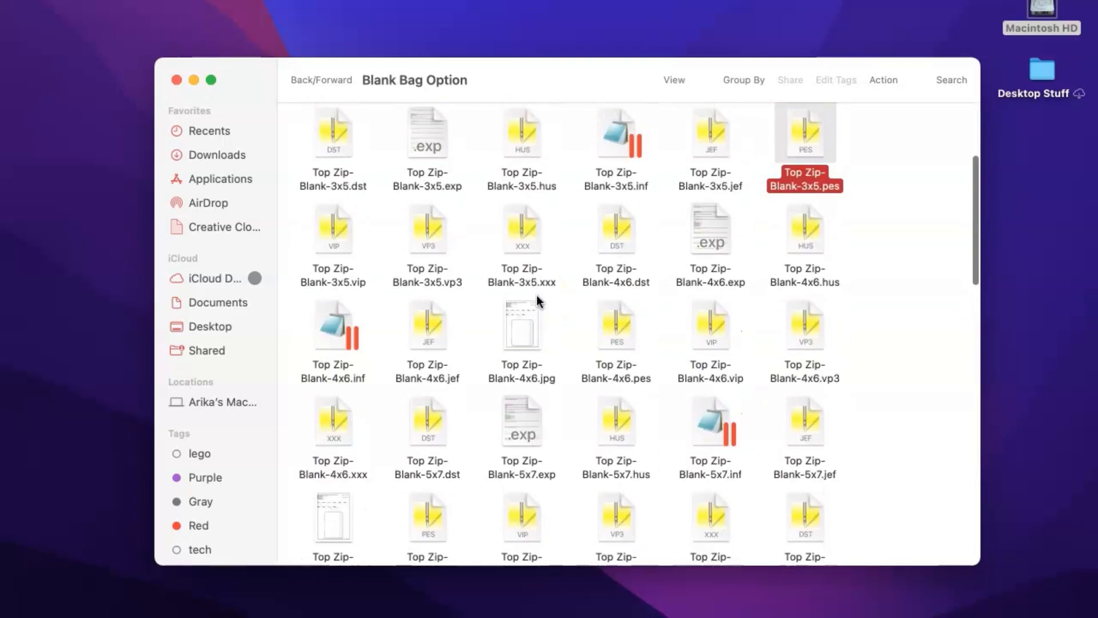
scroll(537, 295, up, 1)
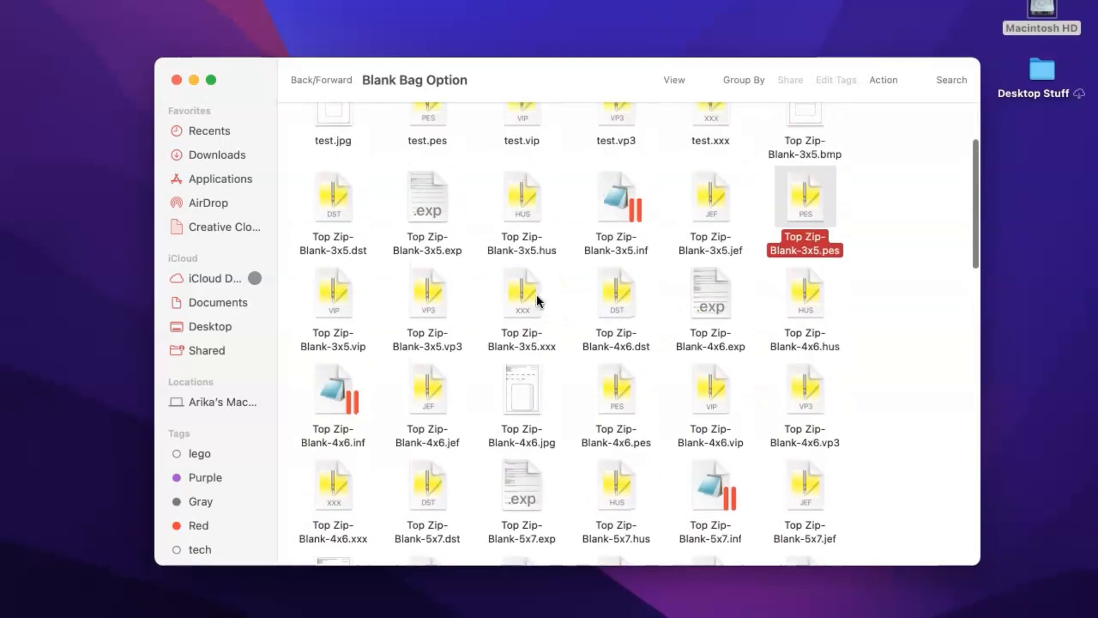
scroll(537, 293, up, 2)
scroll(583, 343, down, 1)
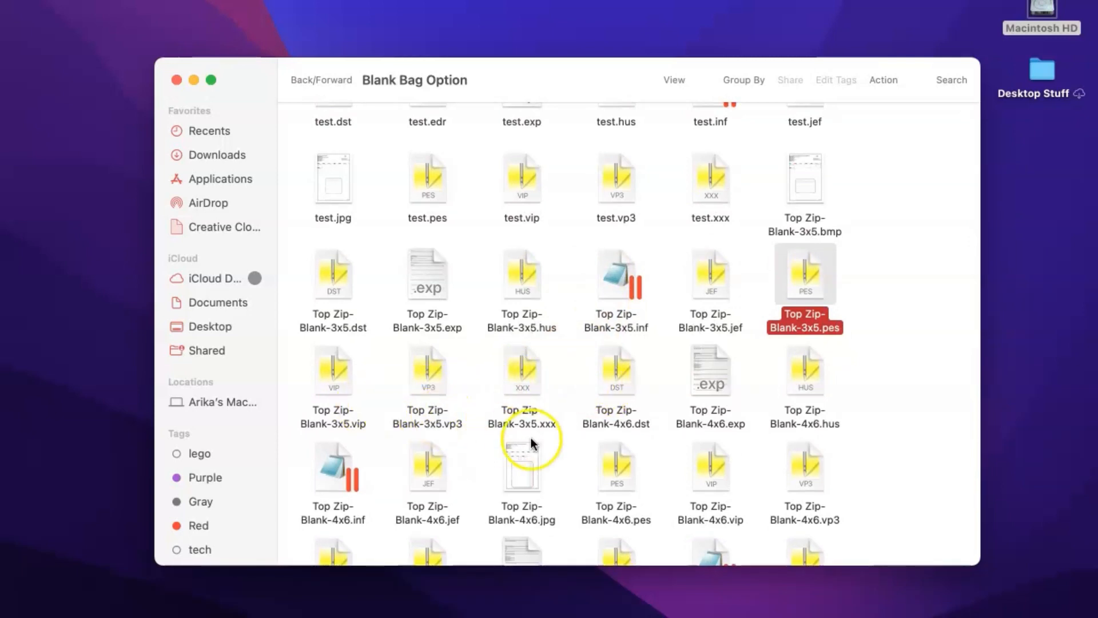
click(884, 273)
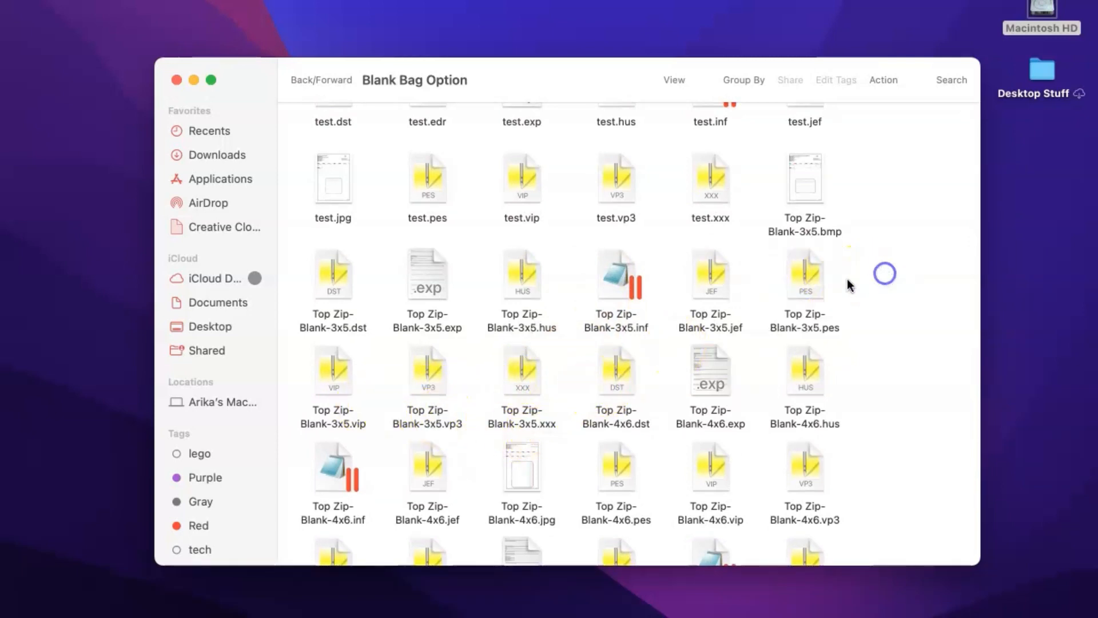
click(805, 288)
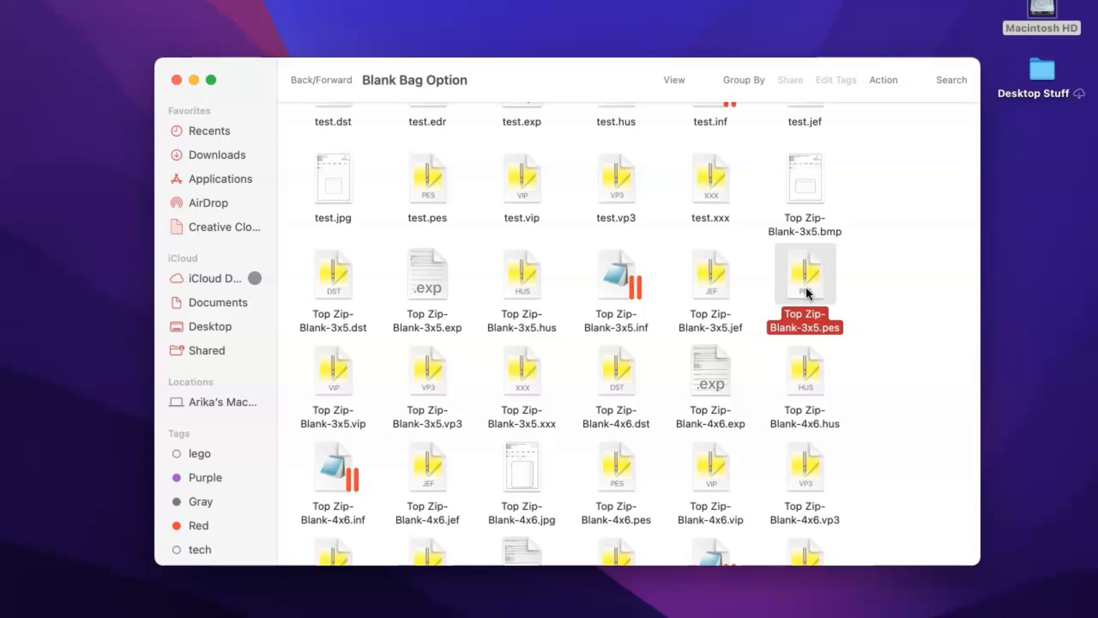
double_click(805, 287)
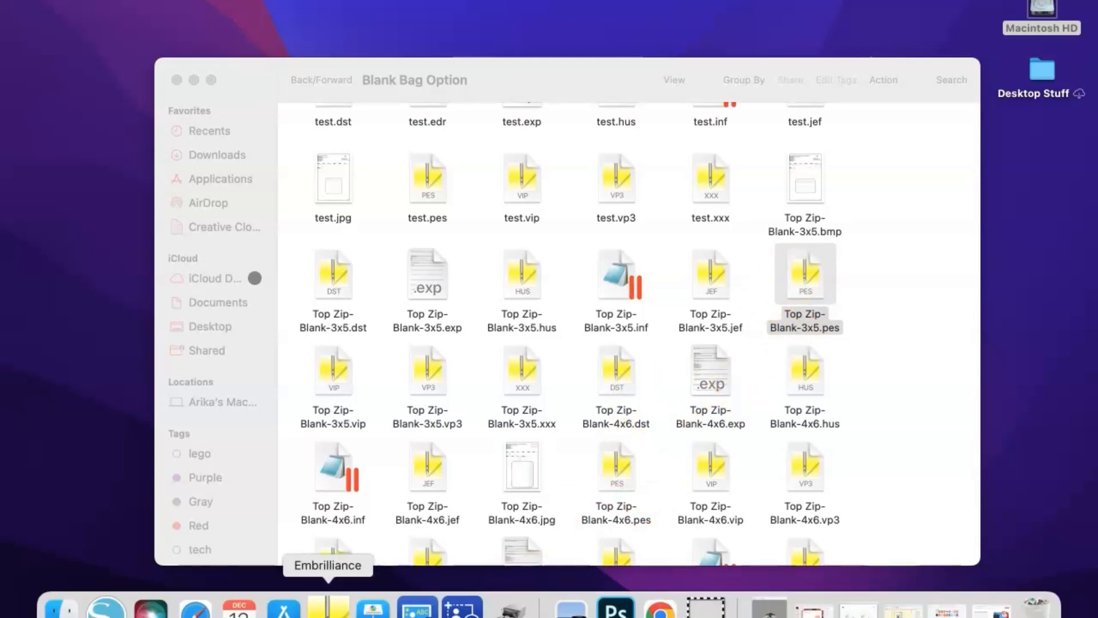
click(327, 608)
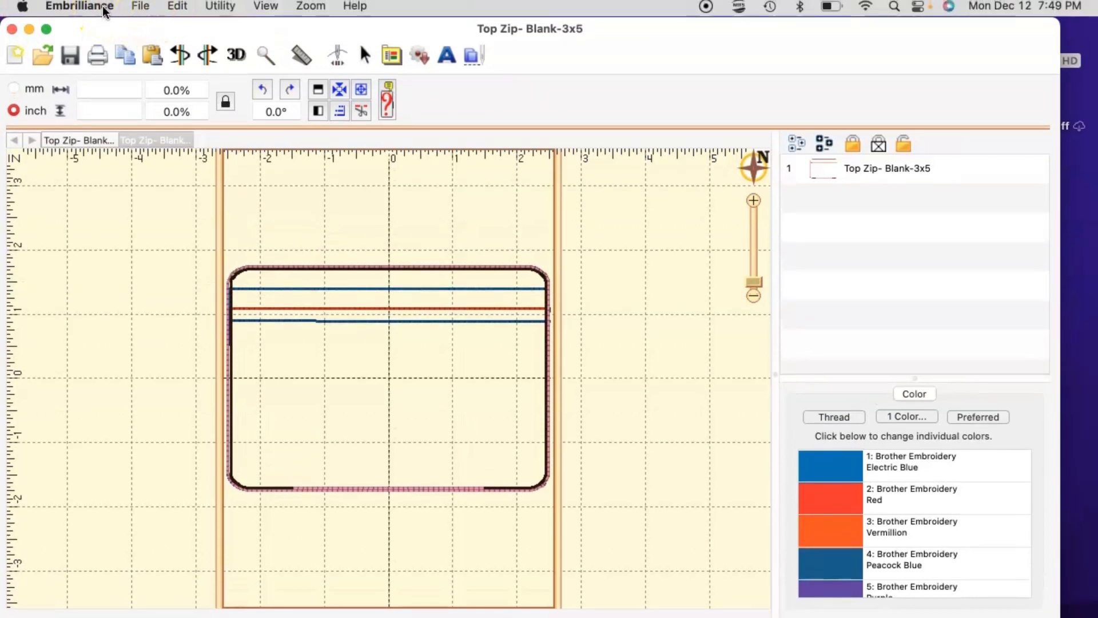
Step: Drop down the Embrilliance application menu over the open bag blank
click(72, 12)
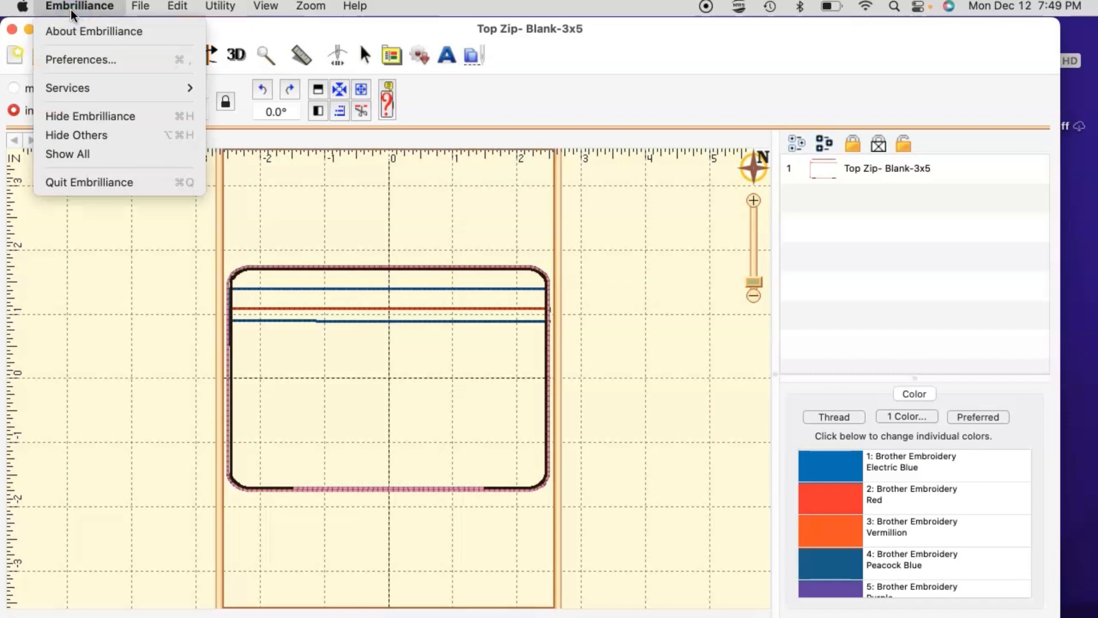
Step: Open Preferences at the Hoops settings listing the PES hoop sizes
click(83, 61)
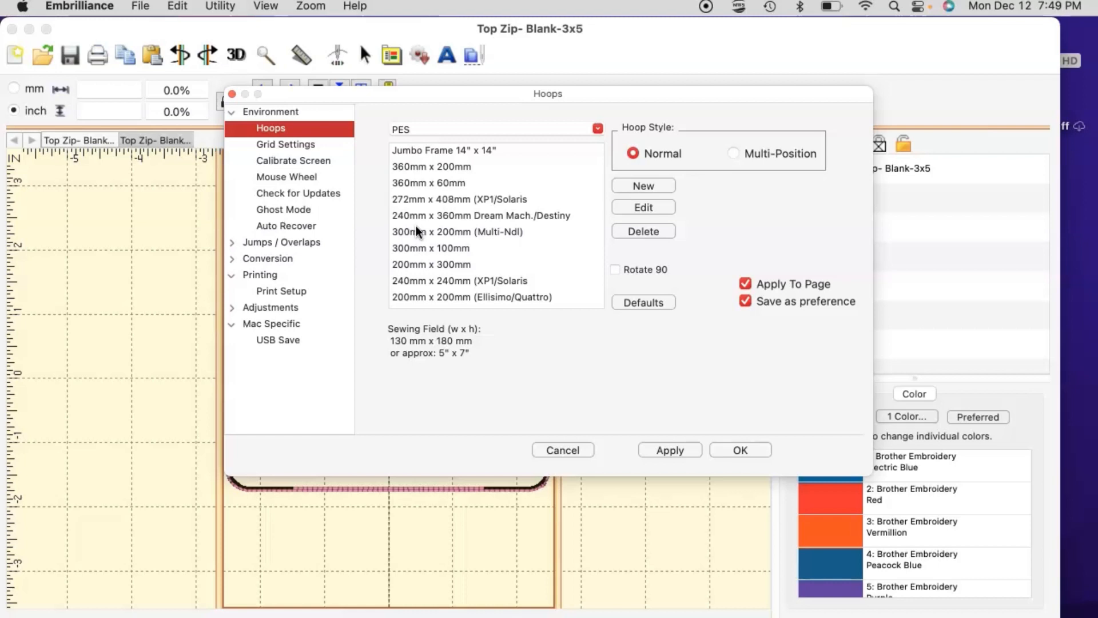
click(428, 235)
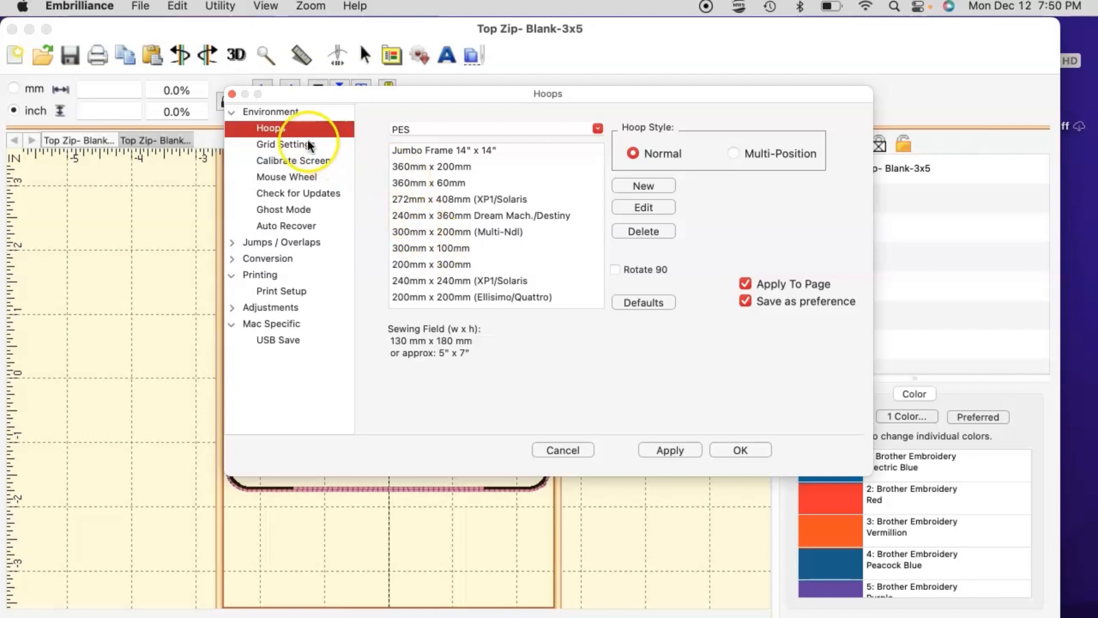
click(287, 126)
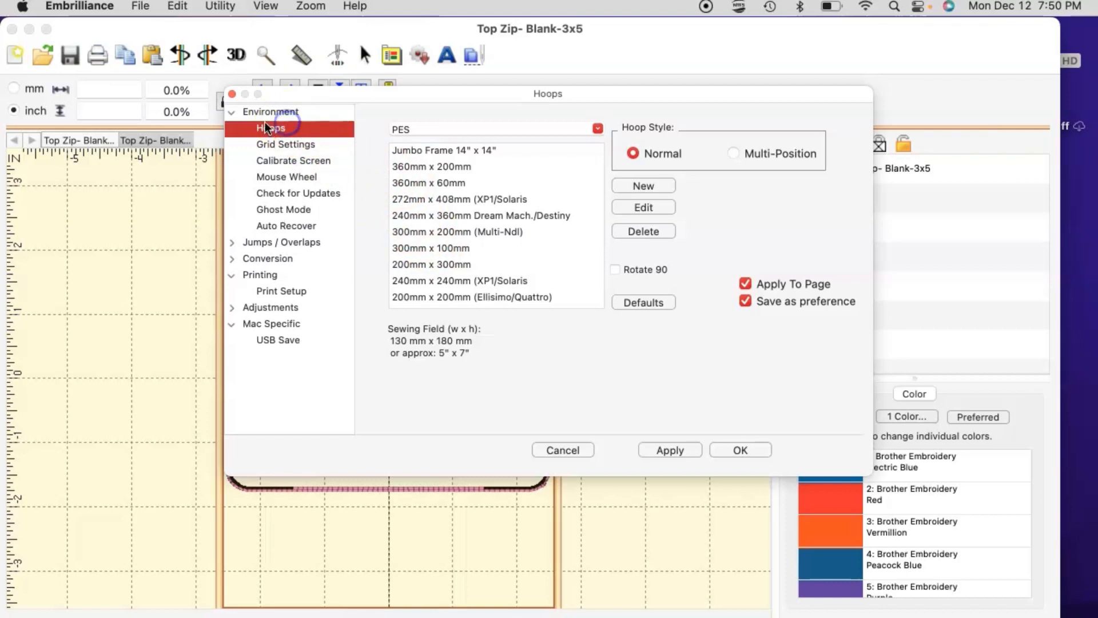
click(429, 247)
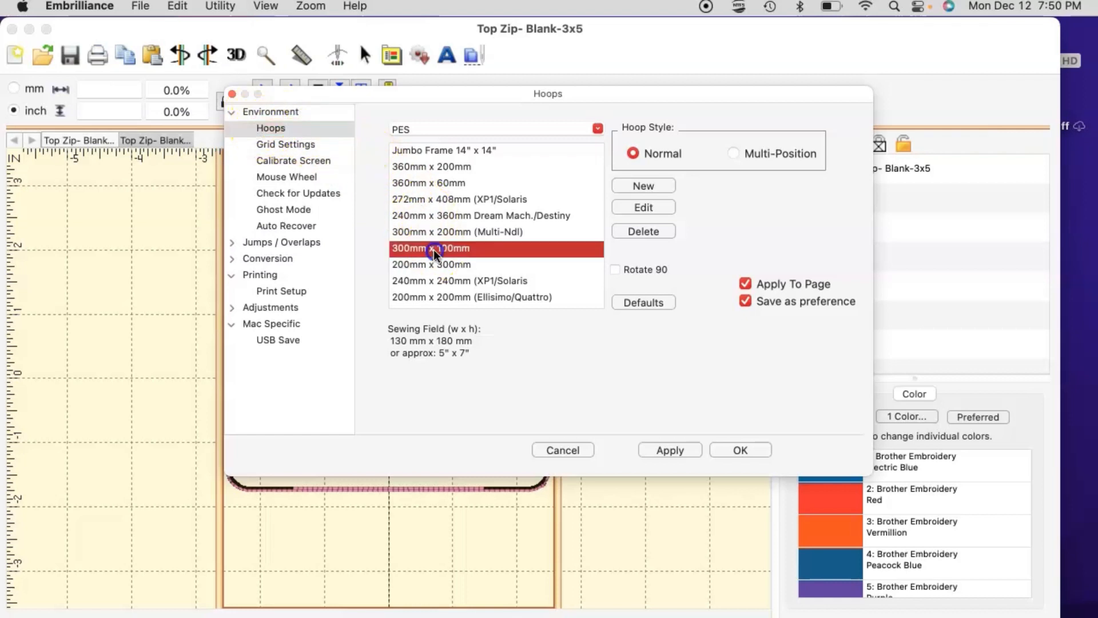
Step: Browse the PES hoop list, moving from the large hoops to the small oval and hat sizes
click(424, 216)
click(424, 183)
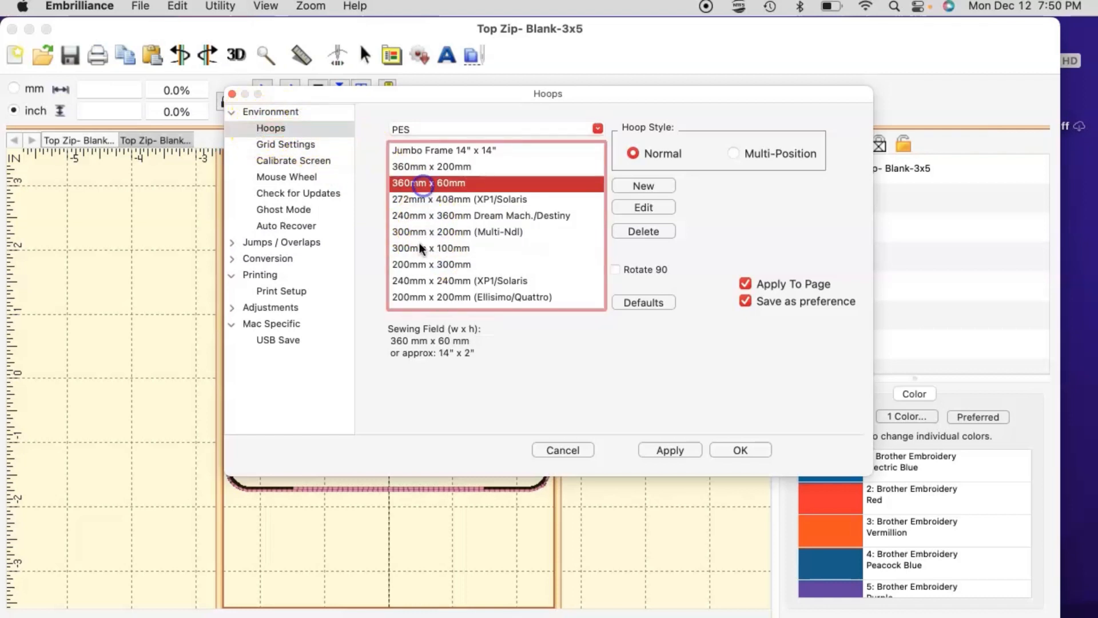
scroll(428, 280, down, 5)
scroll(427, 284, down, 5)
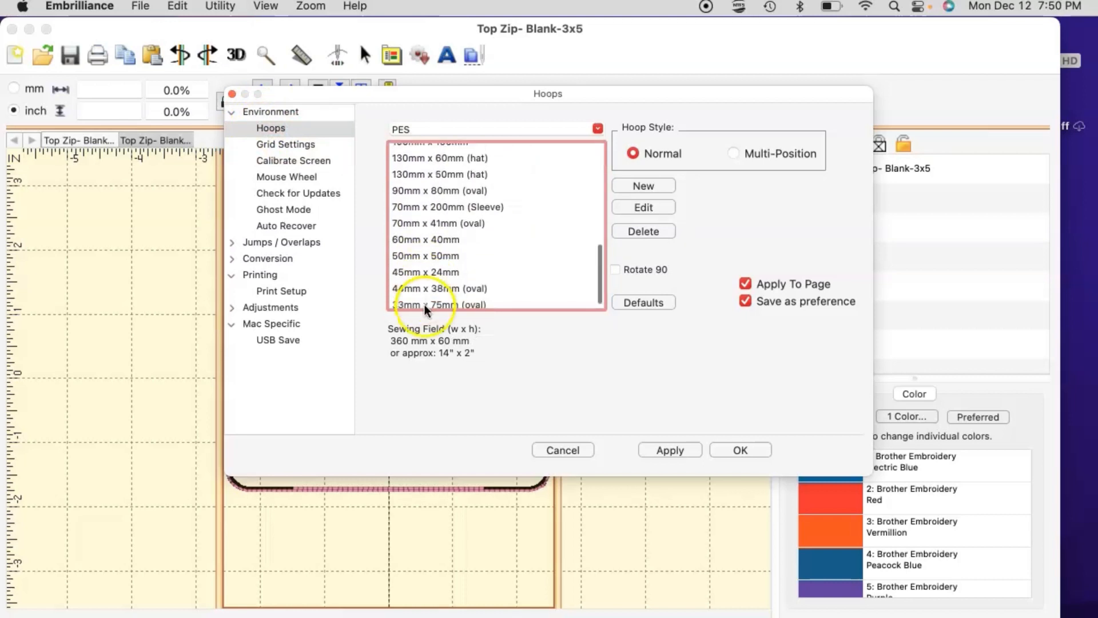
click(419, 298)
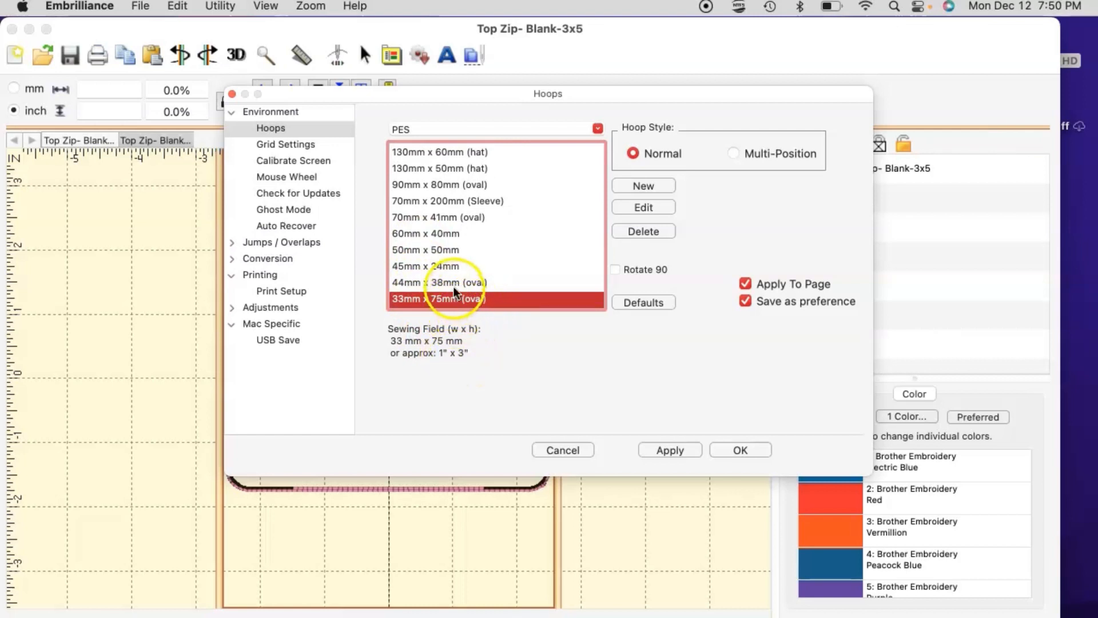
key(Up)
key(Up)
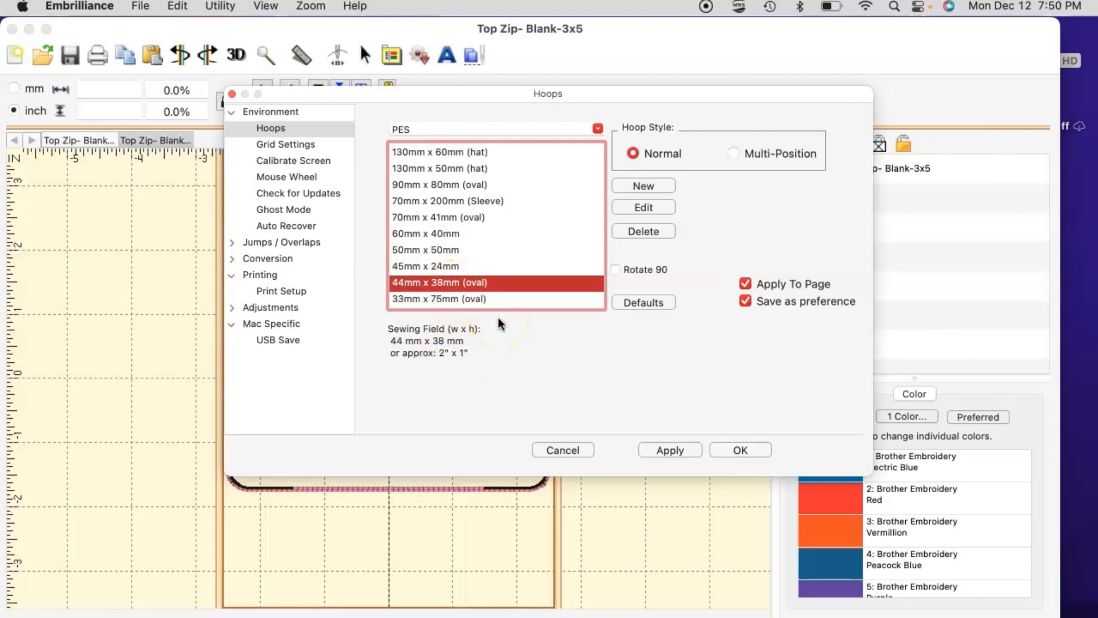
click(492, 300)
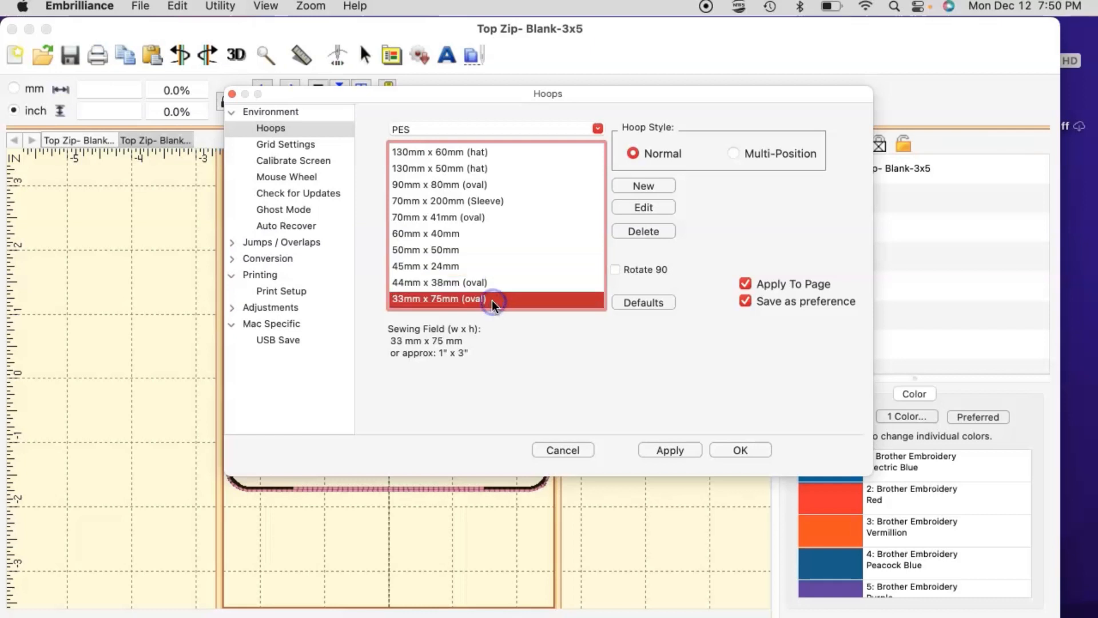
key(Up)
key(Up)
key(Up)
key(Up)
key(Up)
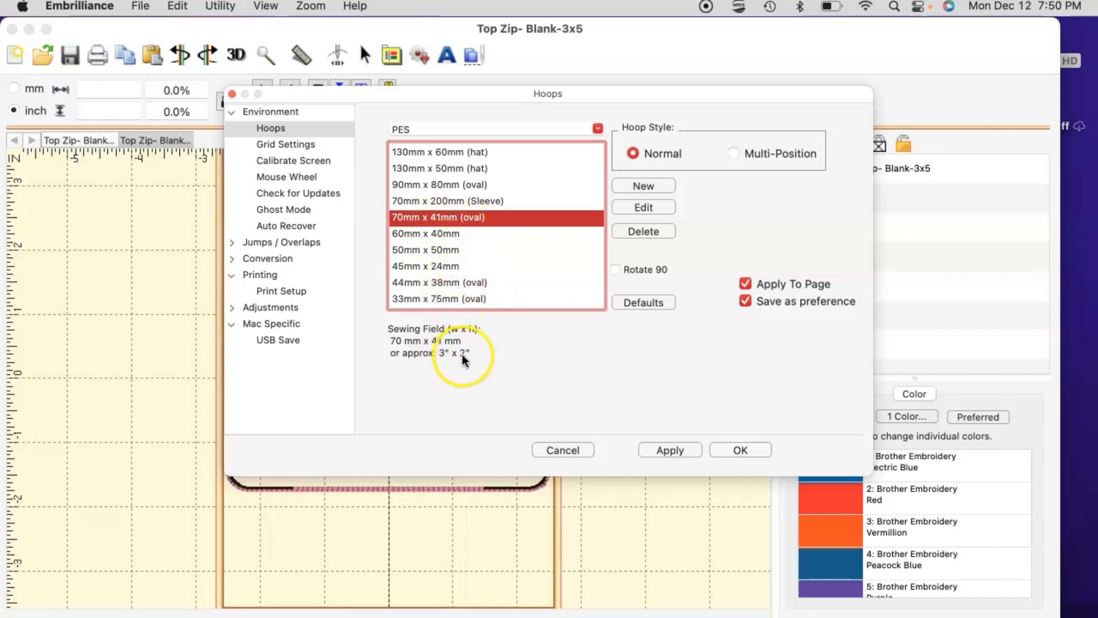
key(Up)
key(Up)
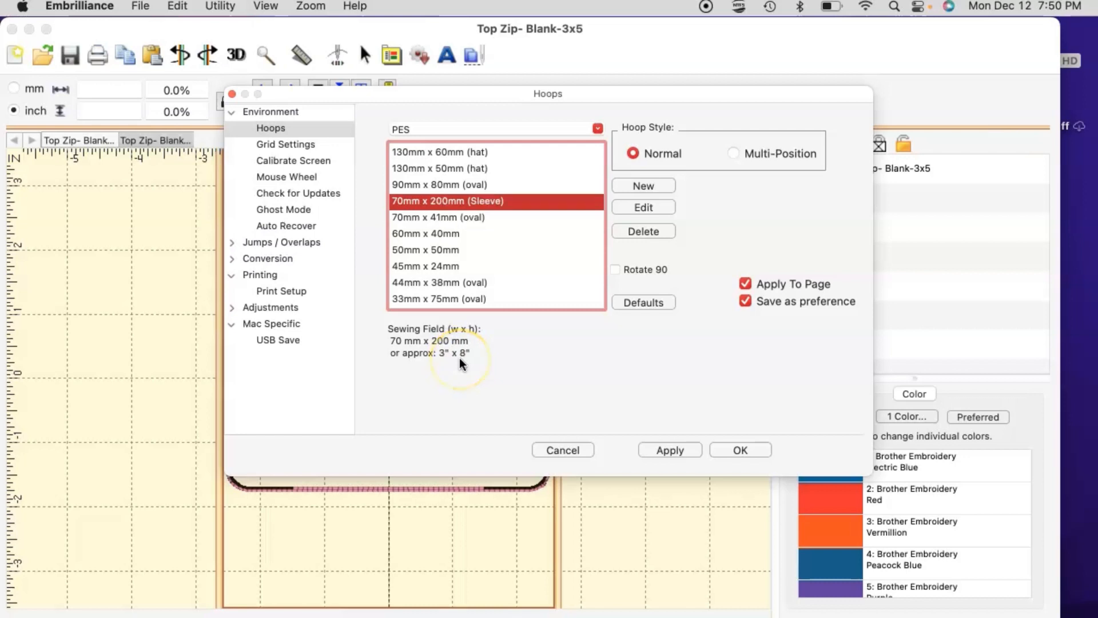
key(Up)
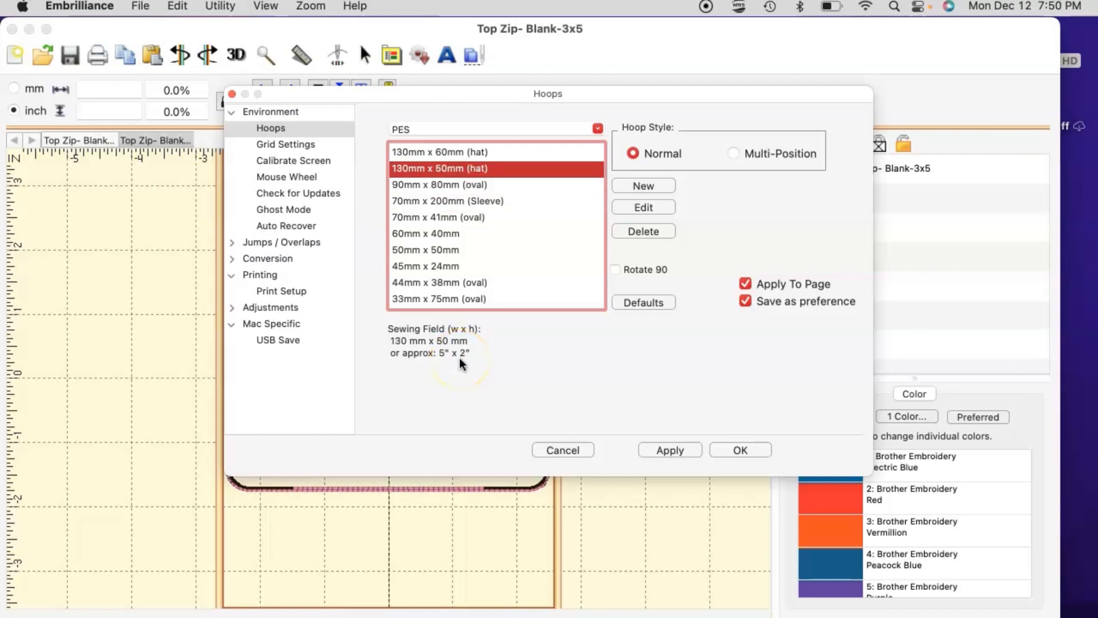
key(Up)
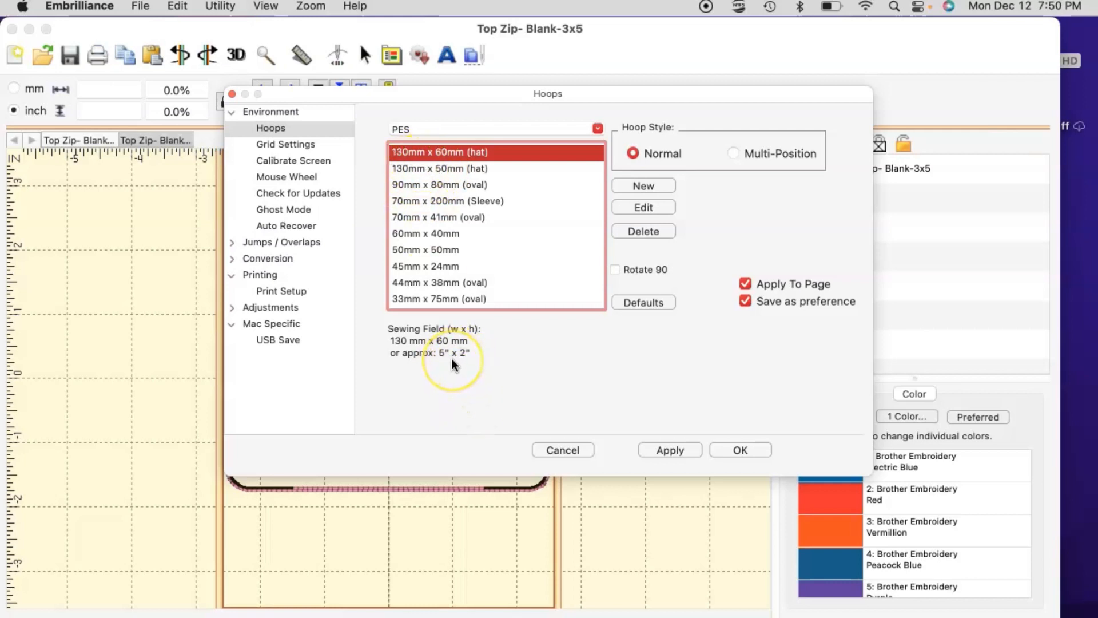
Step: Select the 130mm x 180mm hoop and rotate it 90° for a 7" x 5" field
key(Up)
key(Up)
key(Up)
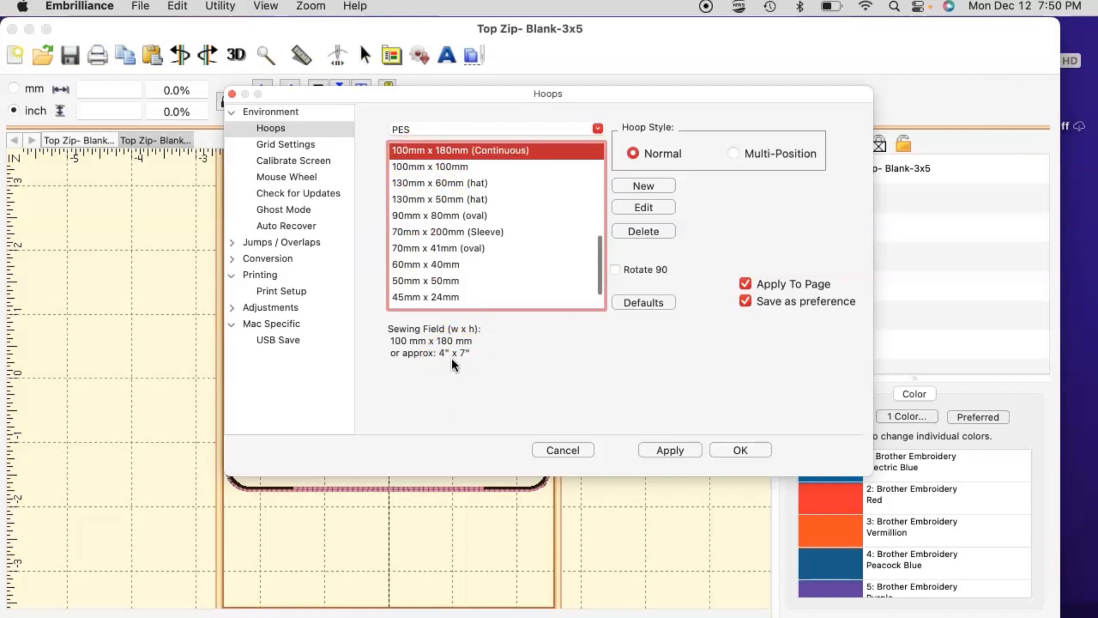
key(Up)
key(Up)
key(Up)
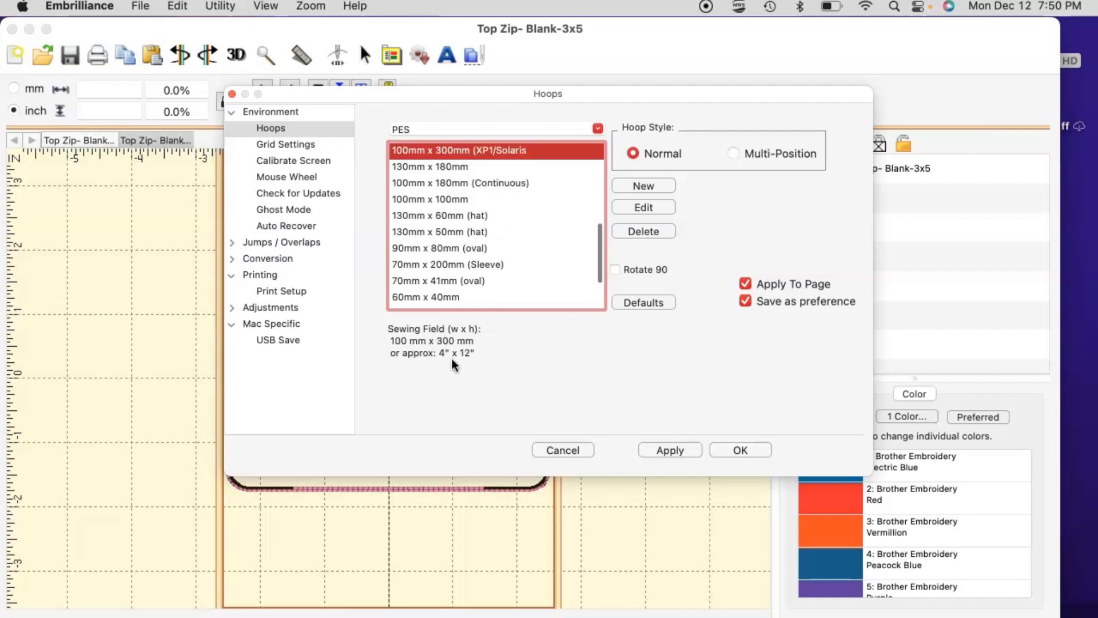
click(455, 352)
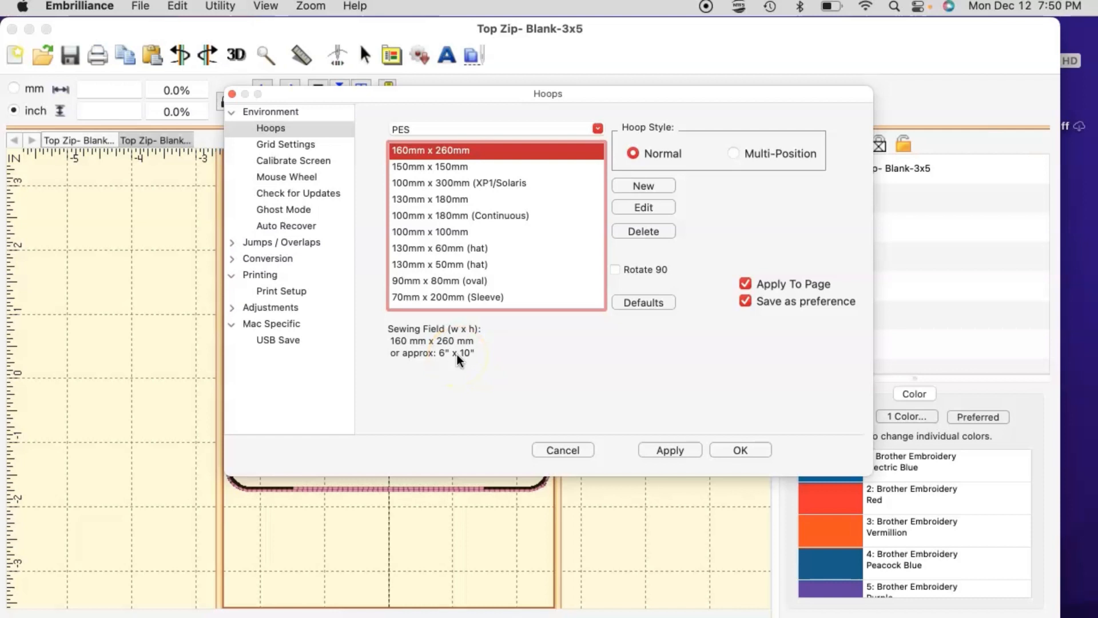
key(Up)
key(Up)
key(Up)
key(Up)
key(Up)
key(Up)
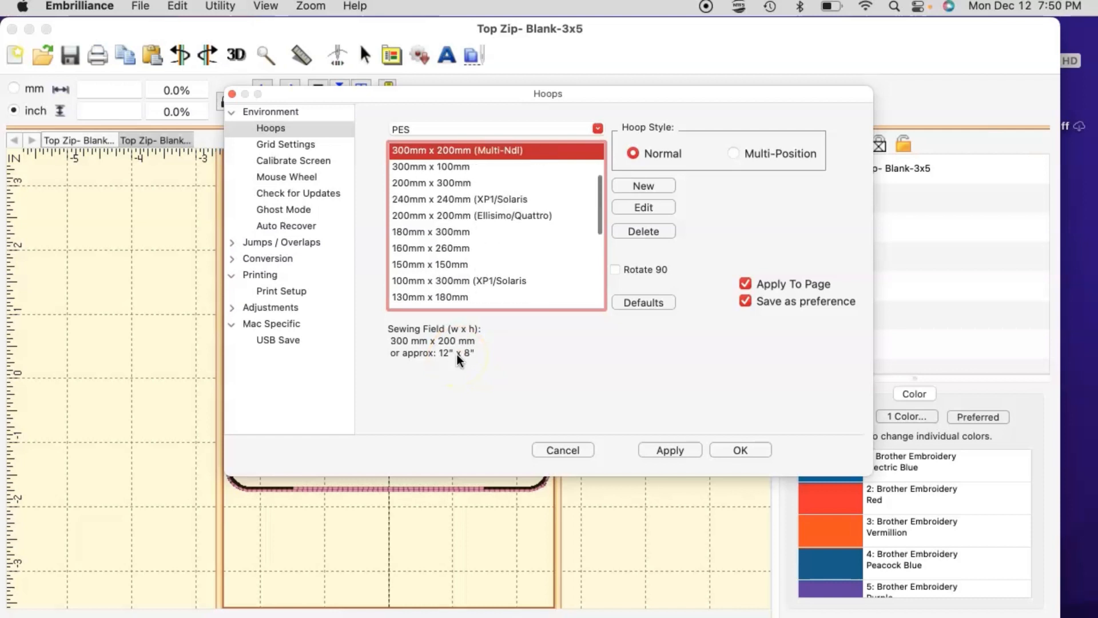
key(Down)
key(Down)
key(Down)
key(Down)
key(Down)
key(Down)
key(Down)
key(Down)
key(Down)
key(Down)
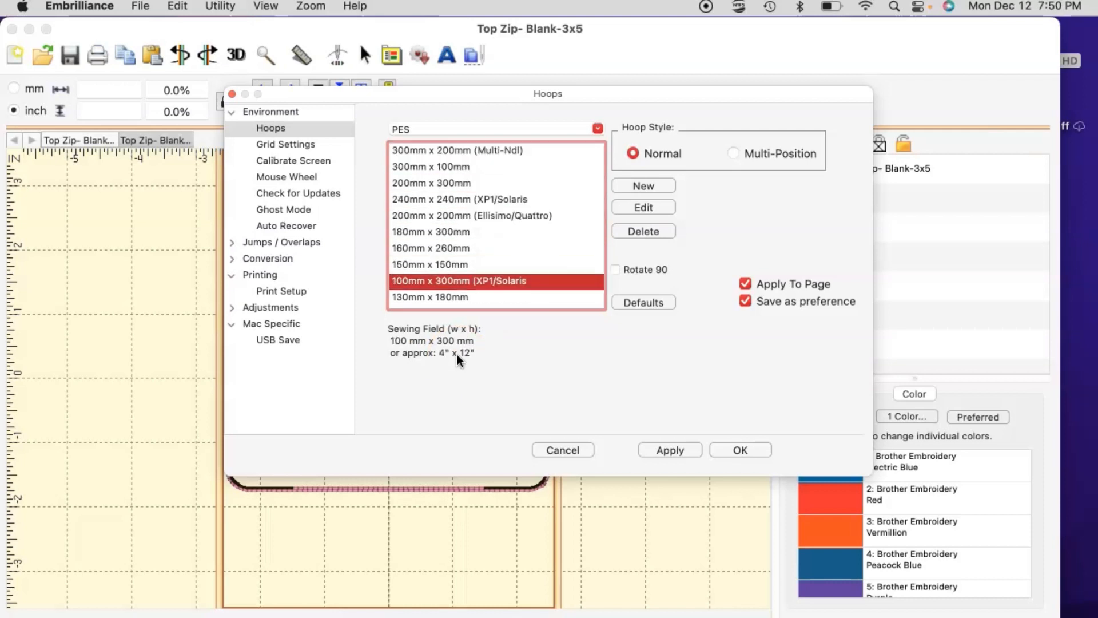
key(Up)
click(472, 325)
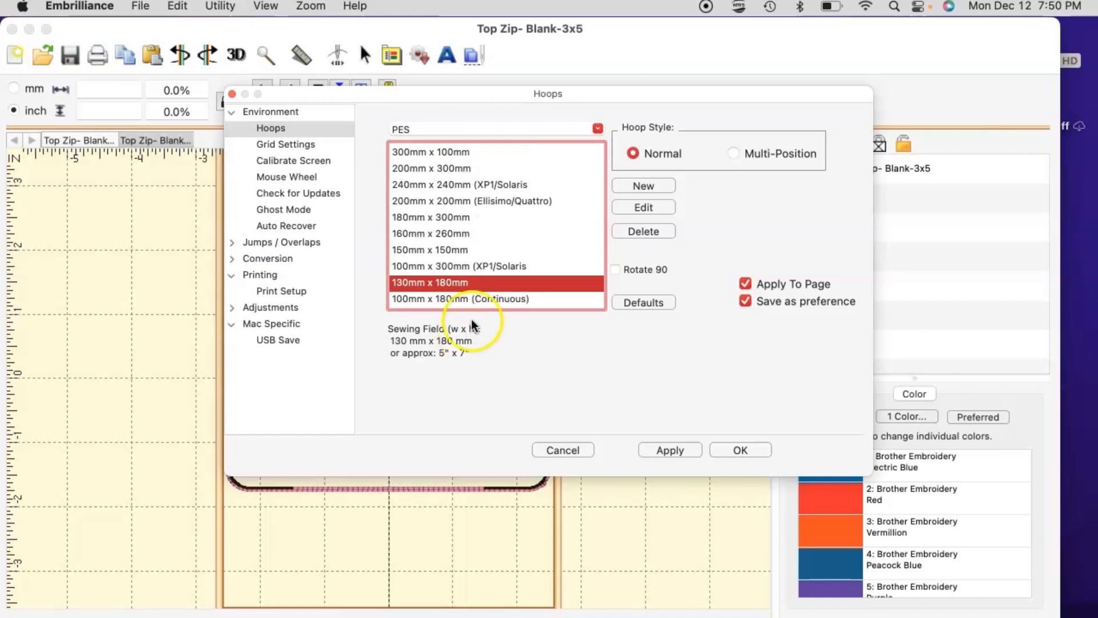
click(616, 270)
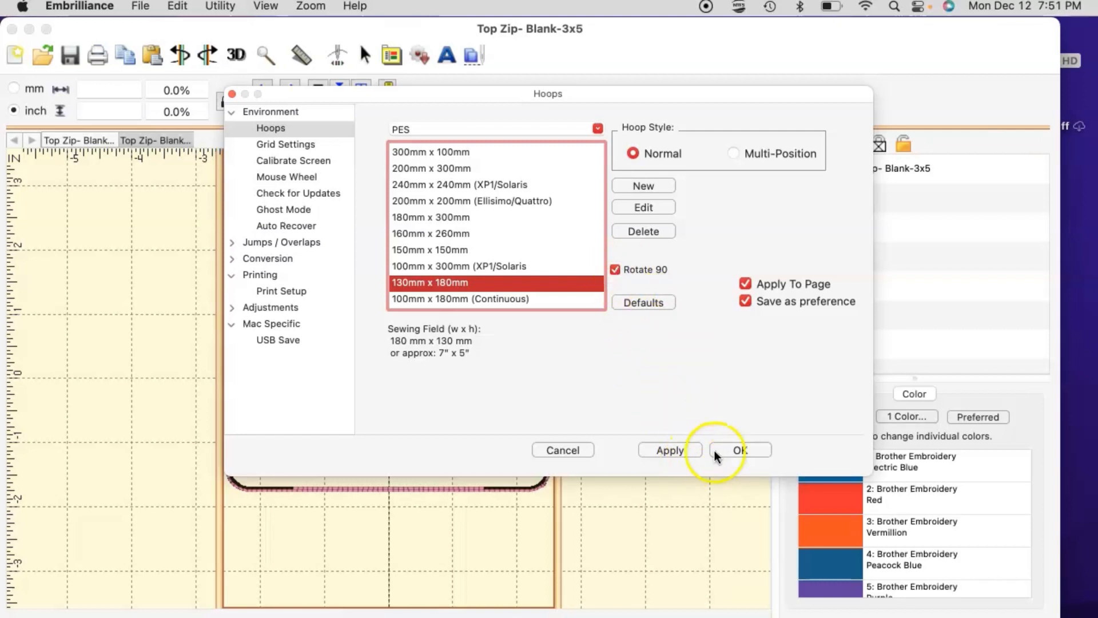
Step: Apply the hoop, then untick Rotate 90 and reapply for a 130 x 180 mm portrait field
click(680, 451)
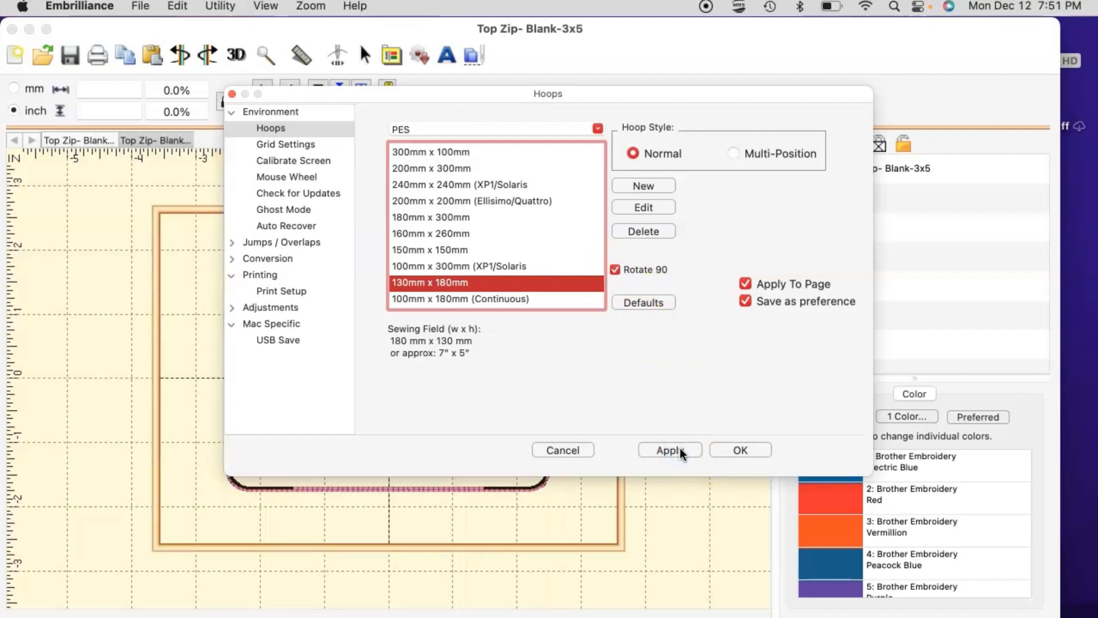
click(615, 270)
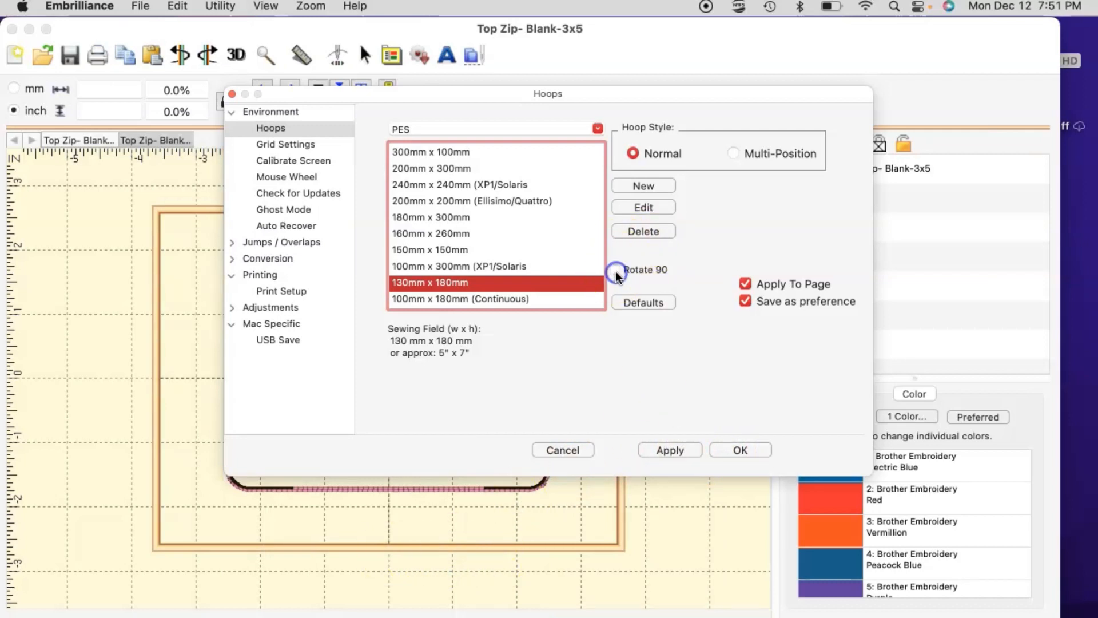
click(672, 449)
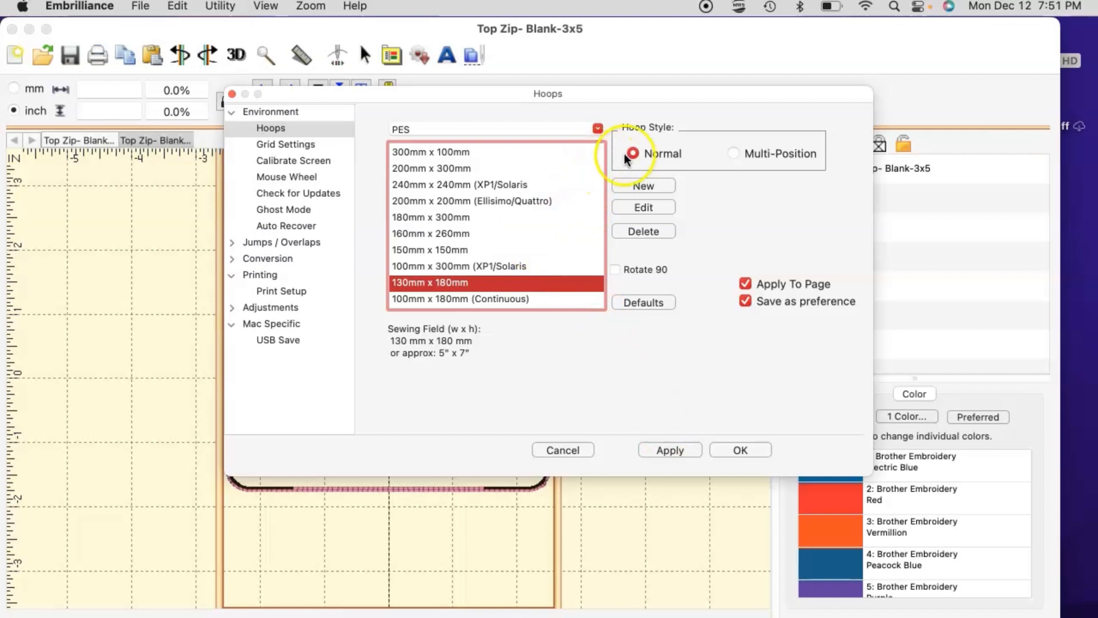
click(735, 153)
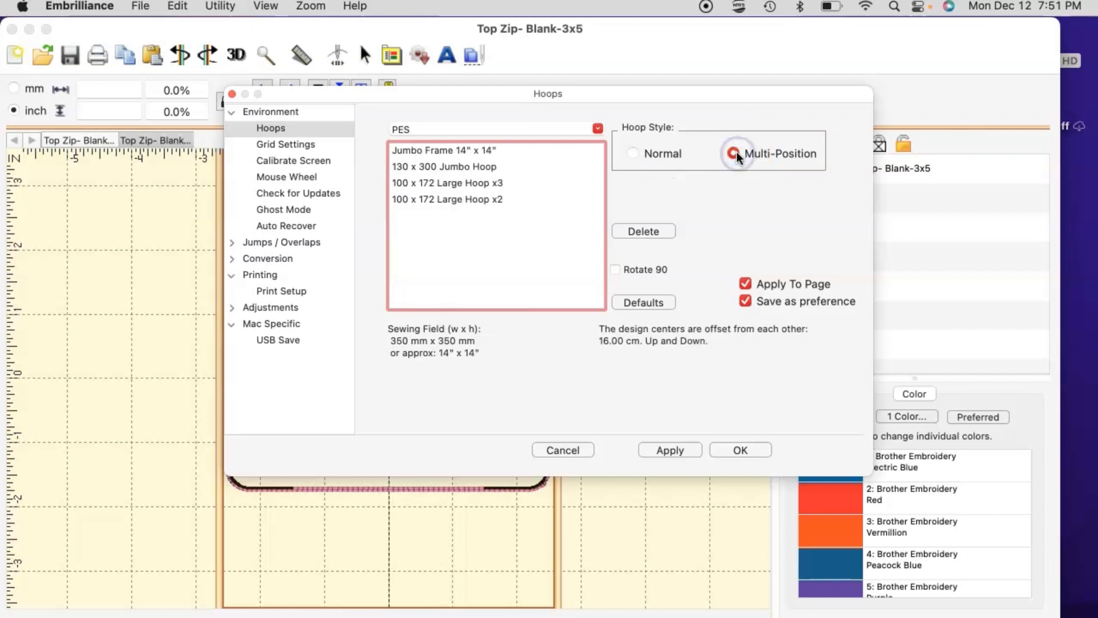
click(451, 198)
click(446, 184)
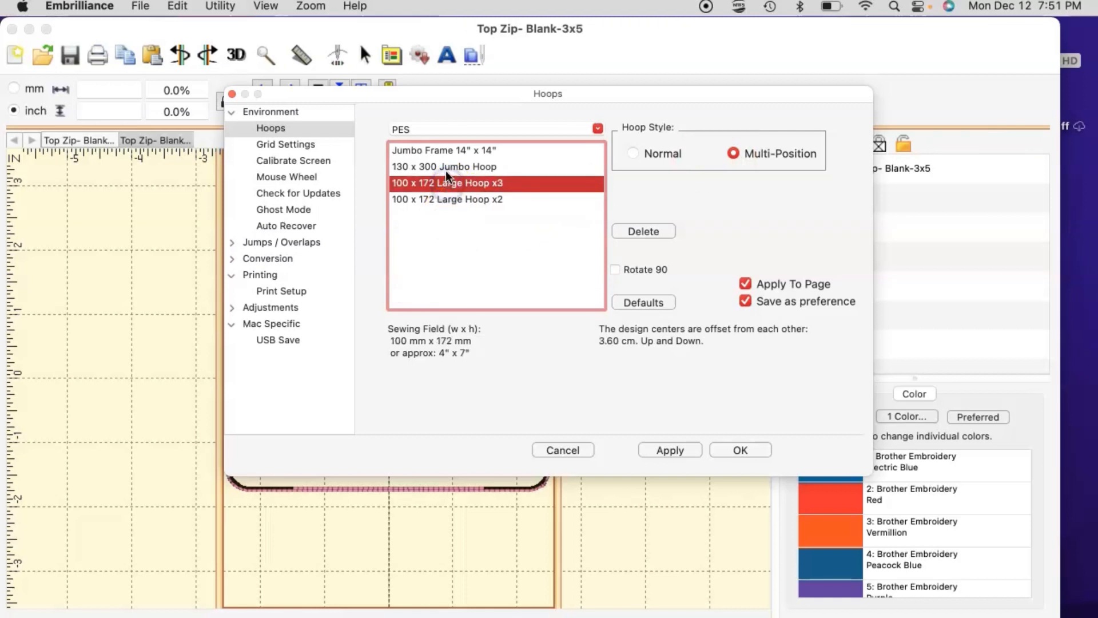
click(445, 166)
click(443, 150)
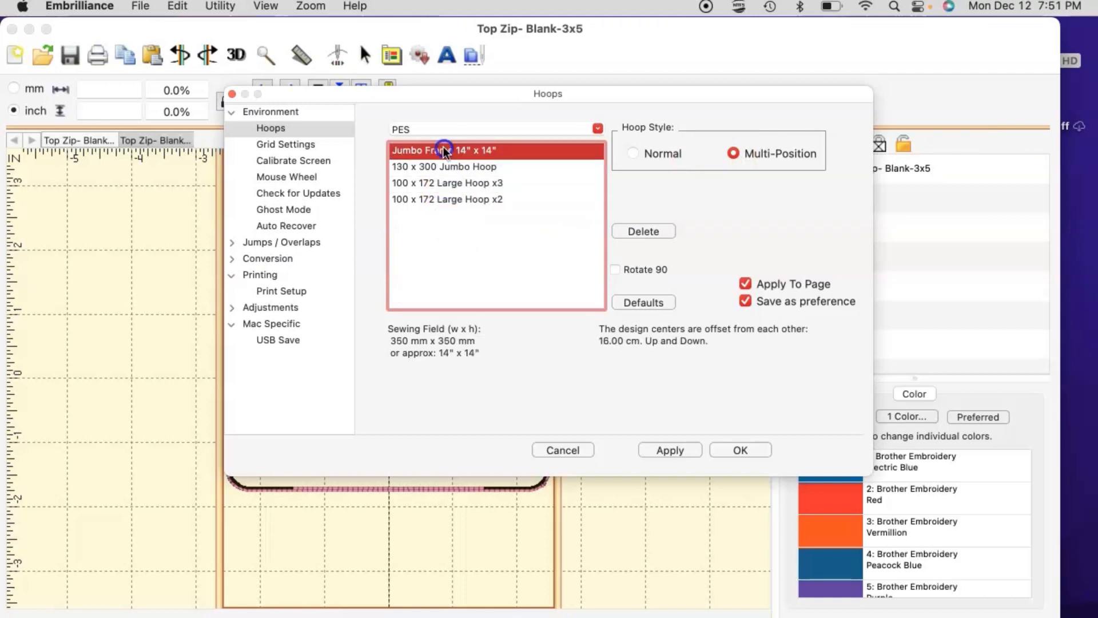
click(444, 166)
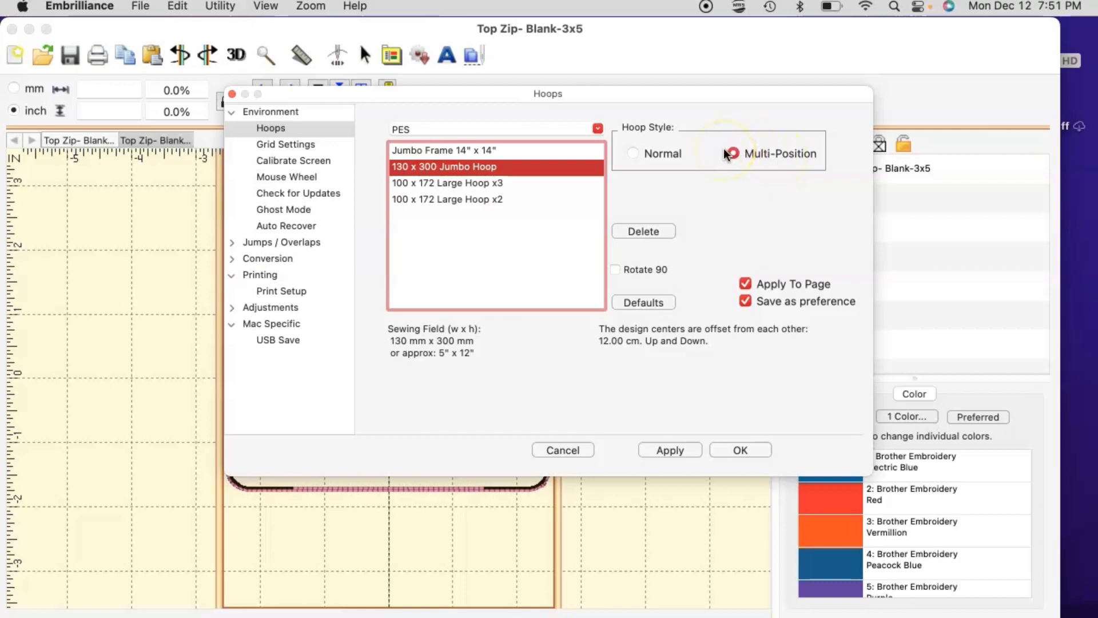
click(633, 153)
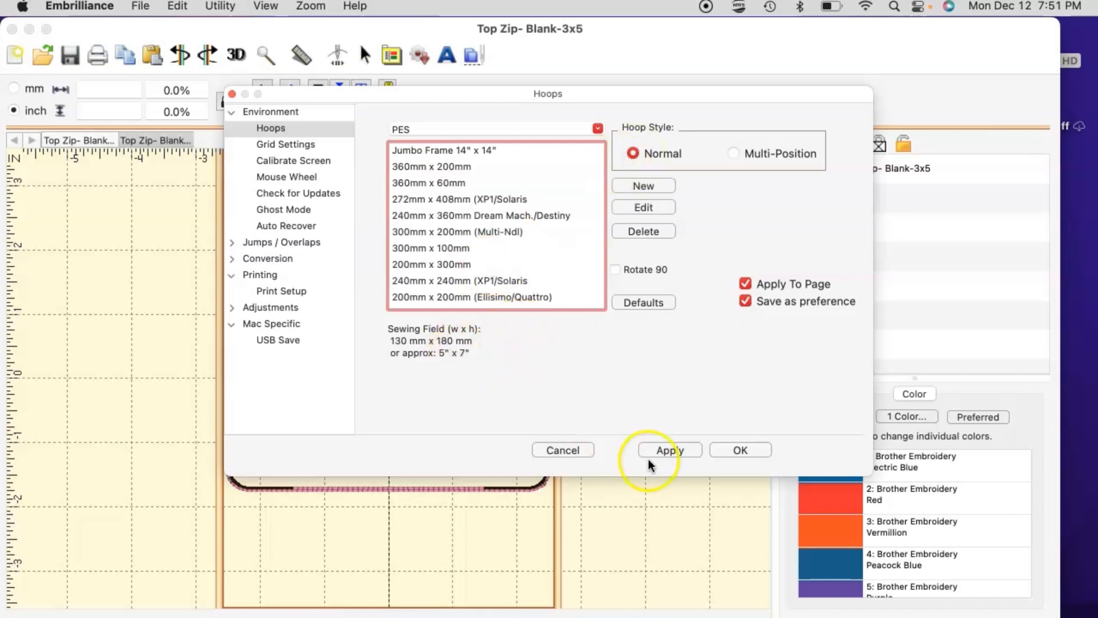
click(680, 450)
Step: Close the Hoops settings with OK and add a placeholder ABC lettering object
click(734, 450)
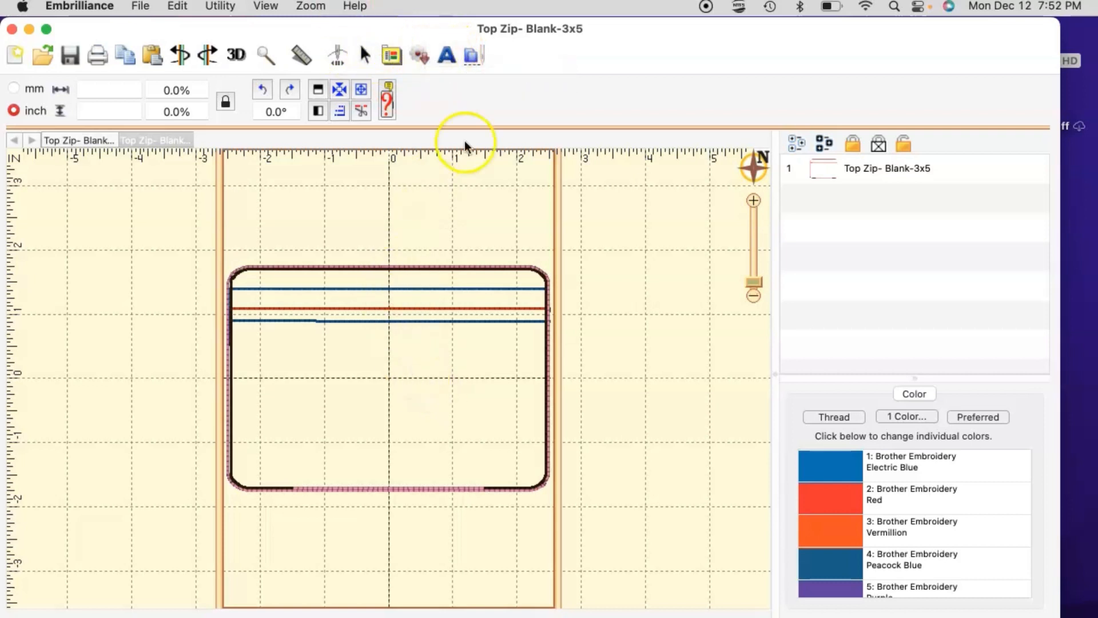
click(447, 59)
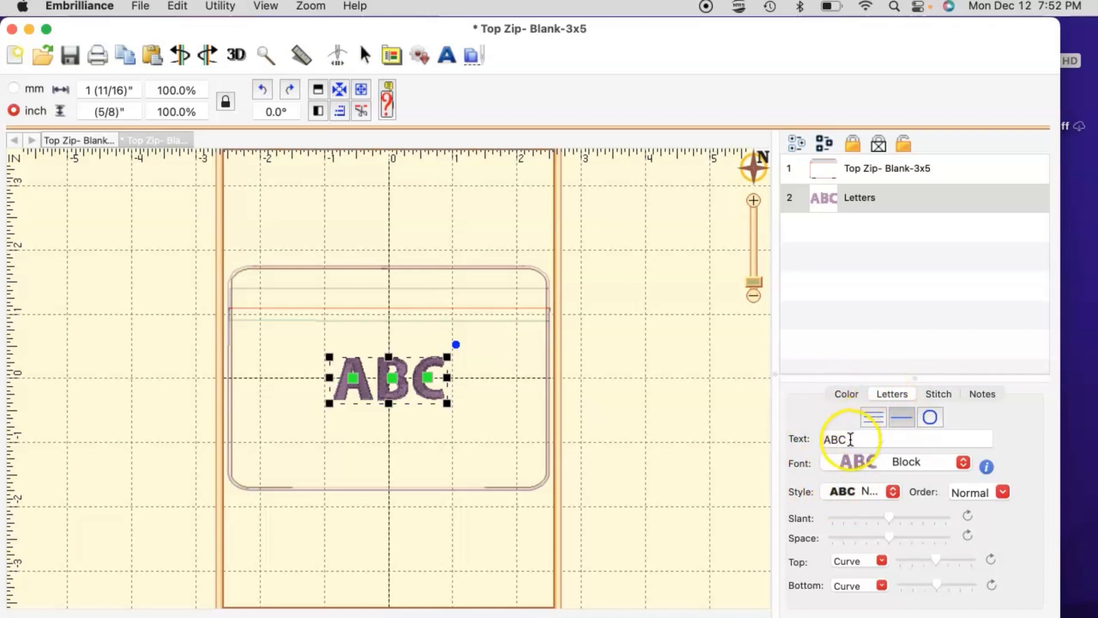
Step: Replace the ABC lettering text with a first name, then check its thread colour
drag(844, 439, 801, 441)
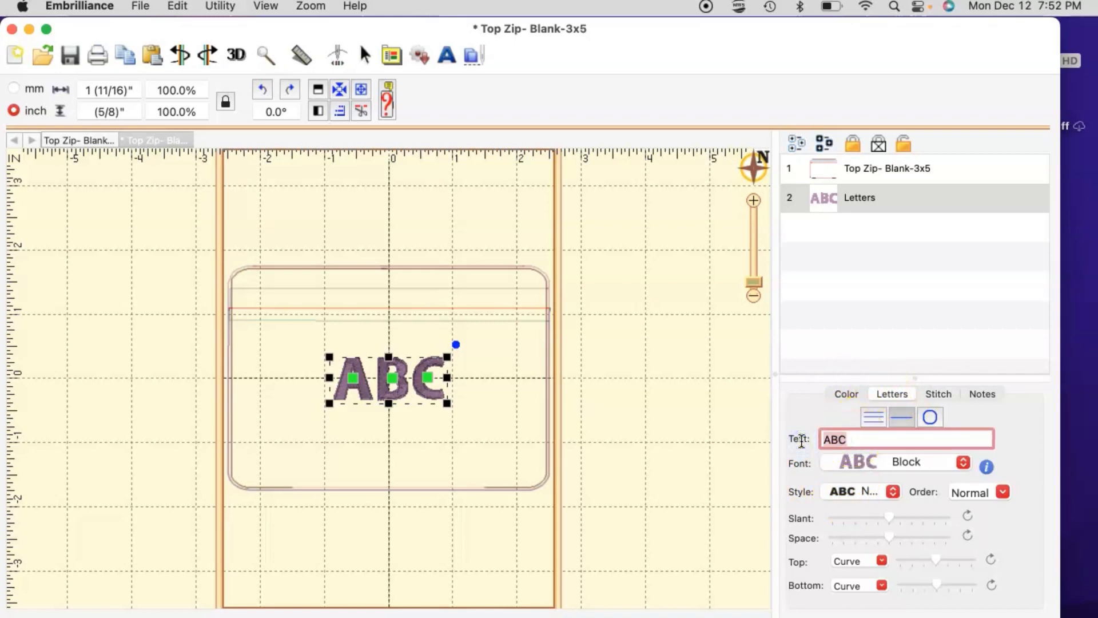
key(Return)
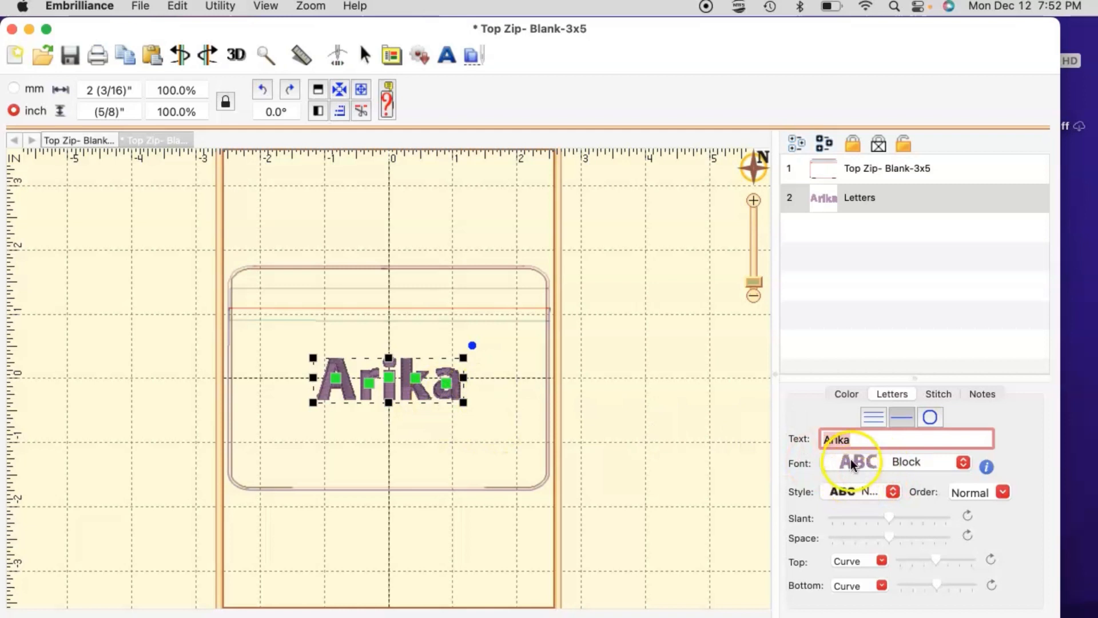
click(851, 393)
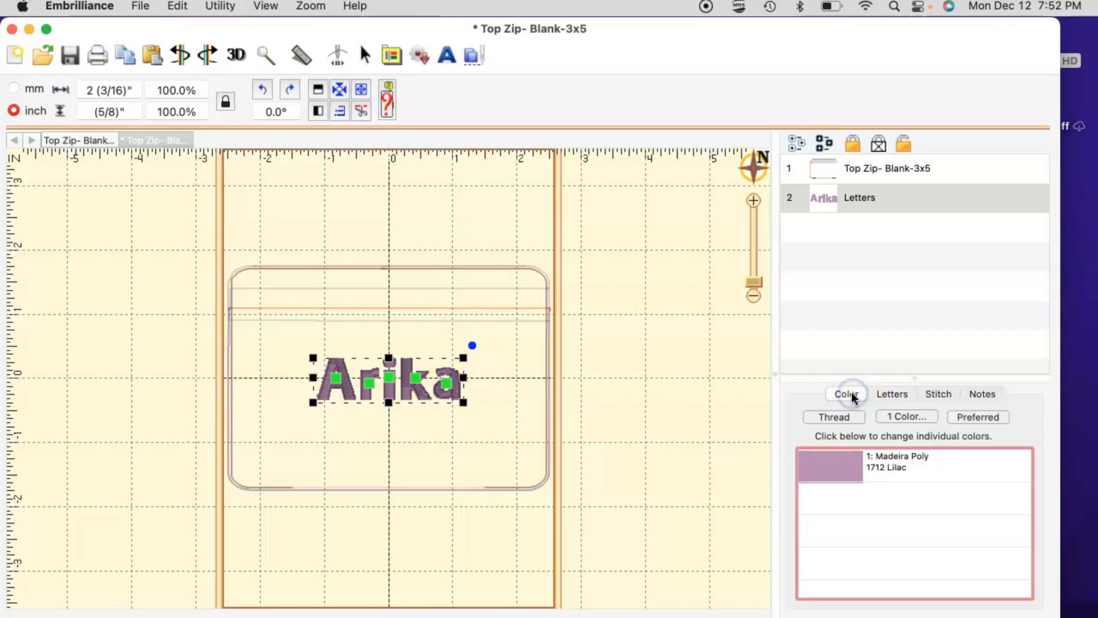
click(884, 392)
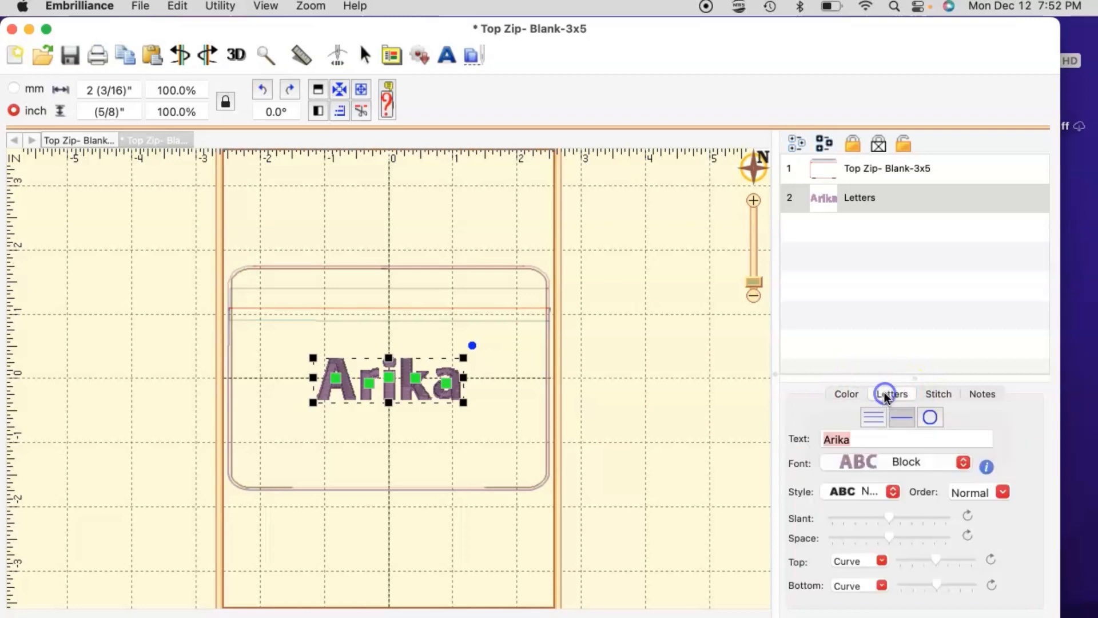
click(852, 394)
Step: Open the thread chooser from the lilac swatch and pick 1838 Brick Red
click(828, 468)
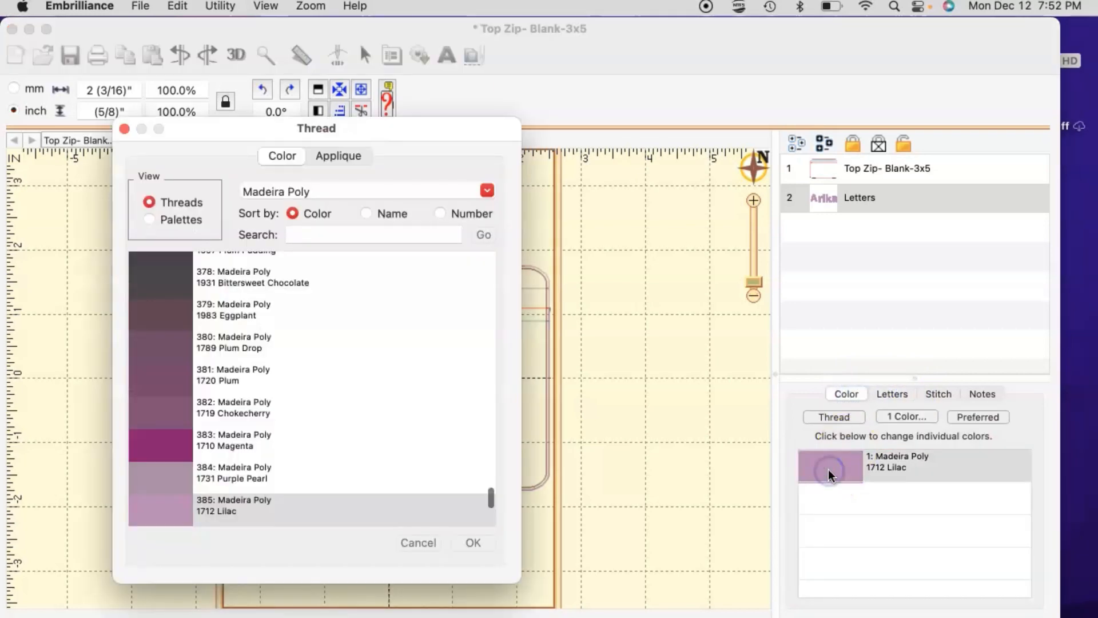
scroll(257, 422, down, 8)
scroll(265, 433, down, 10)
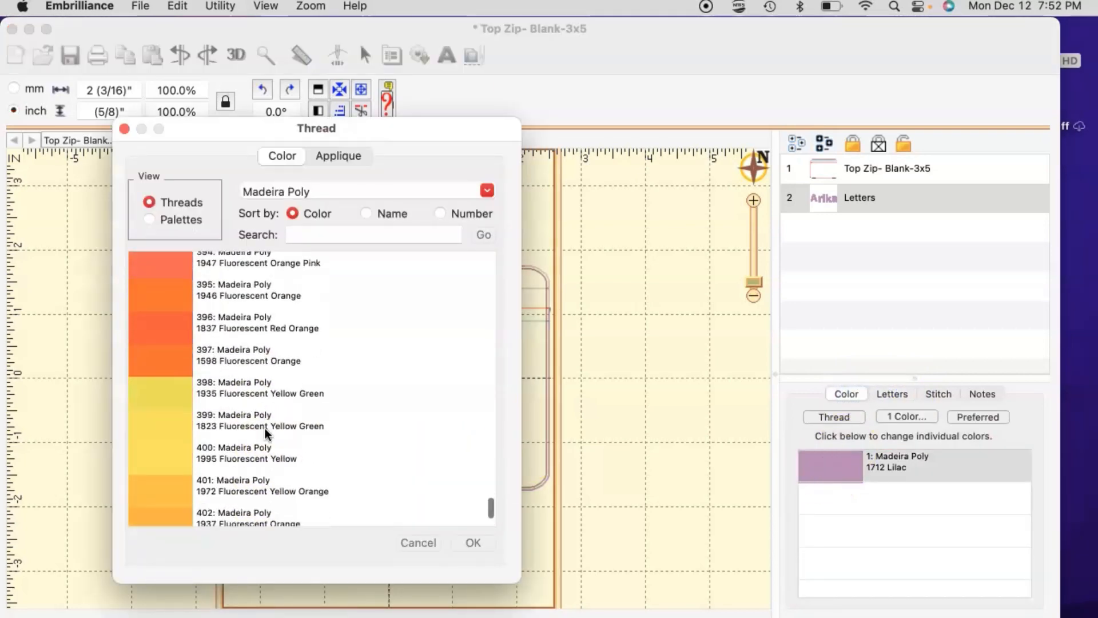
scroll(265, 433, up, 9)
scroll(266, 430, up, 15)
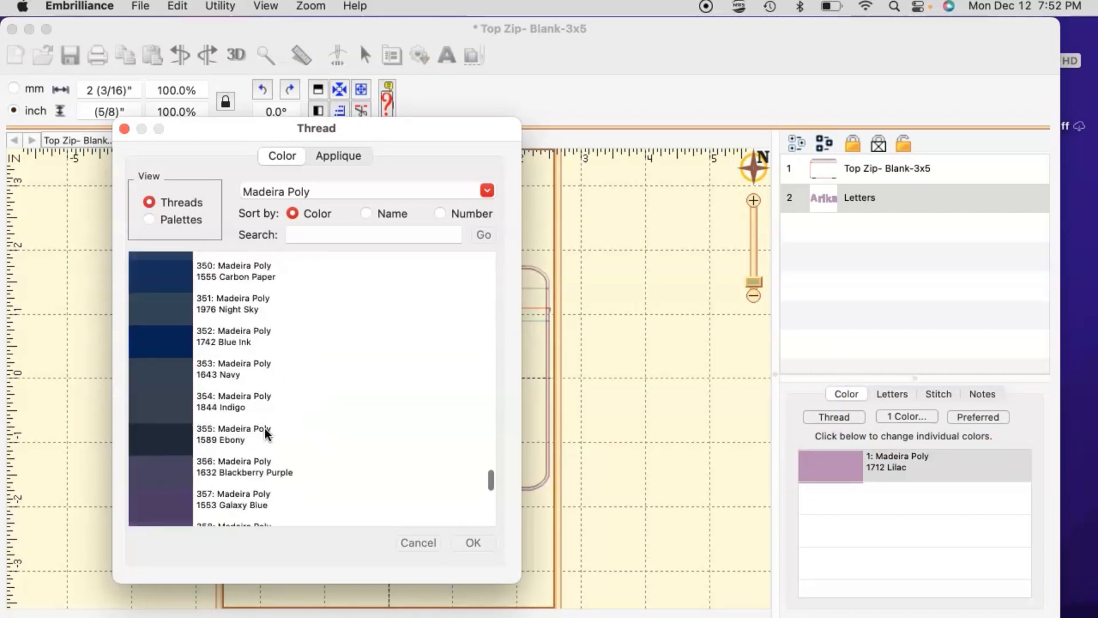
scroll(265, 433, up, 16)
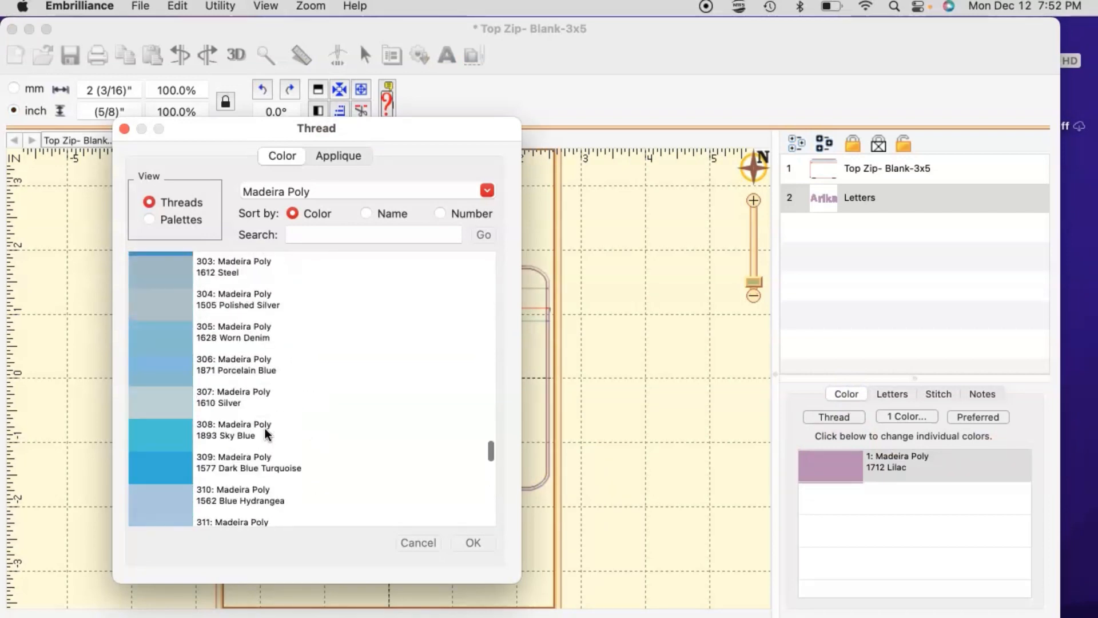
scroll(265, 433, up, 20)
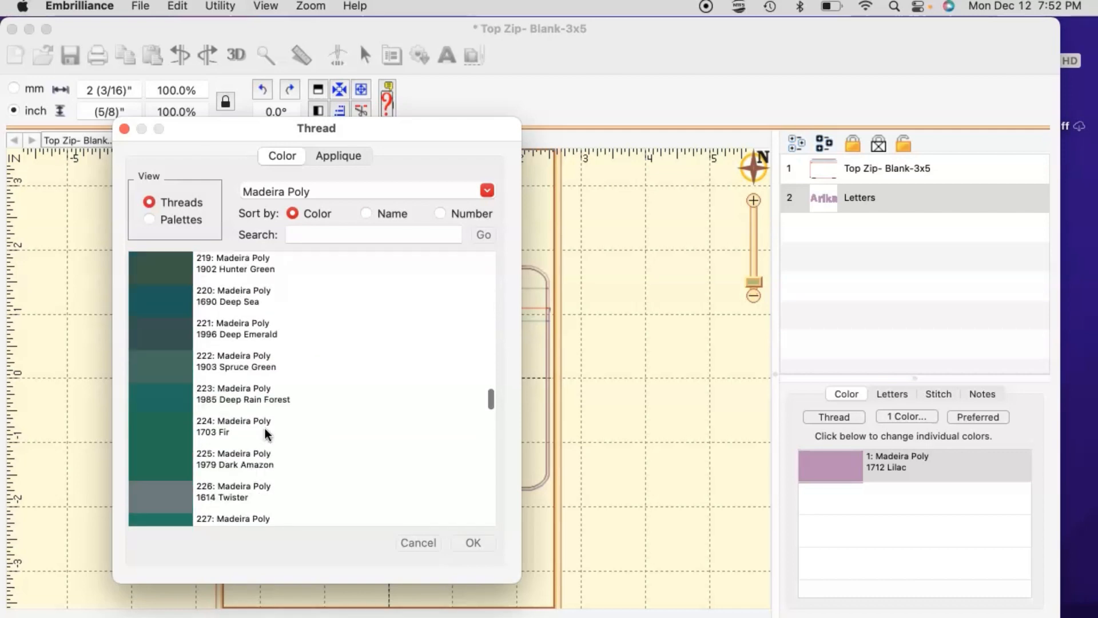
scroll(265, 433, up, 20)
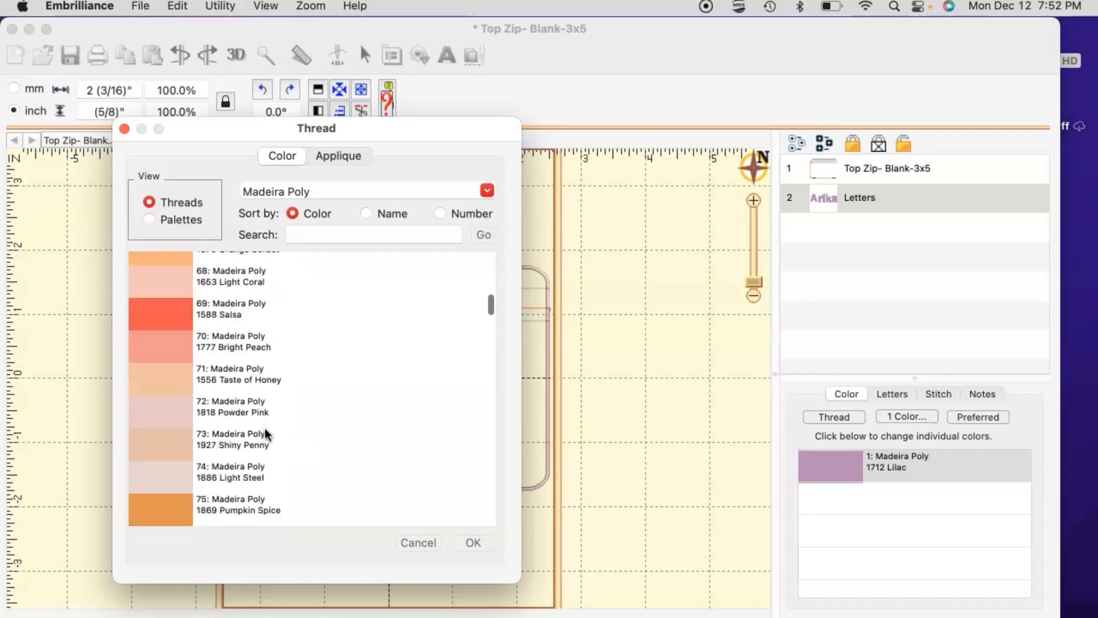
scroll(264, 428, down, 3)
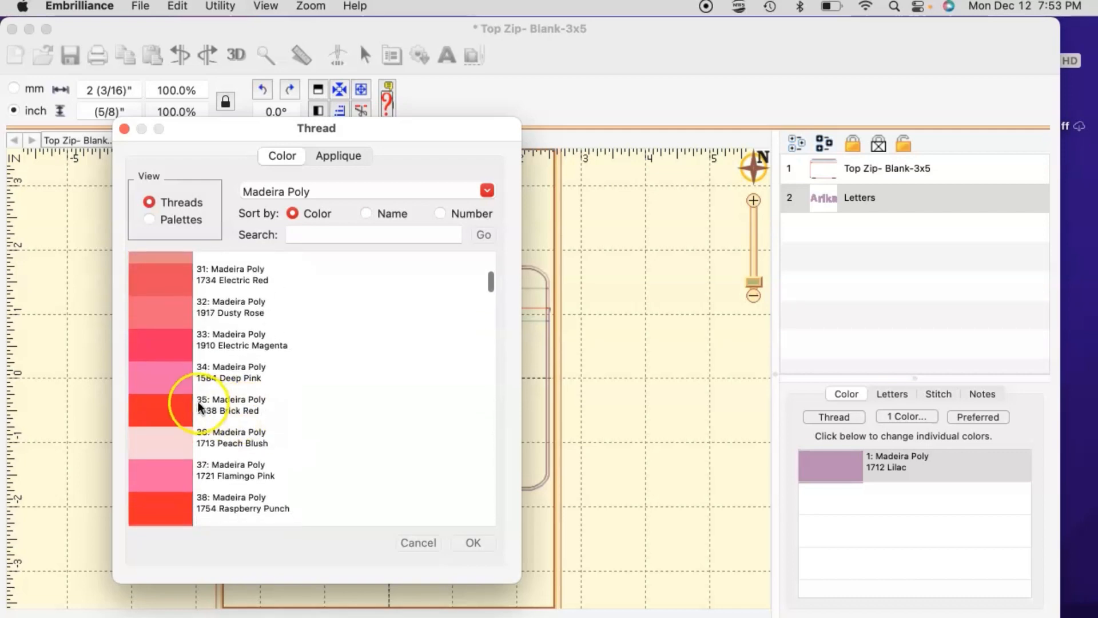
click(173, 406)
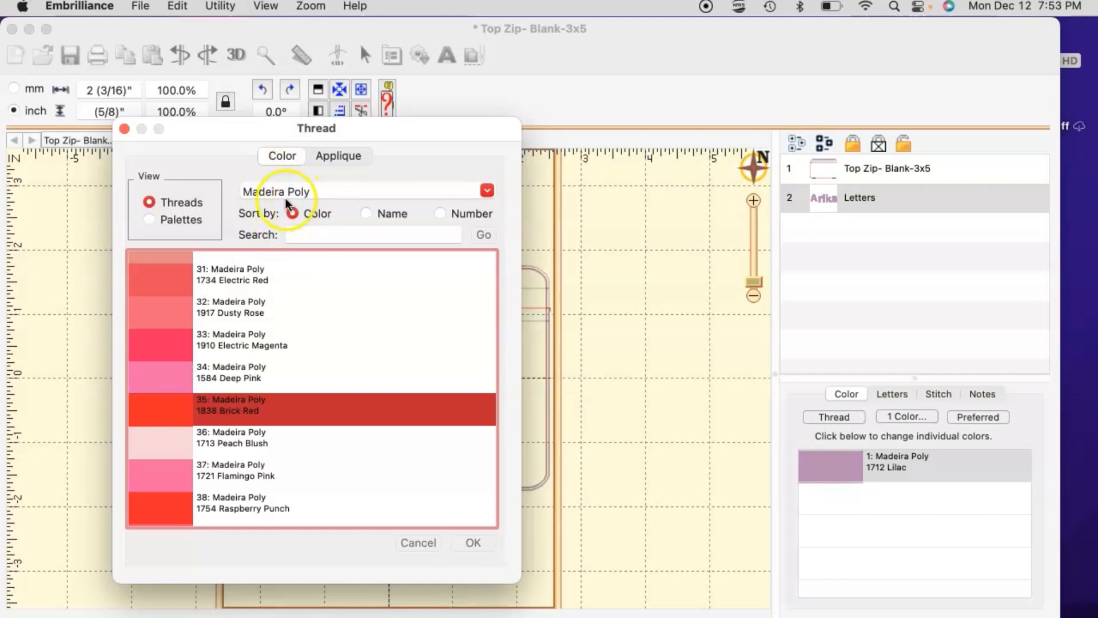
Step: Keep the Madeira Poly brand and confirm the Brick Red thread with OK
click(321, 192)
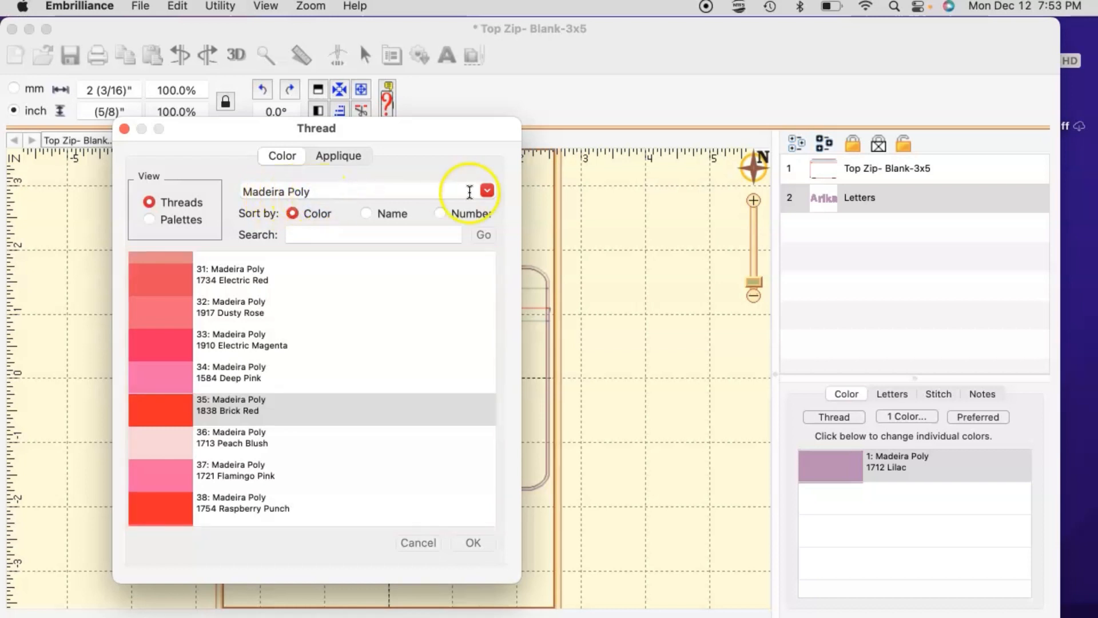
click(486, 190)
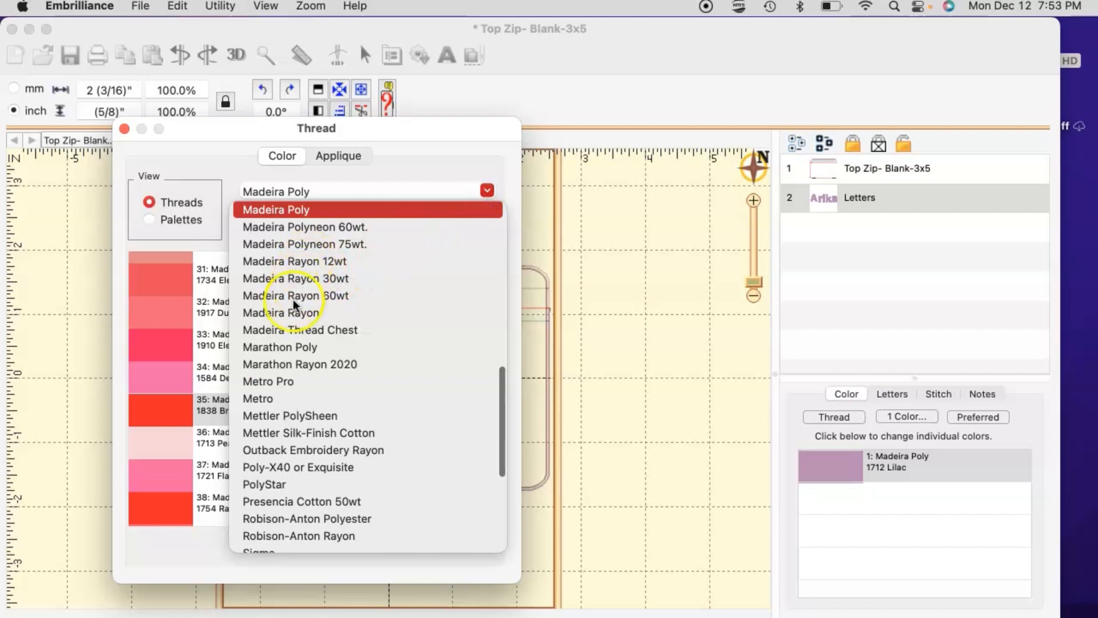
scroll(277, 397, down, 5)
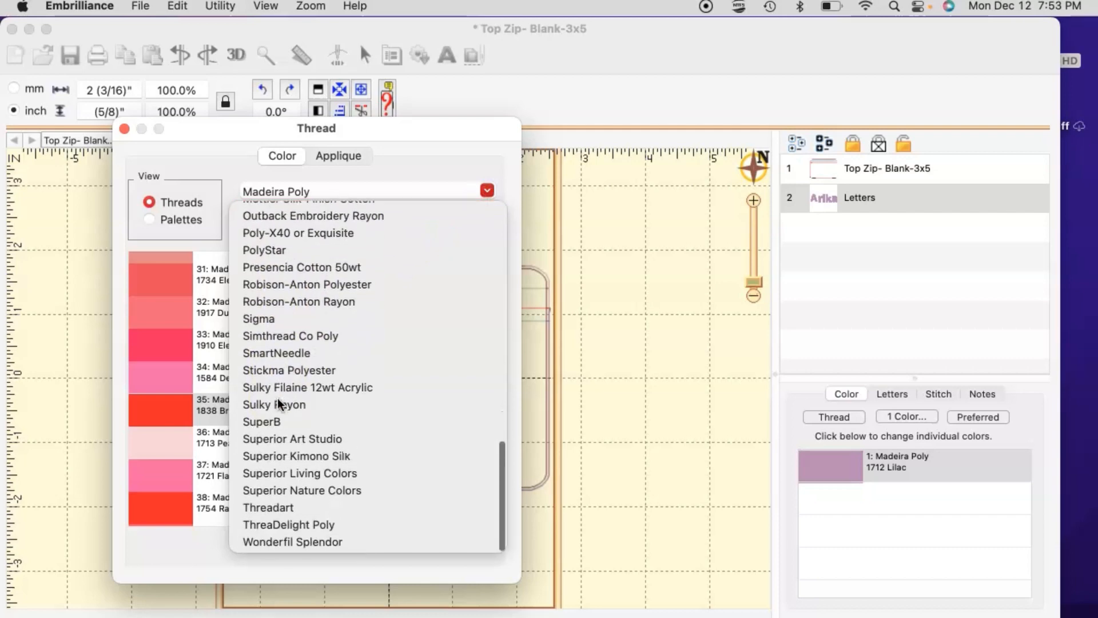
scroll(277, 398, up, 10)
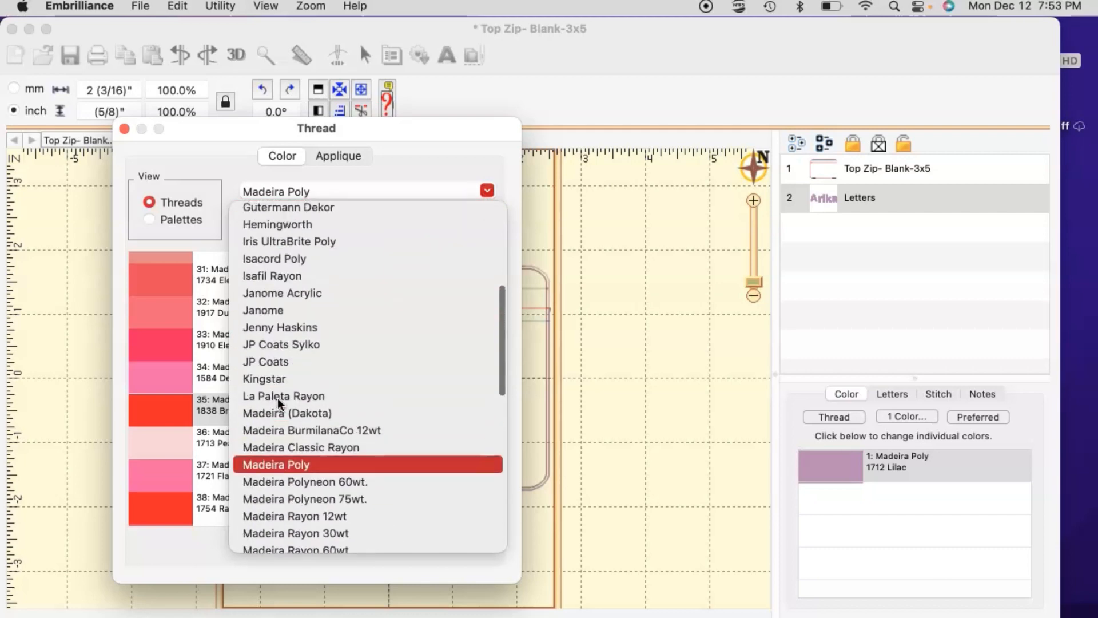
scroll(277, 397, up, 3)
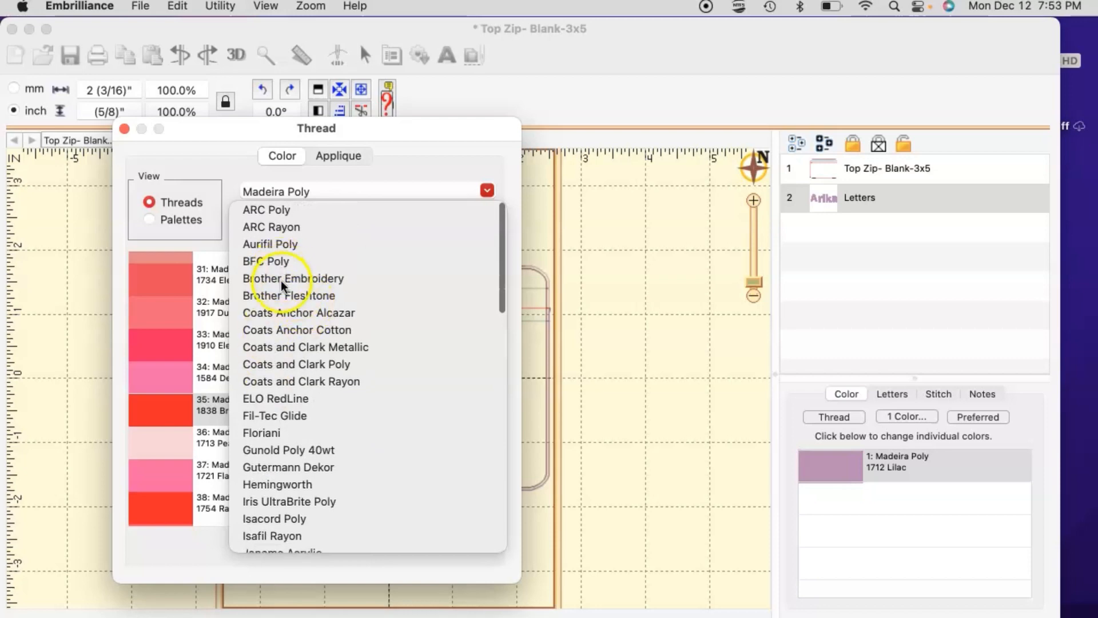
scroll(289, 289, down, 7)
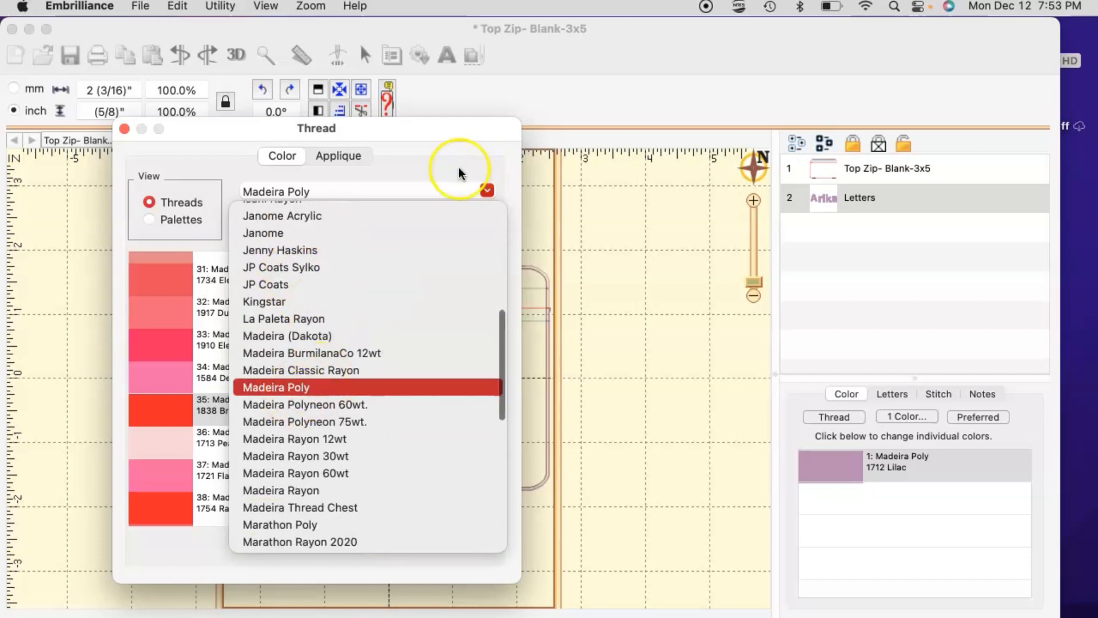
click(459, 173)
click(475, 543)
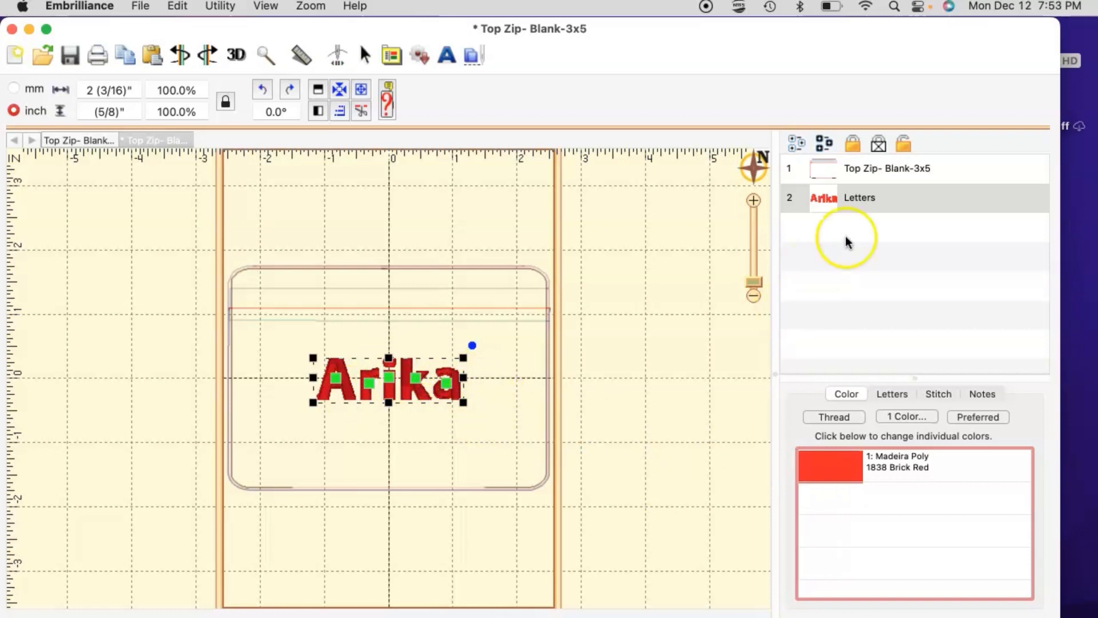
Step: Switch the name lettering to Dingy Font 2 Inch, enlarging it to 5 13/16" by 2"
click(888, 393)
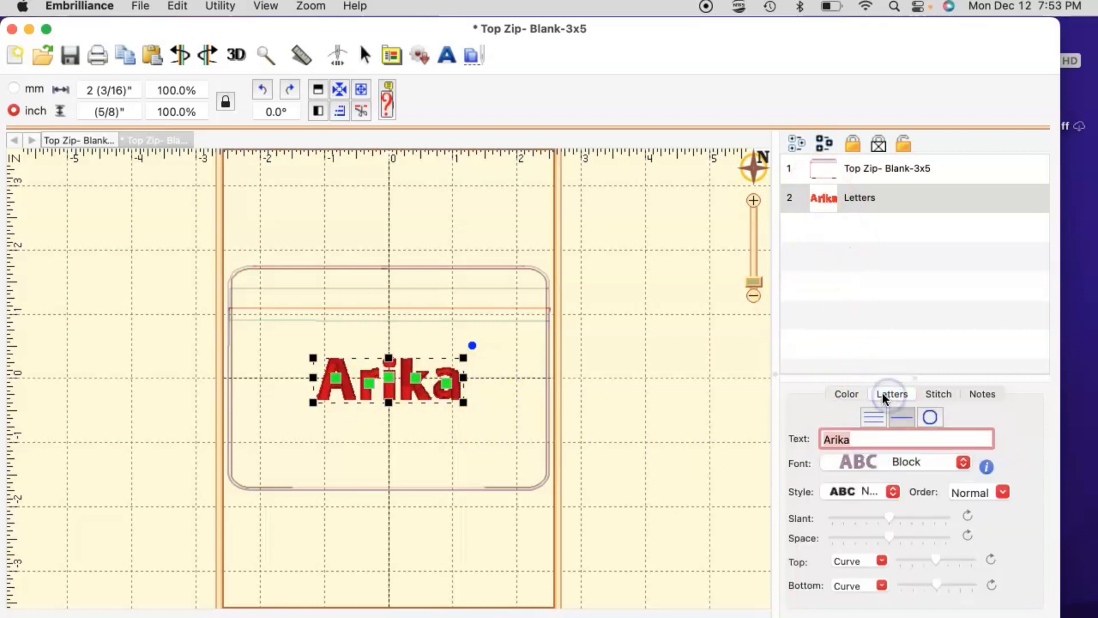
click(863, 461)
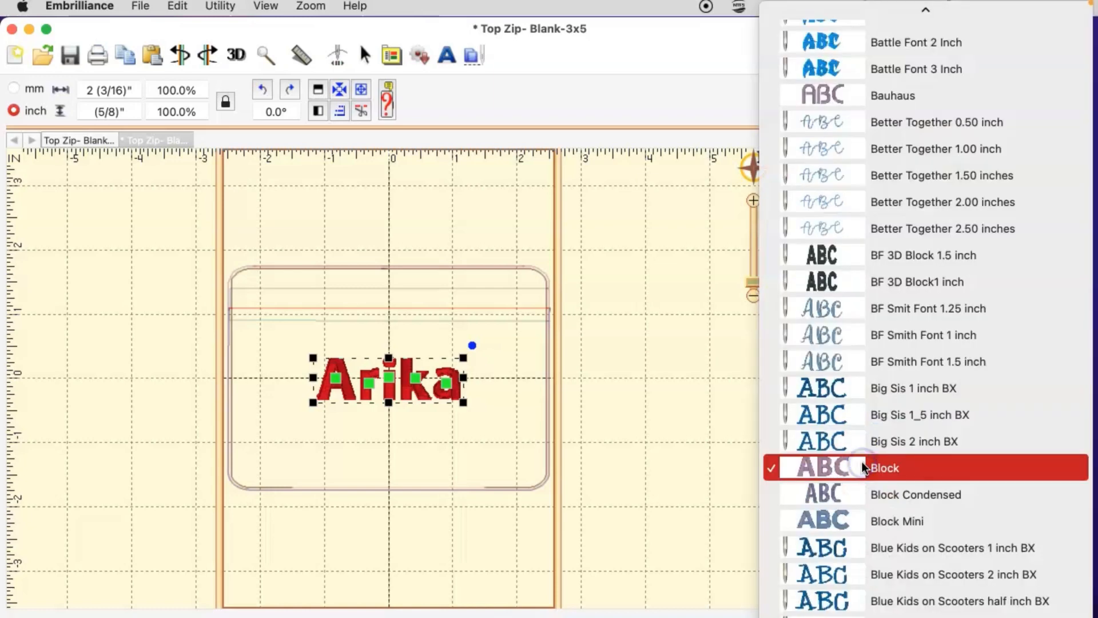
scroll(864, 452, down, 5)
scroll(864, 451, down, 12)
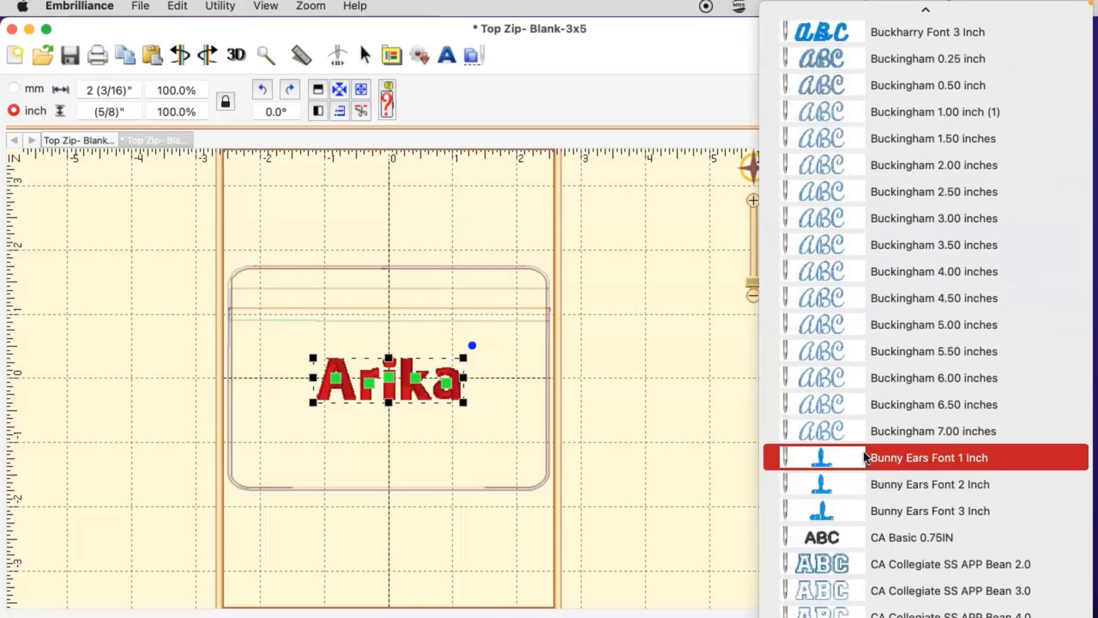
scroll(863, 451, down, 15)
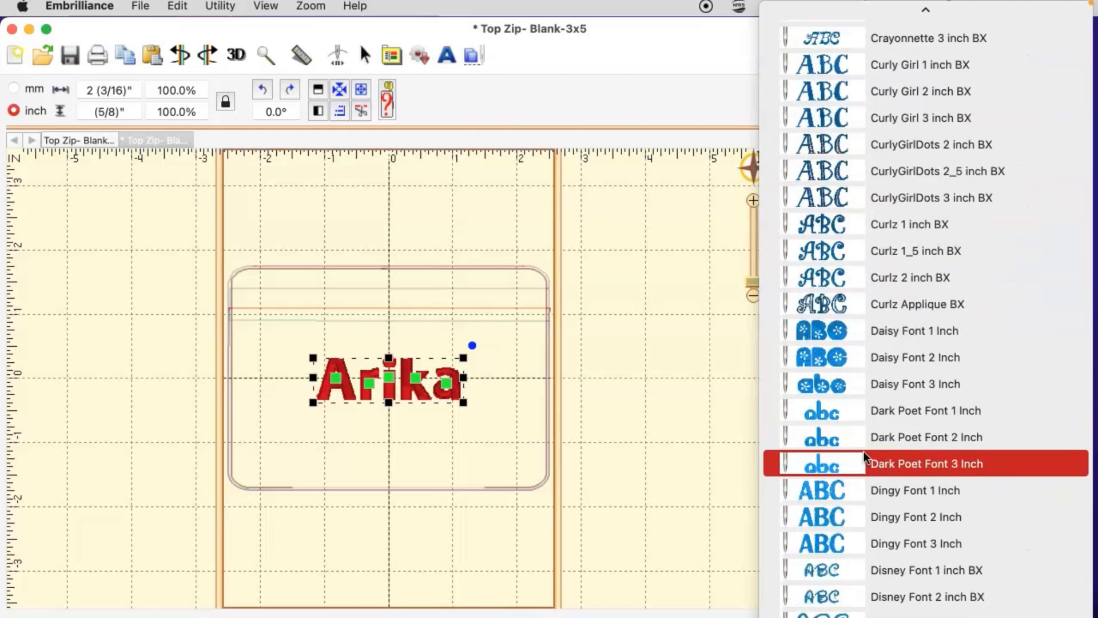
scroll(863, 451, down, 15)
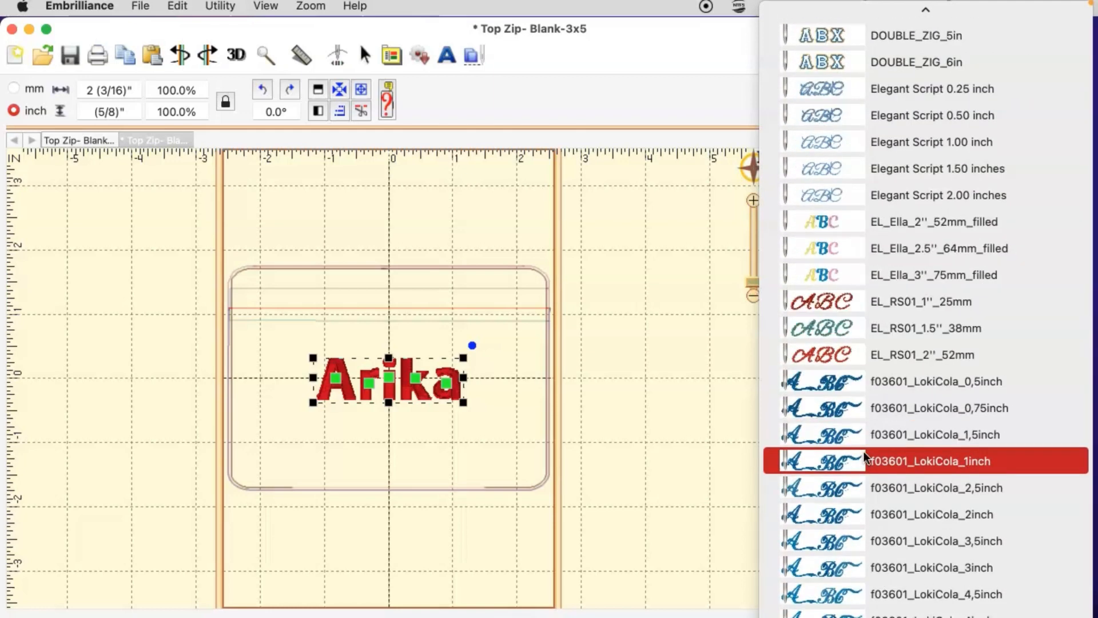
scroll(863, 450, up, 10)
scroll(863, 451, up, 9)
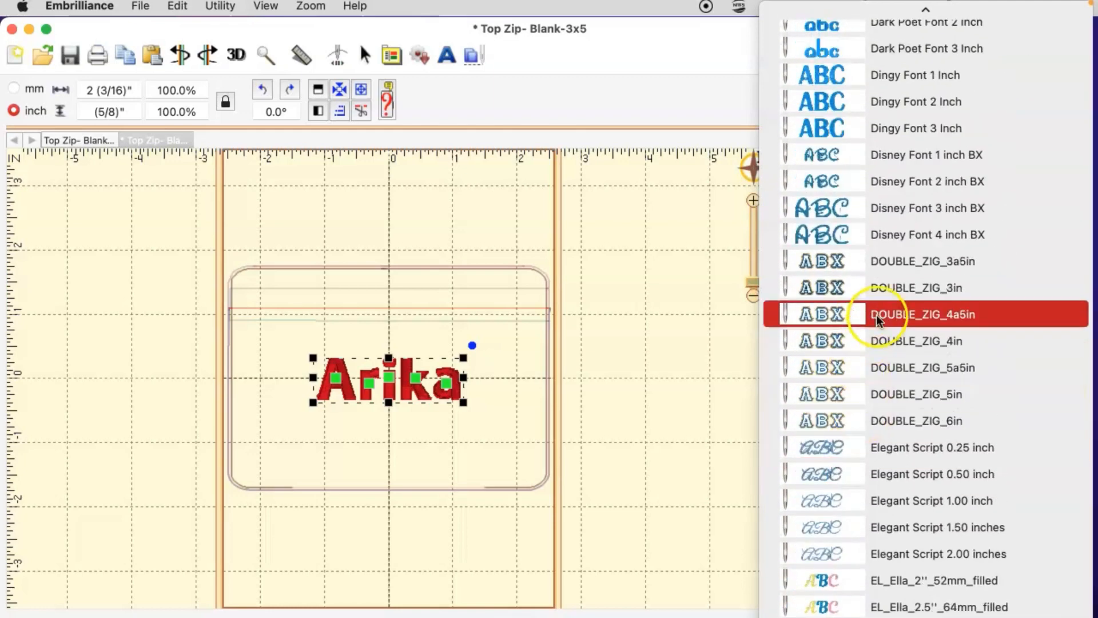
scroll(859, 287, up, 14)
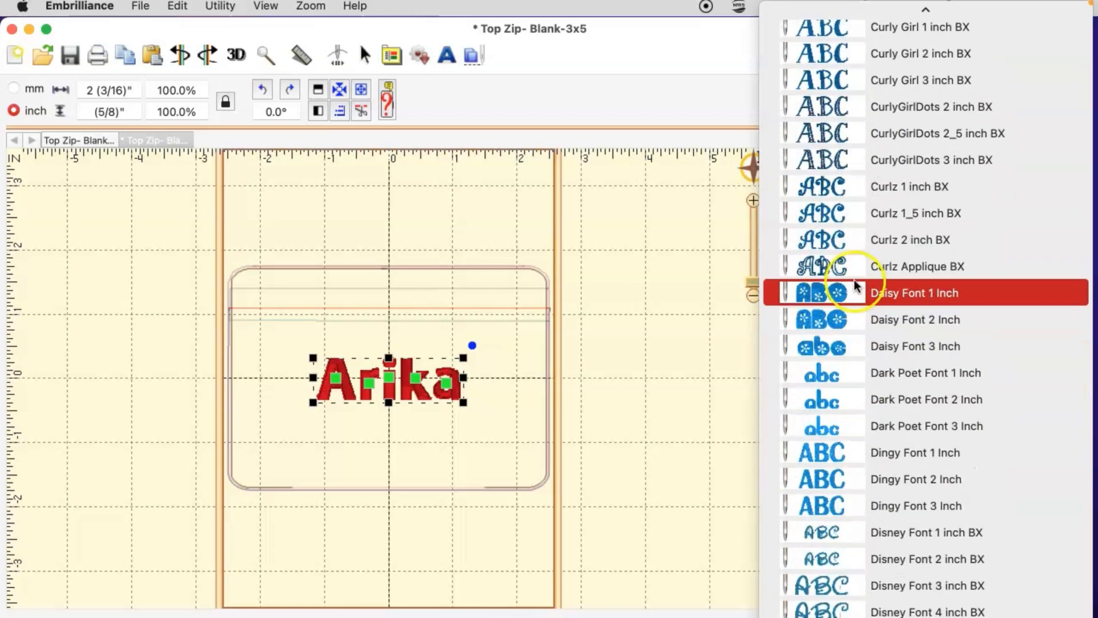
scroll(837, 238, up, 2)
scroll(835, 210, up, 20)
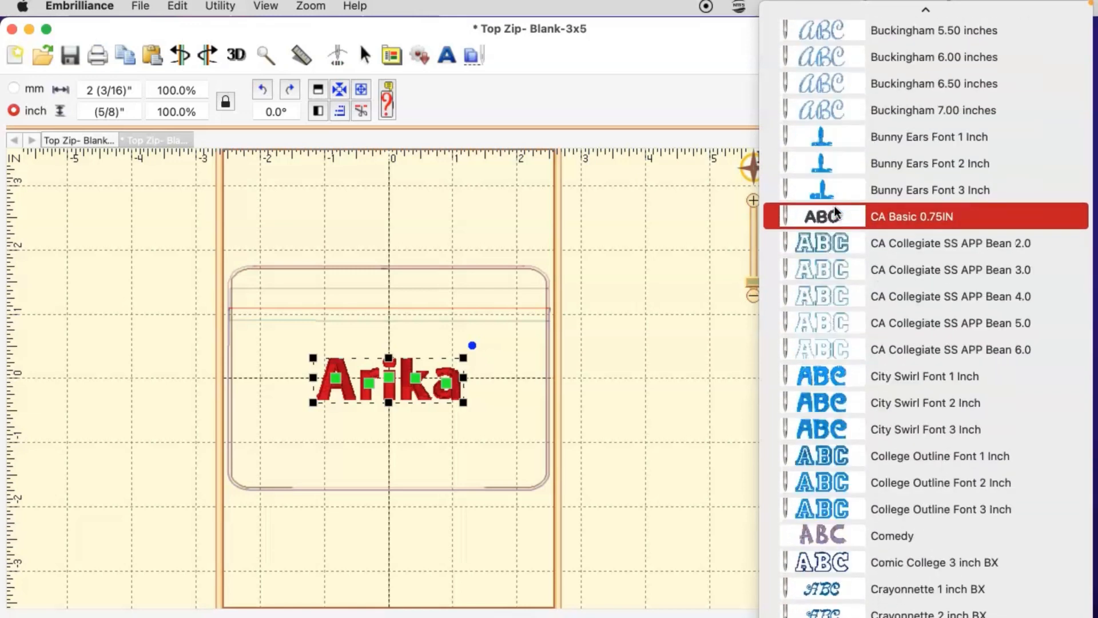
scroll(834, 204, up, 9)
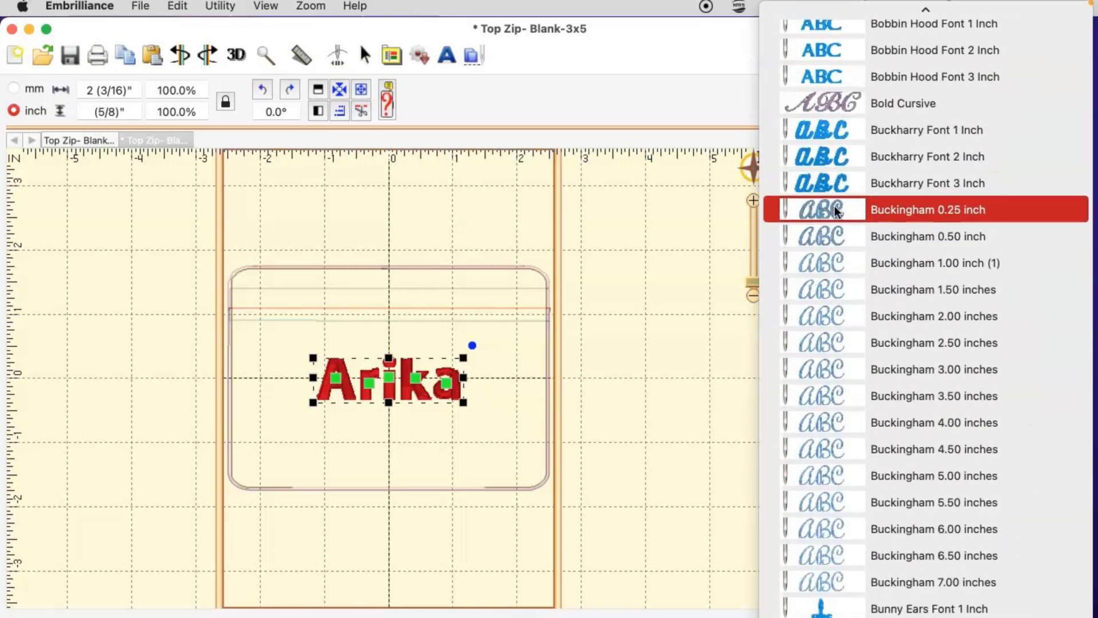
click(828, 229)
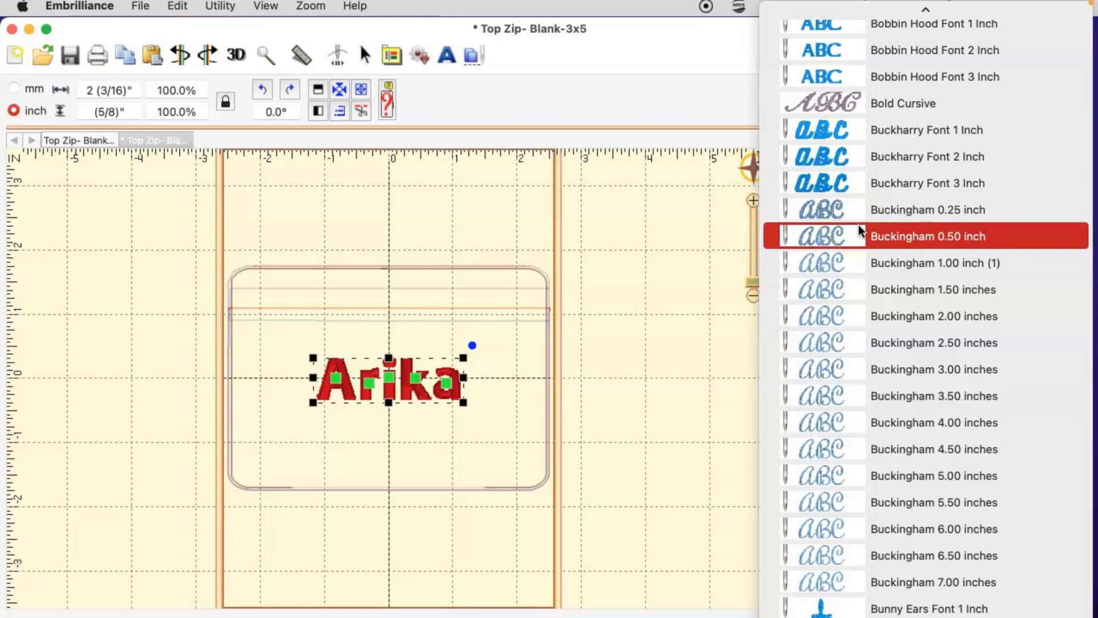
scroll(858, 227, down, 15)
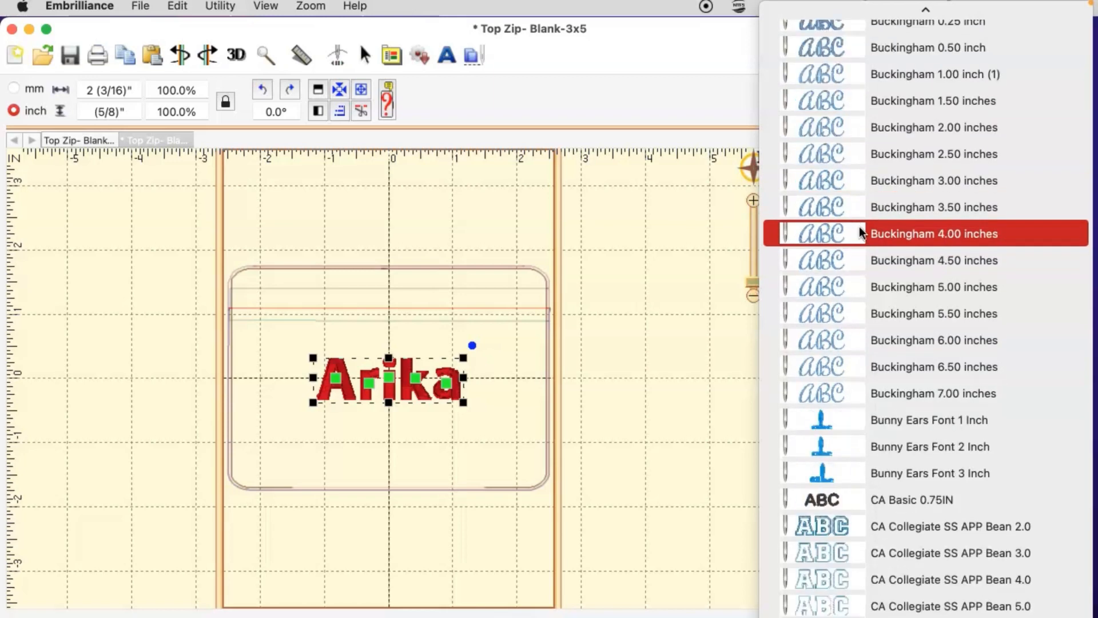
scroll(859, 226, down, 15)
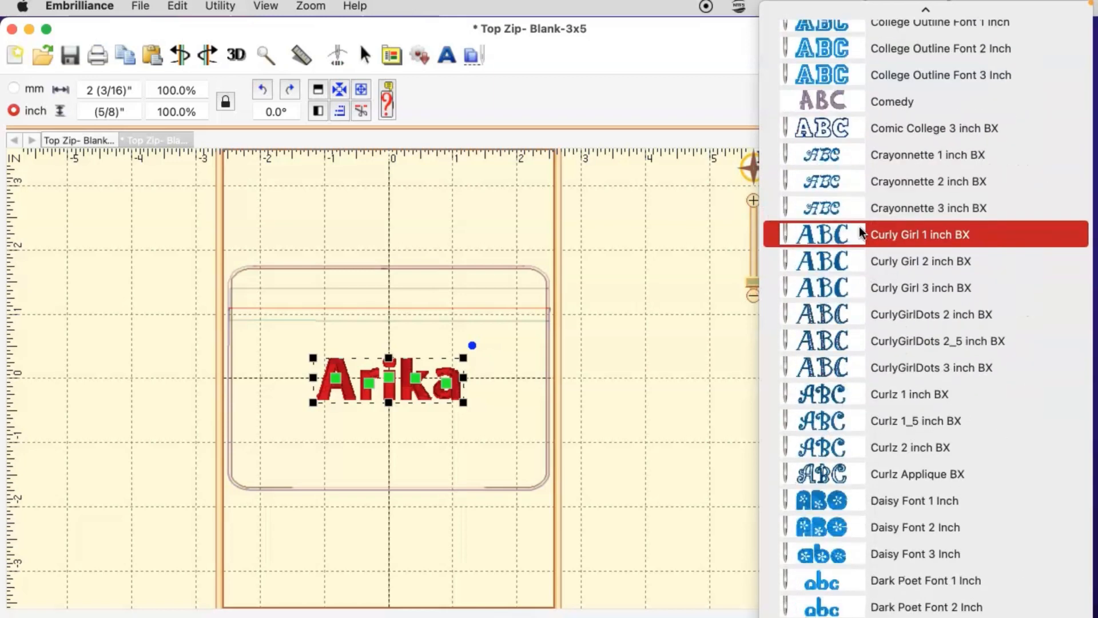
click(845, 212)
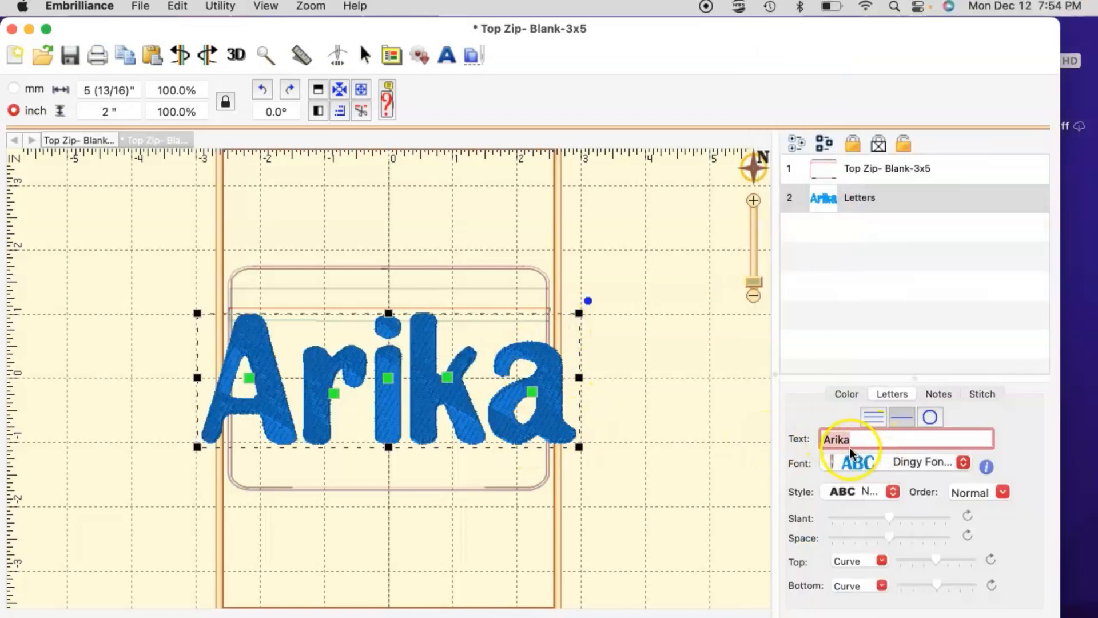
Step: Try Dingy Font 1 Inch on the name lettering, then switch to f06201 ArialBlack 2,0inch
click(869, 459)
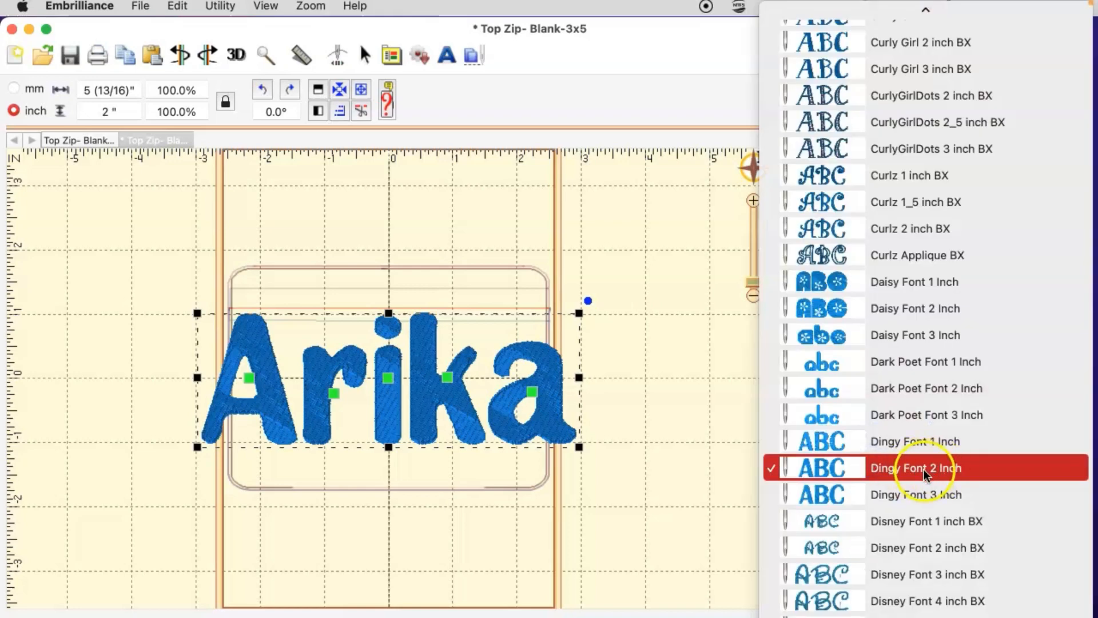
click(926, 435)
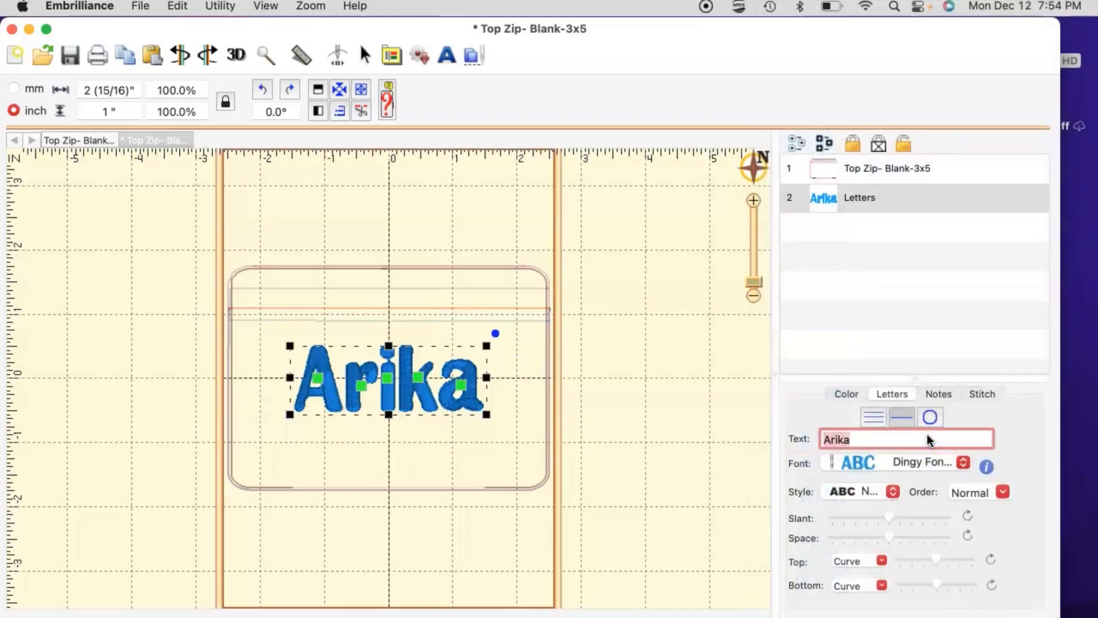
click(891, 462)
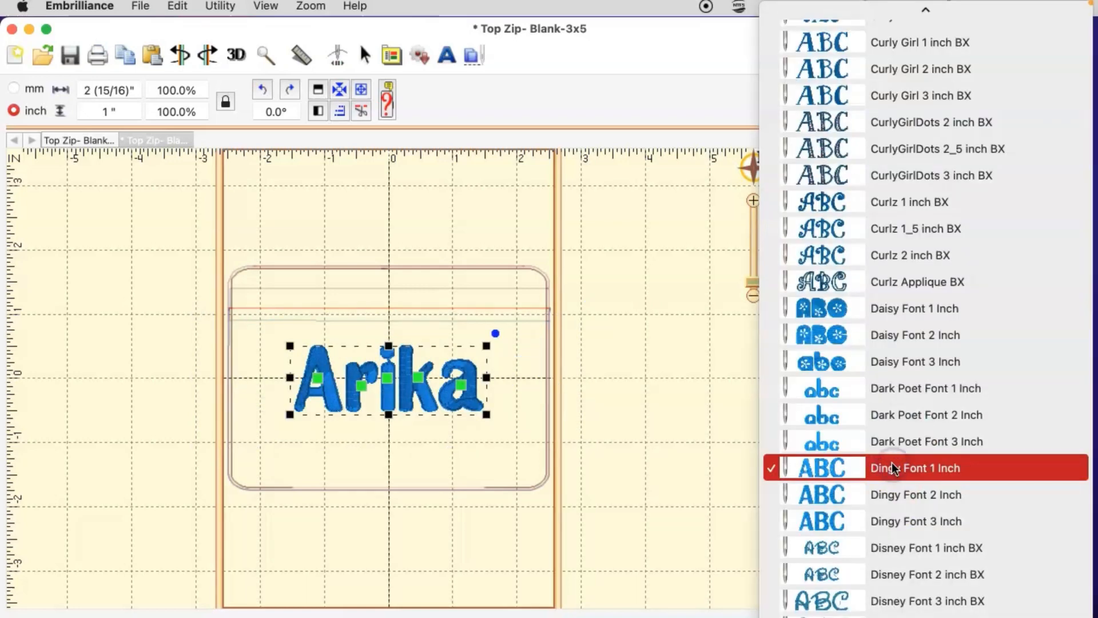
scroll(892, 465, down, 5)
scroll(890, 462, down, 10)
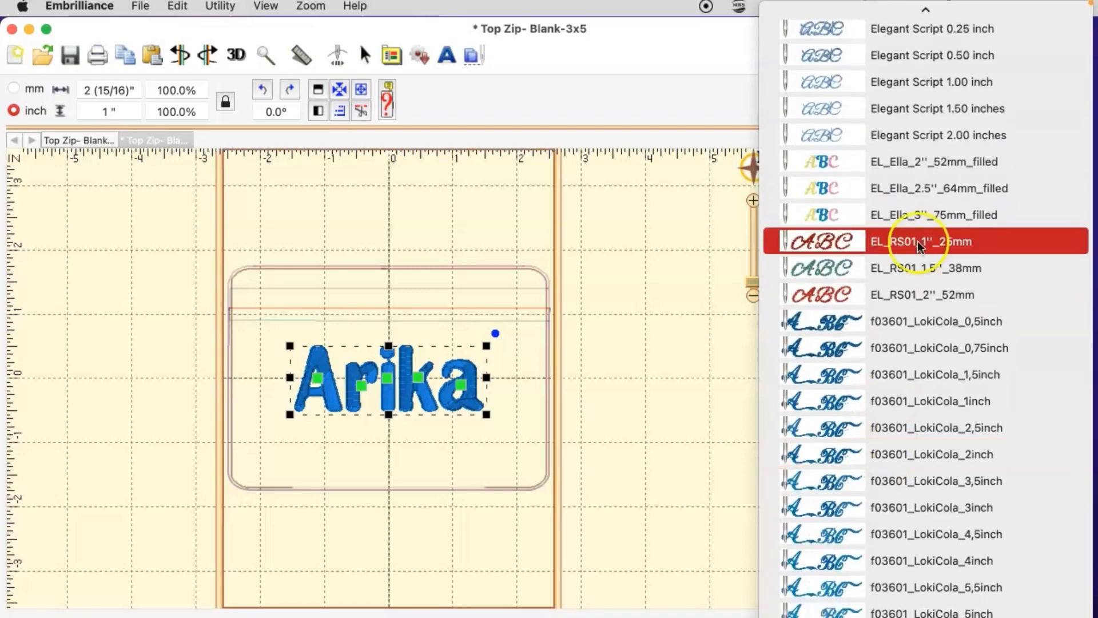
scroll(907, 445, down, 8)
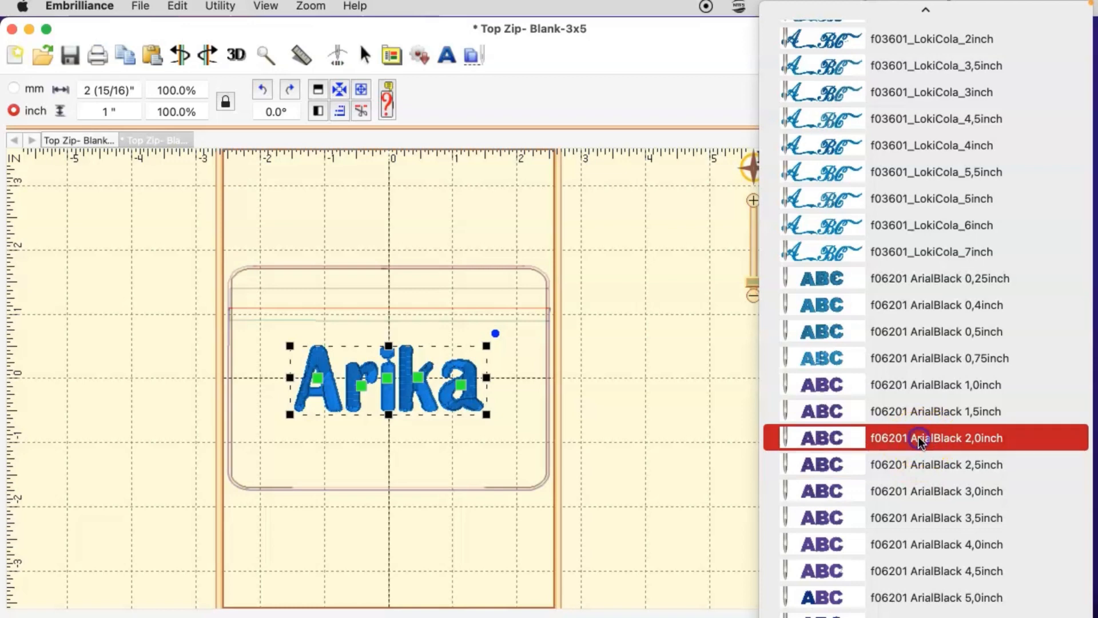
click(918, 437)
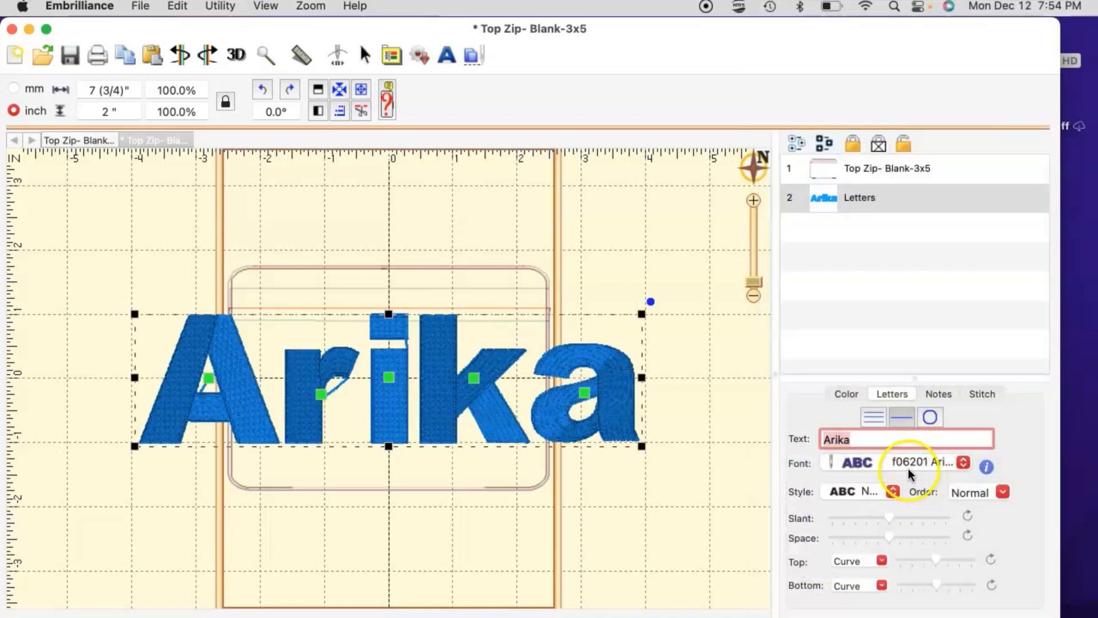
Step: Switch the name lettering to f06201 ArialBlack 0,75inch and scale it down to 84.2%
click(908, 464)
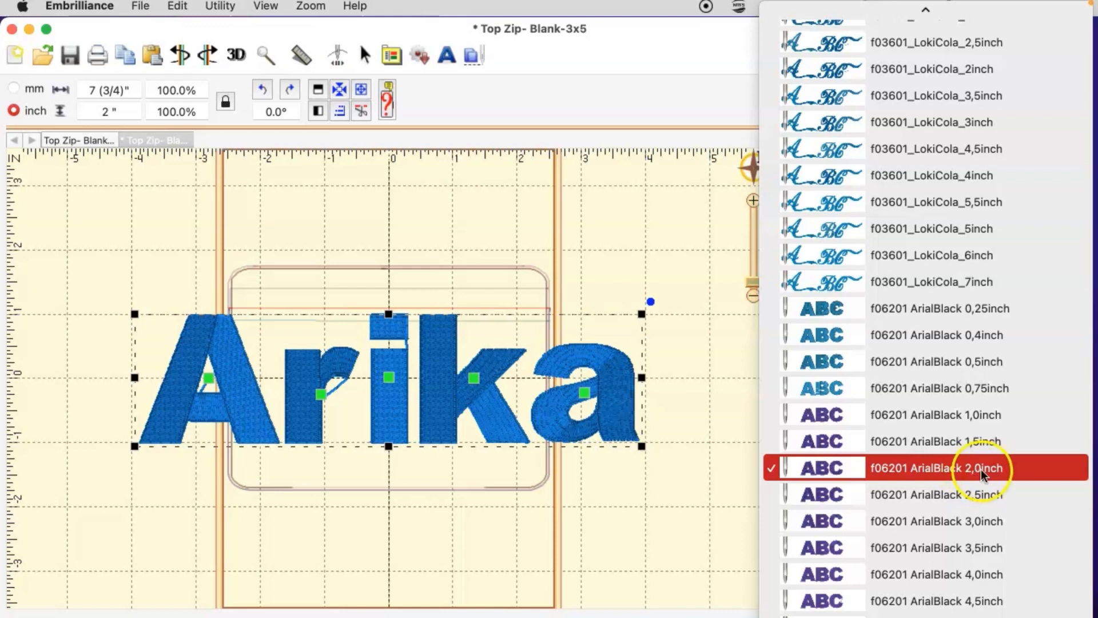
click(968, 393)
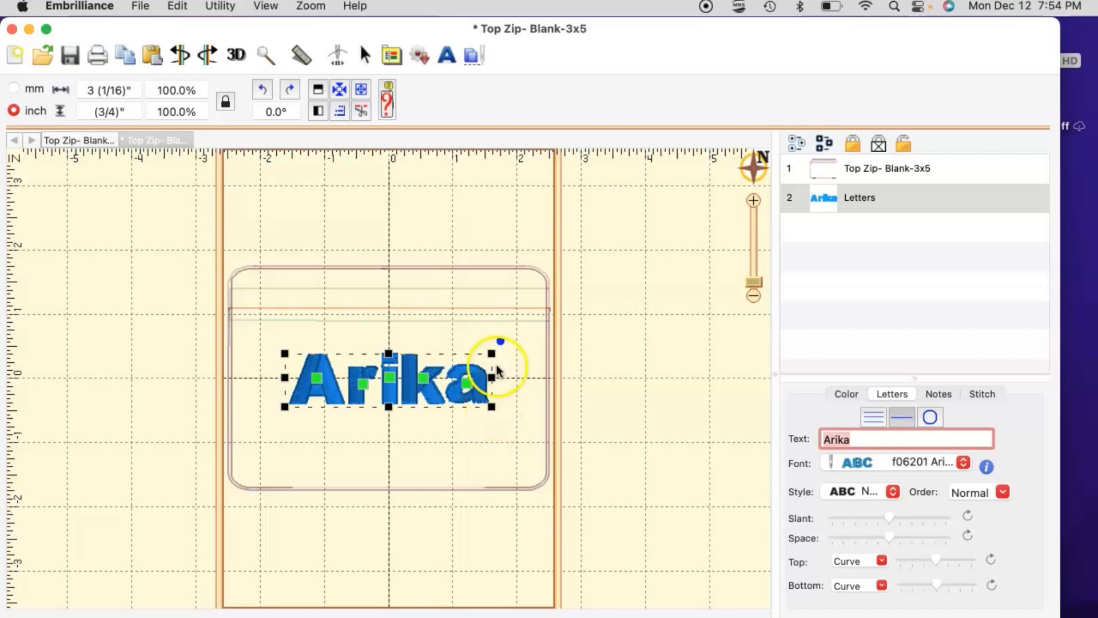
drag(491, 406, 502, 418)
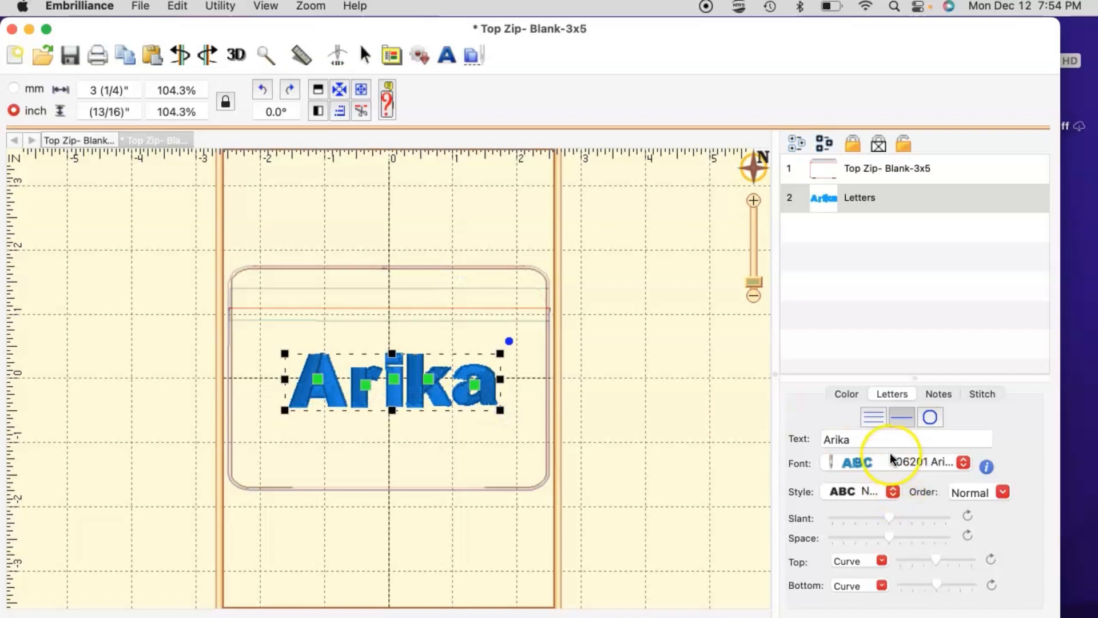
Step: Try the ForevernEver 1 inch BX font on the first-name lettering
click(889, 459)
scroll(890, 460, down, 10)
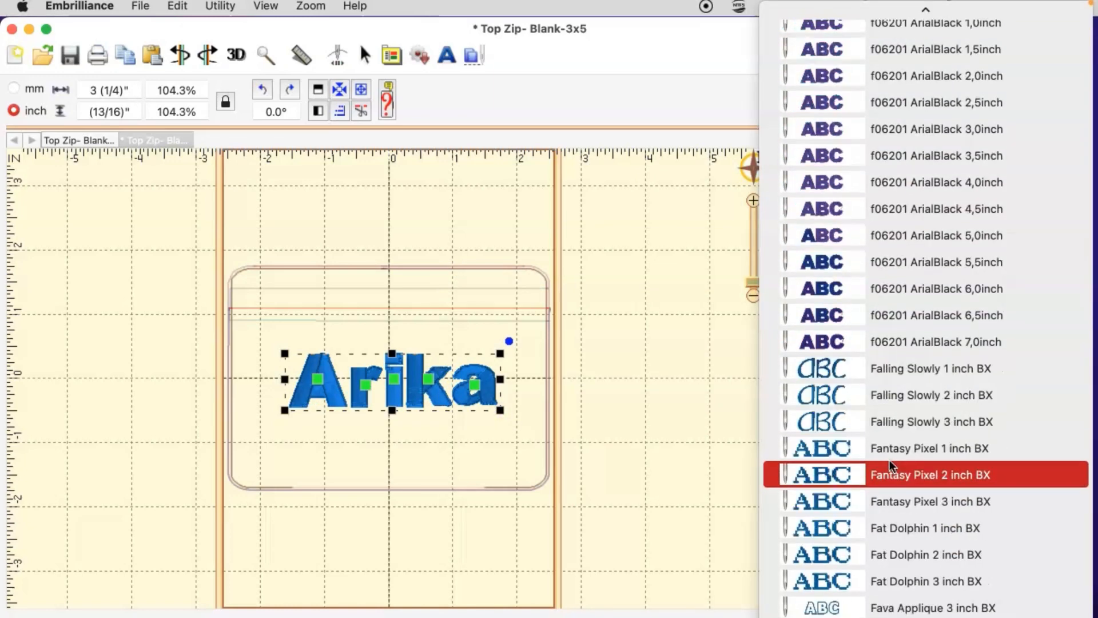
scroll(890, 460, down, 8)
click(910, 279)
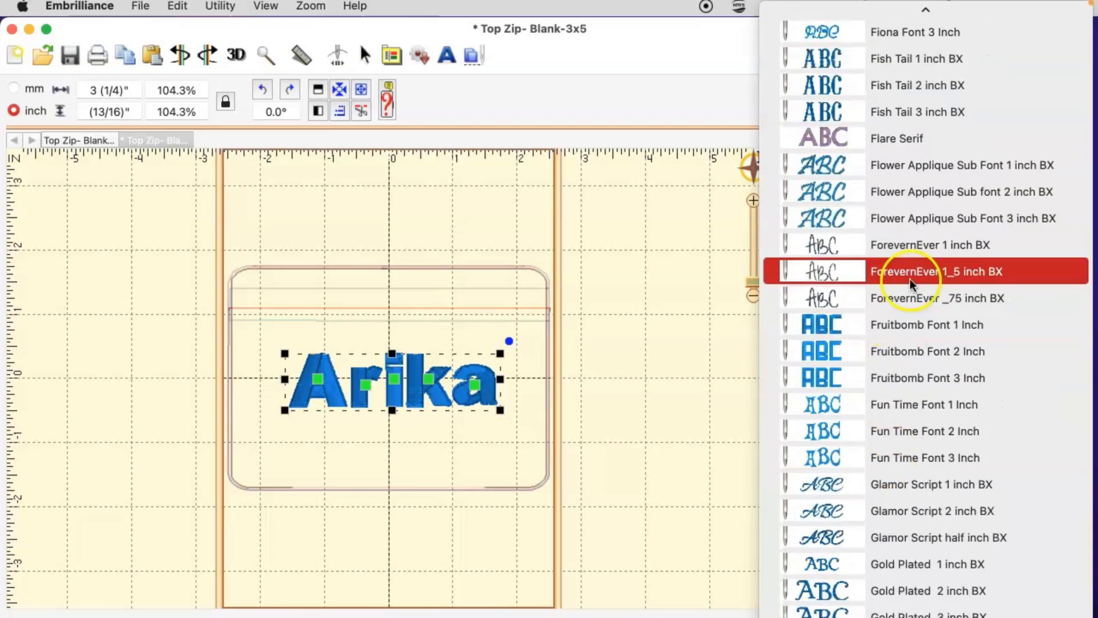
click(913, 245)
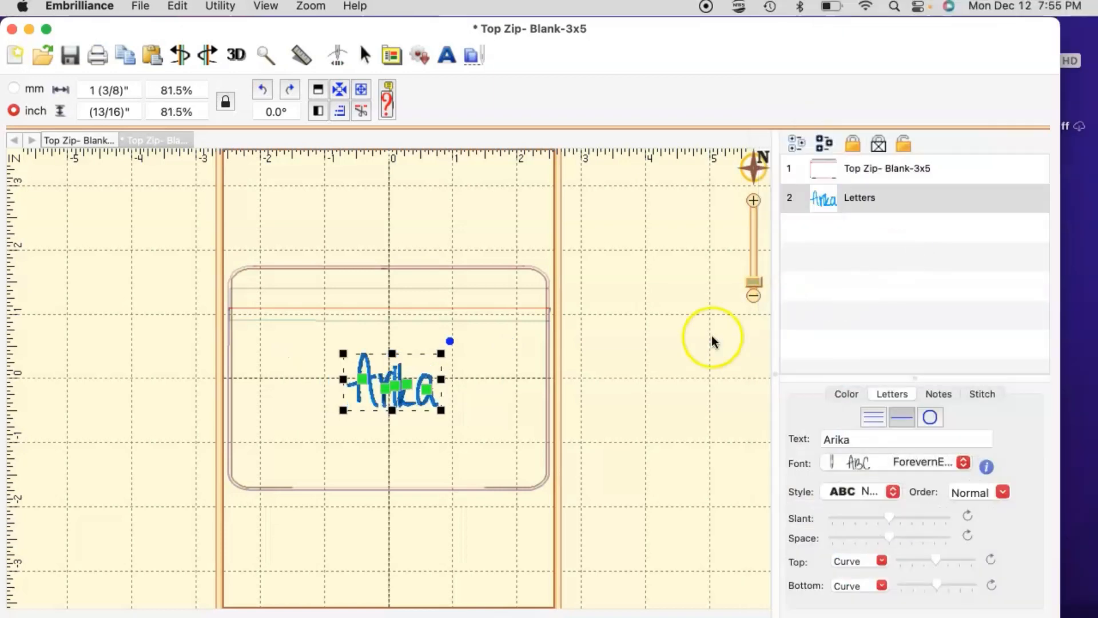
Step: Try Fun Time Font 1 Inch and preview it with the lettering deselected
click(888, 457)
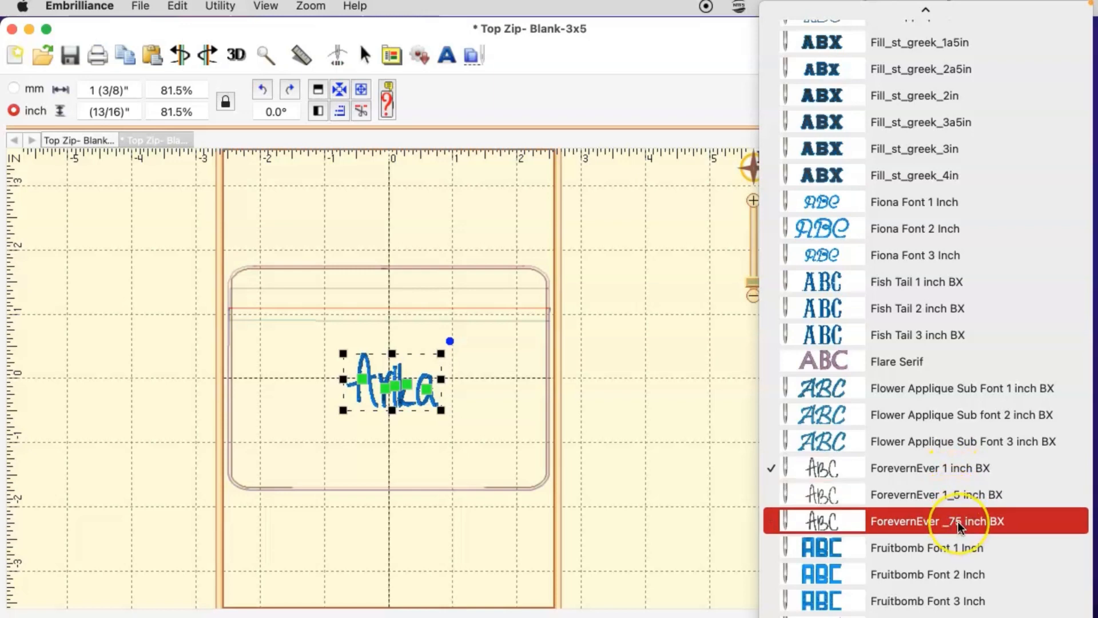
scroll(959, 521, down, 5)
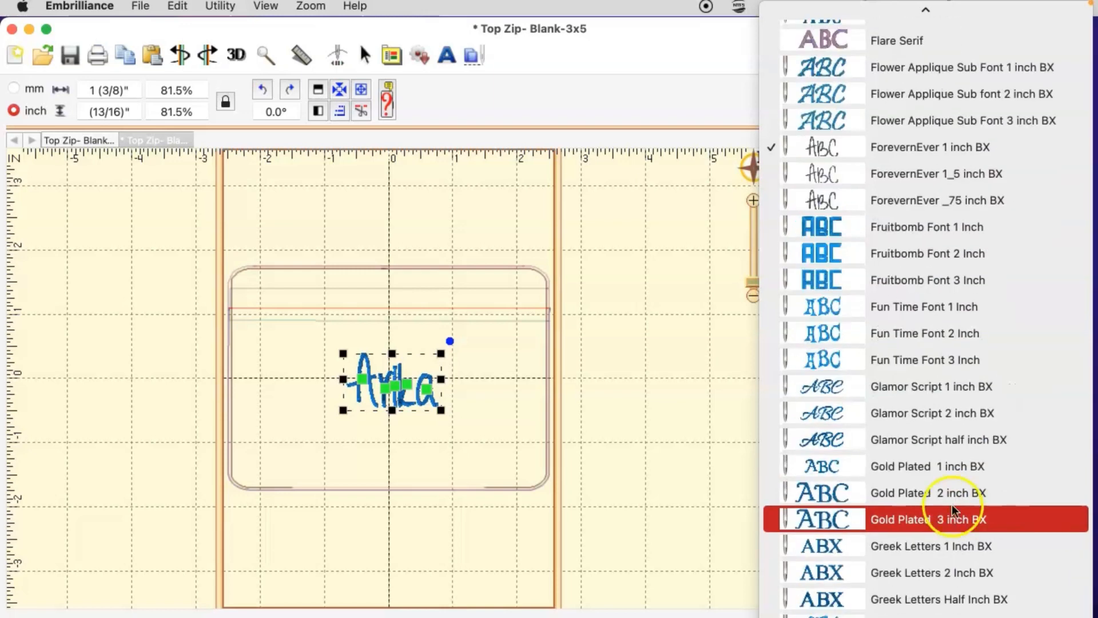
click(915, 311)
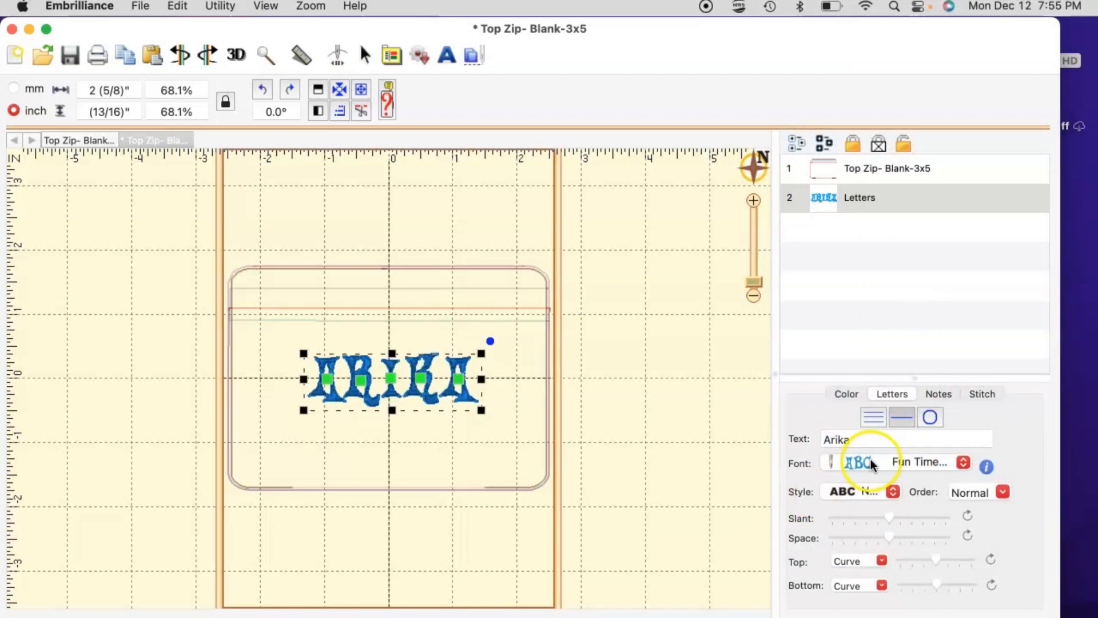
click(510, 432)
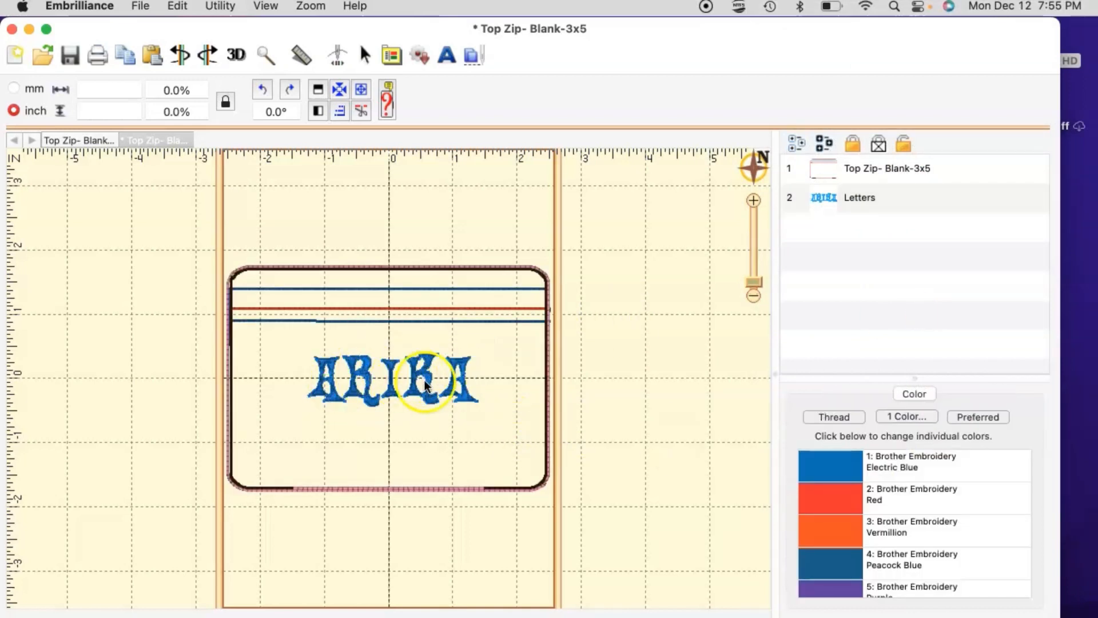
click(475, 377)
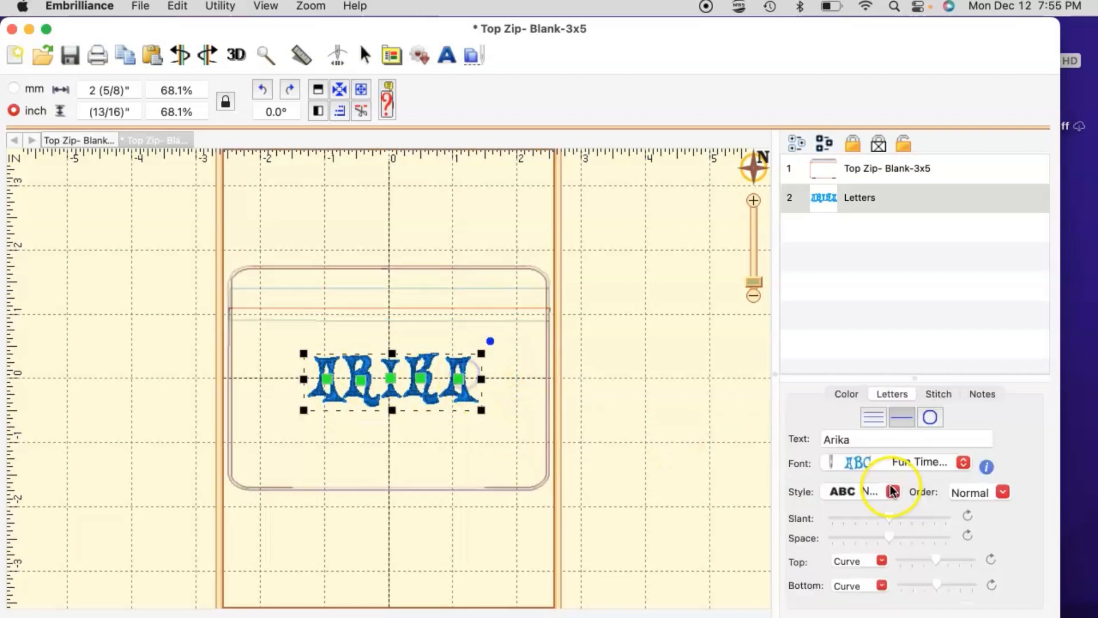
Step: Apply Heavy Lifting Font 1 Inch to the first-name lettering and preview the design
click(883, 455)
scroll(883, 459, down, 10)
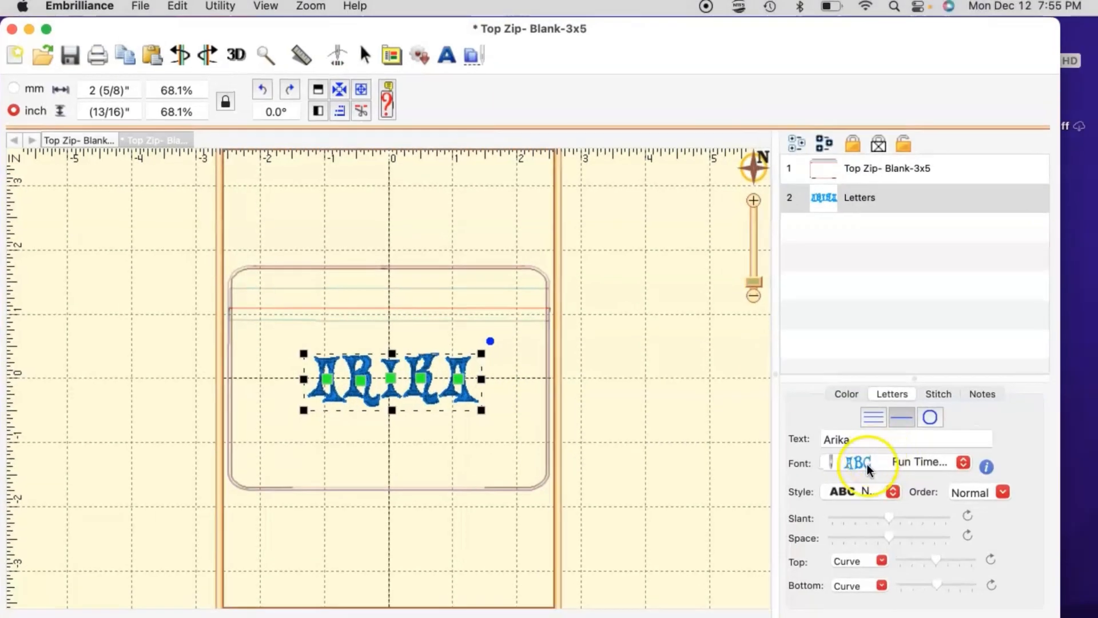
click(874, 443)
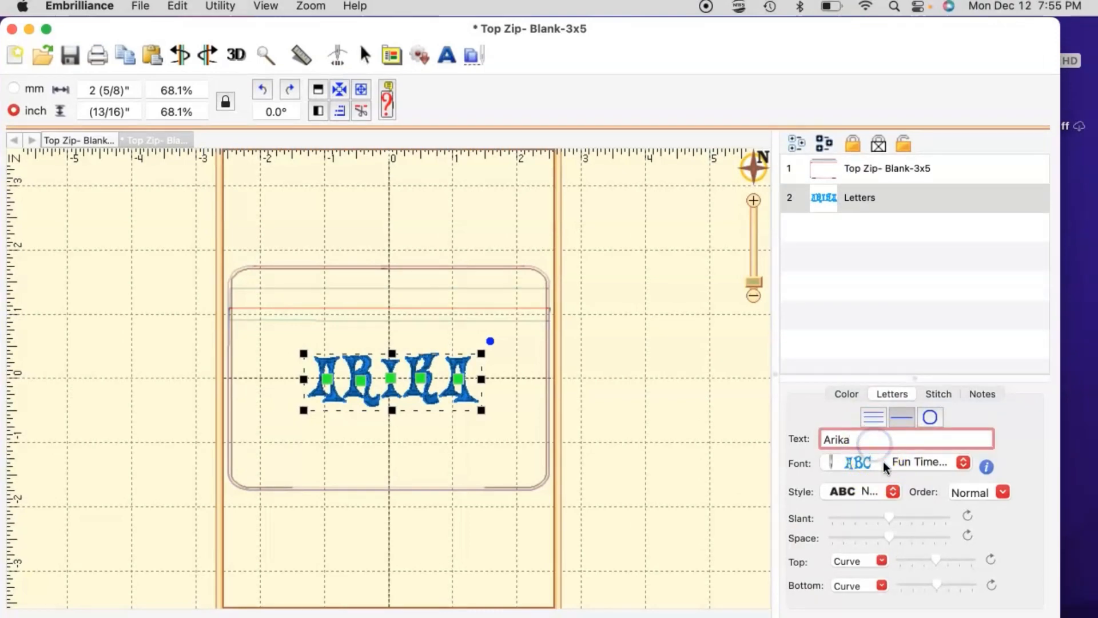
click(882, 462)
scroll(891, 501, down, 7)
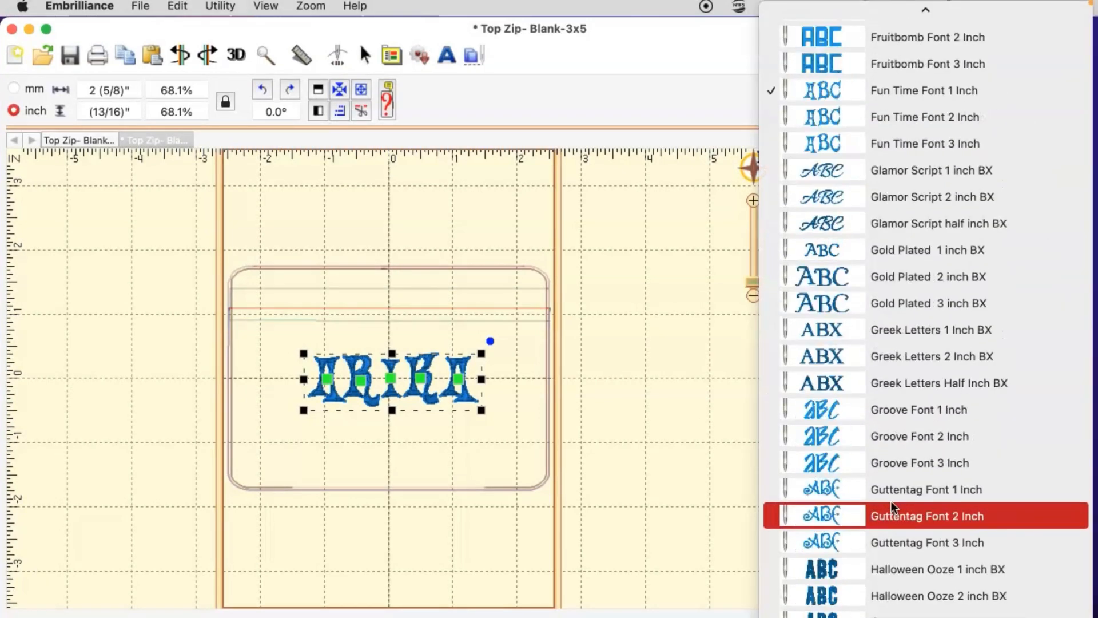
scroll(888, 513, down, 5)
scroll(891, 435, down, 3)
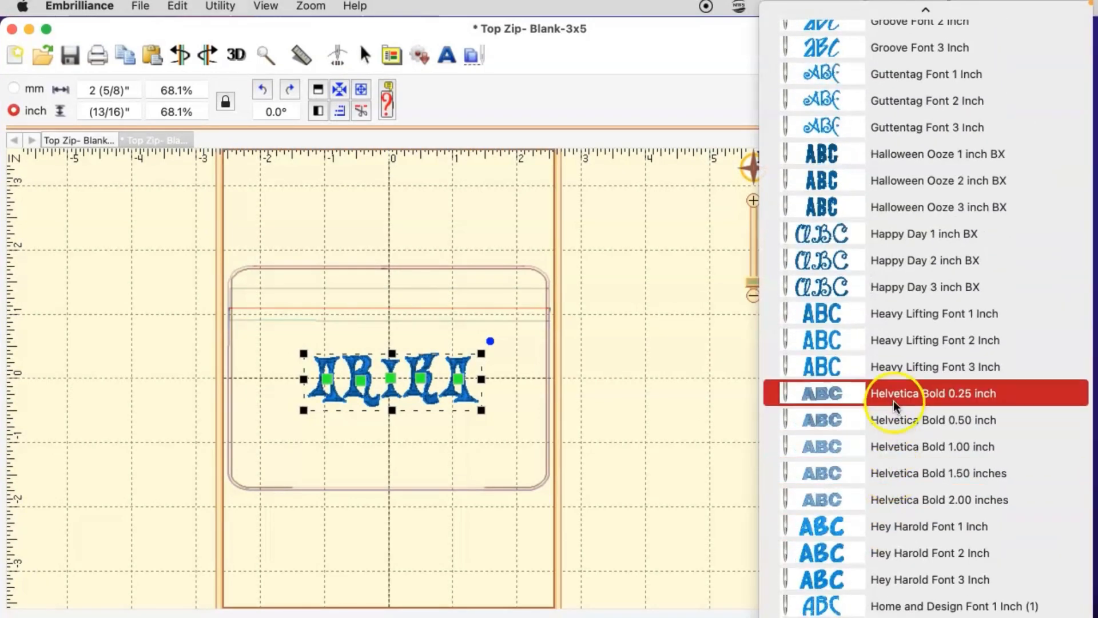
click(899, 314)
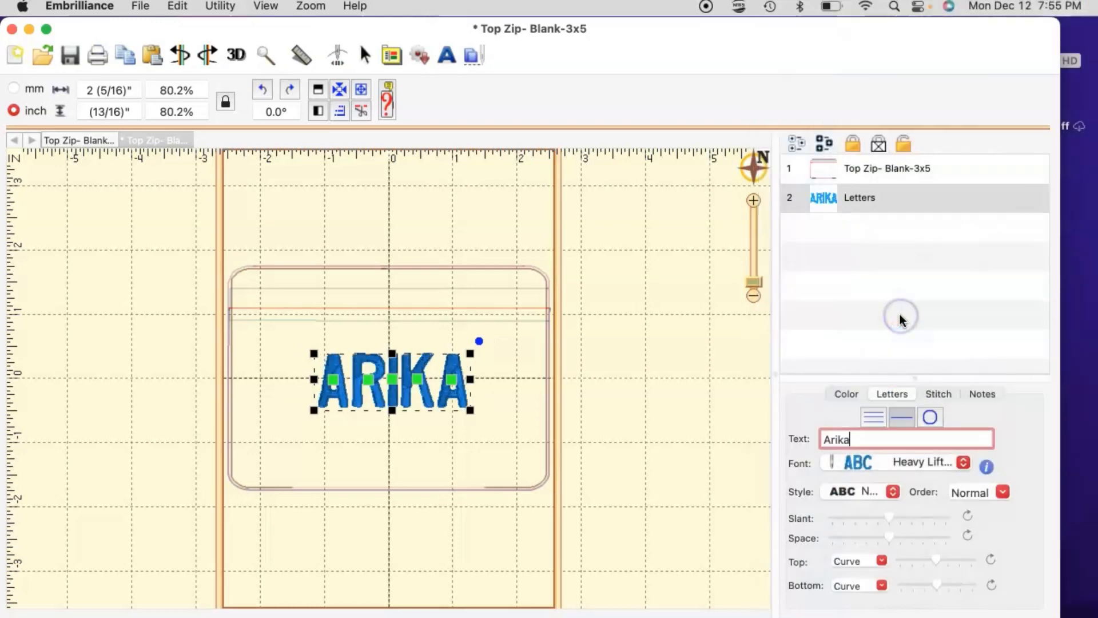
click(512, 380)
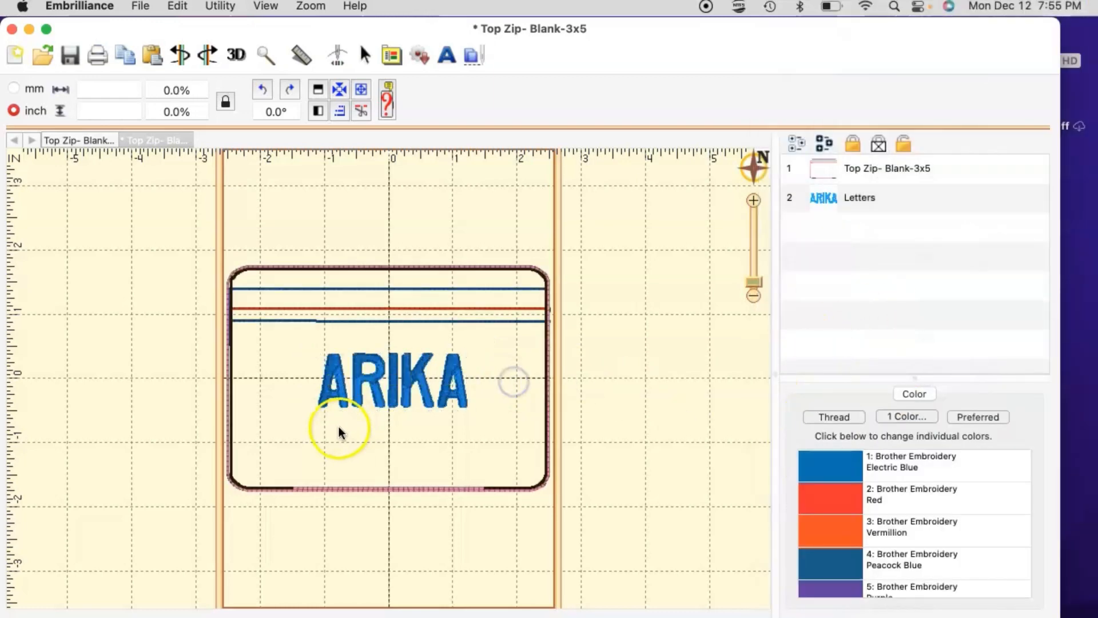
click(459, 376)
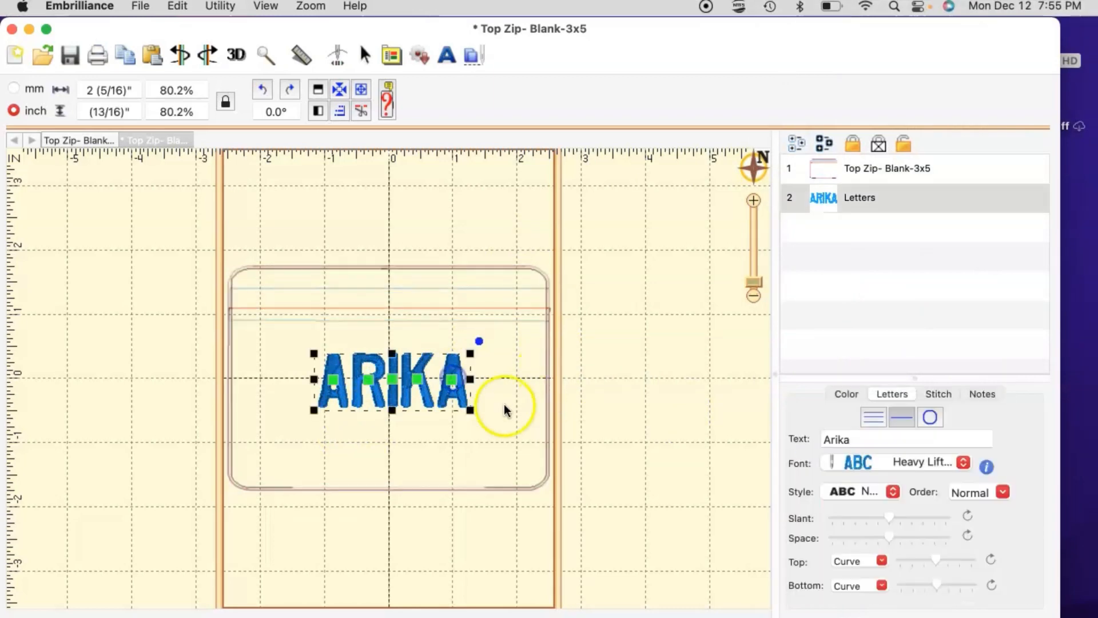
Step: Change the first-name lettering's thread to light teal Madeira Rayon 1089 and preview the colours
click(846, 394)
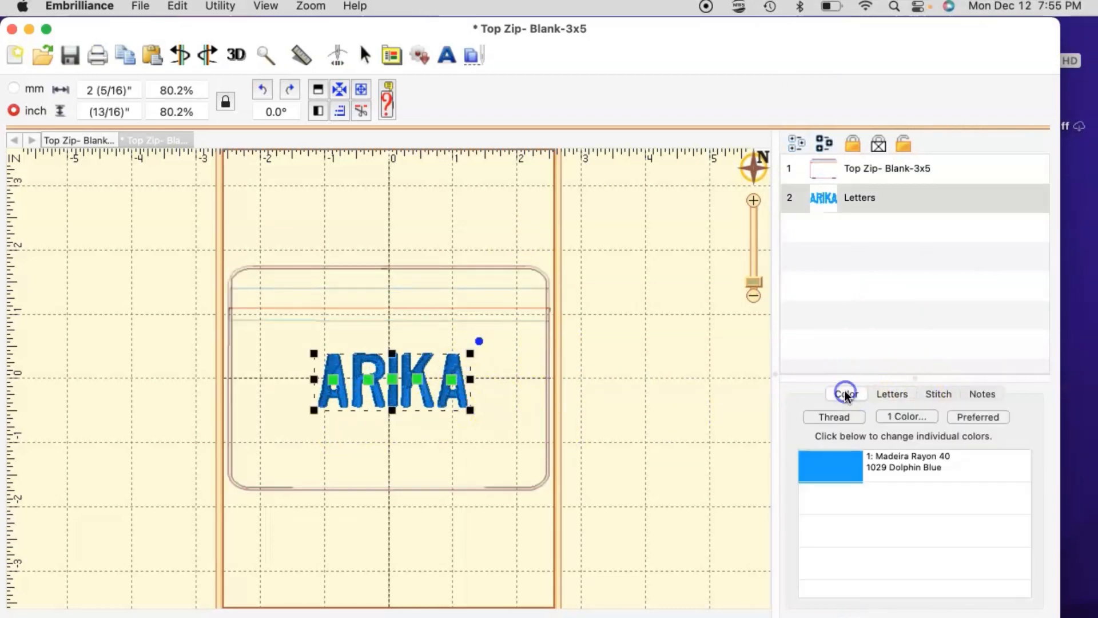
click(829, 460)
scroll(215, 346, up, 15)
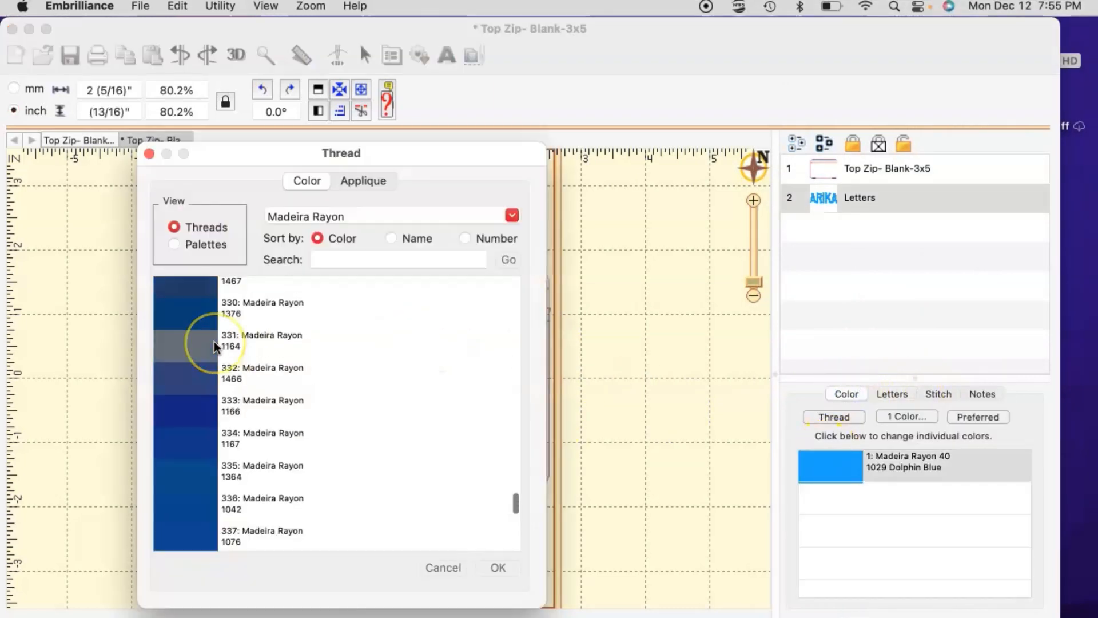
click(193, 334)
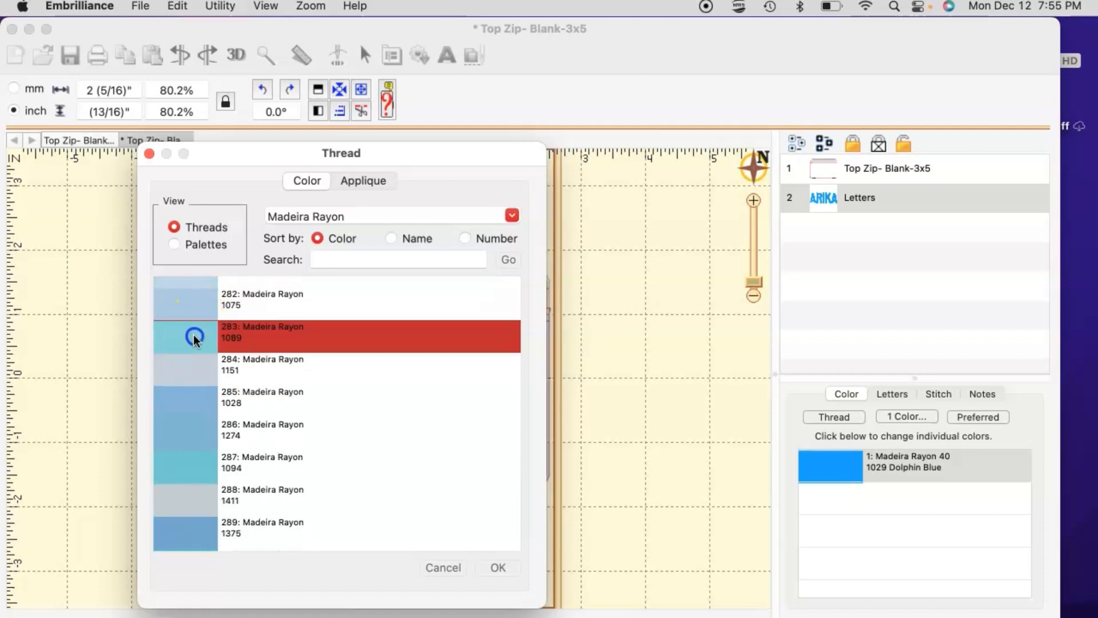
click(492, 566)
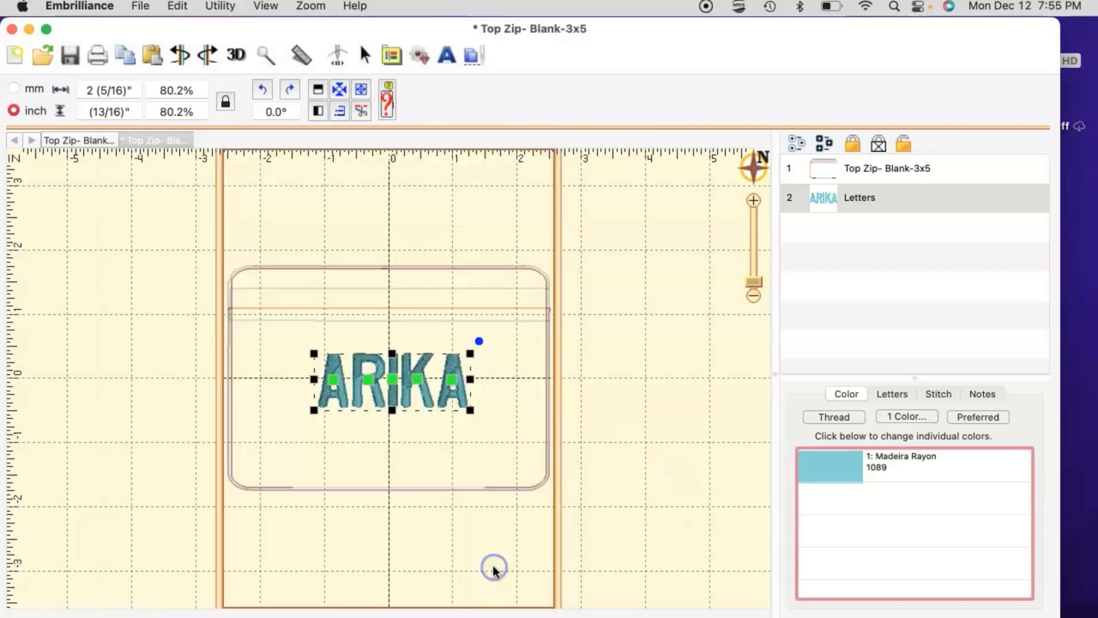
click(436, 447)
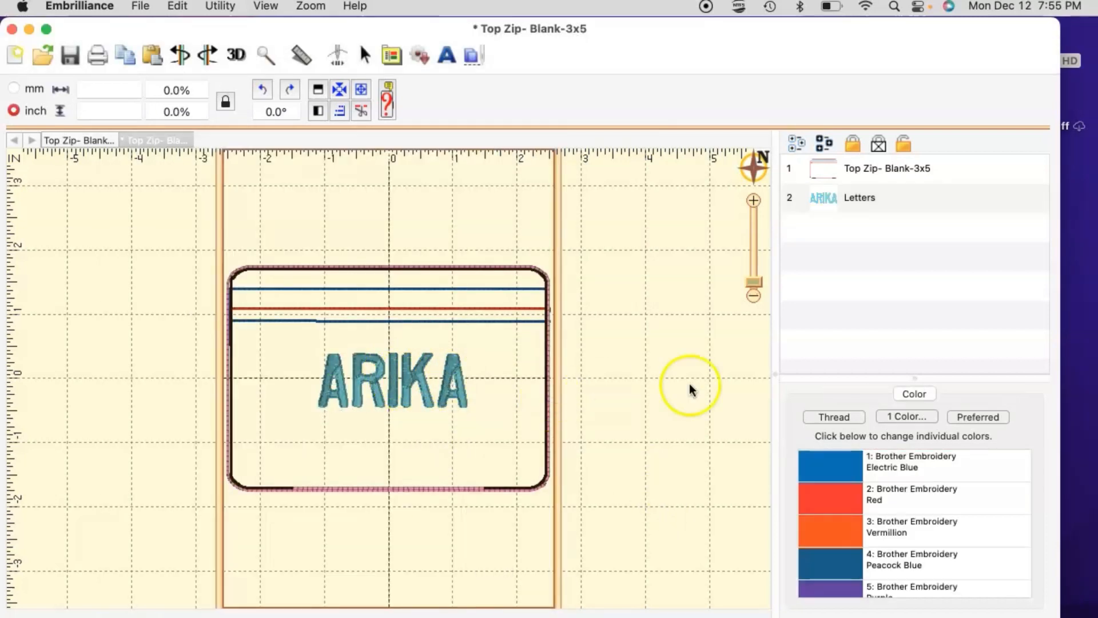
Step: Add a new lettering object below the first name and replace ABC with the surname
click(445, 53)
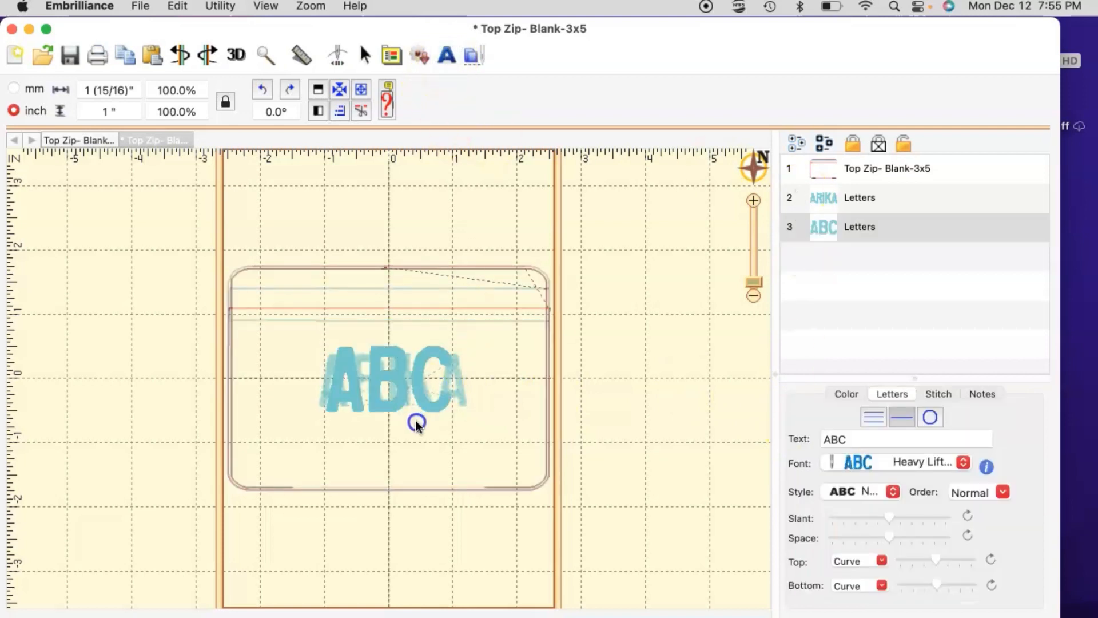
click(418, 451)
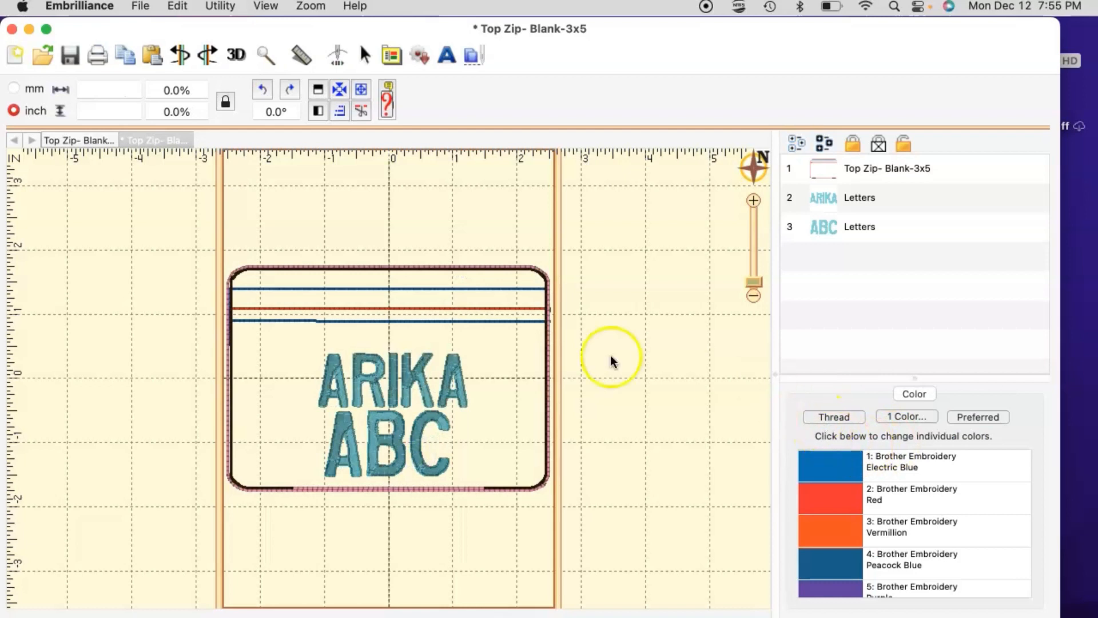
click(422, 449)
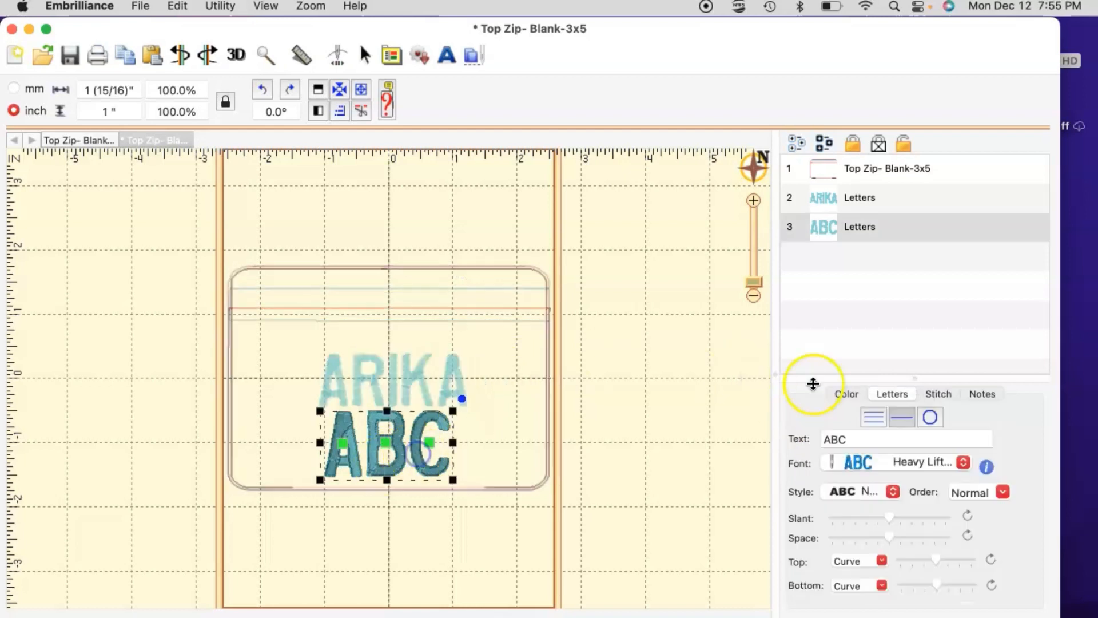
click(865, 439)
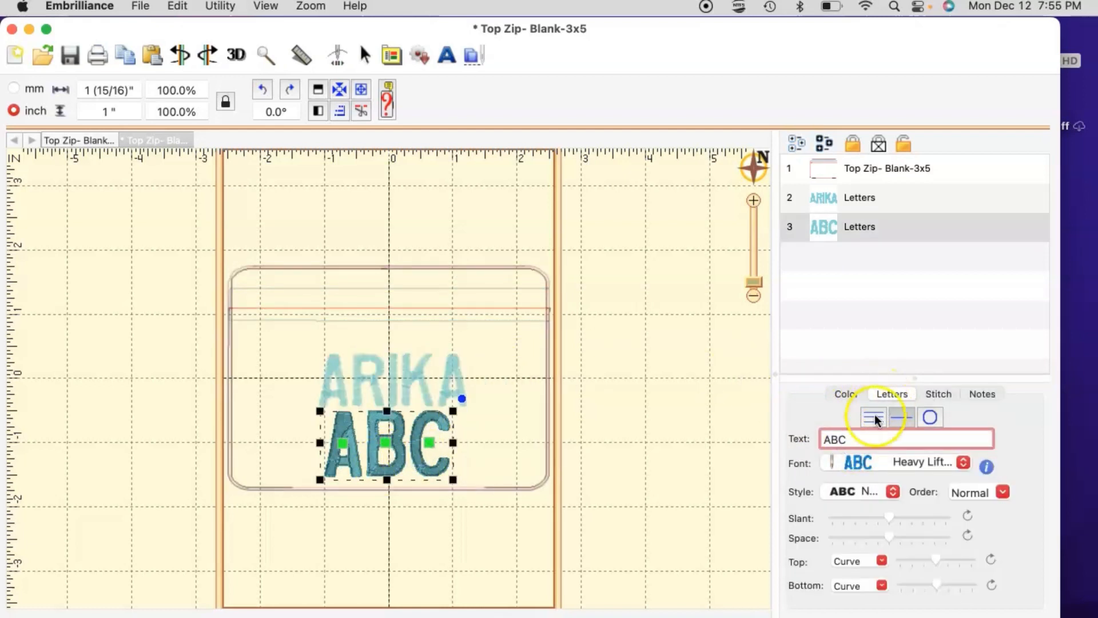
double_click(830, 440)
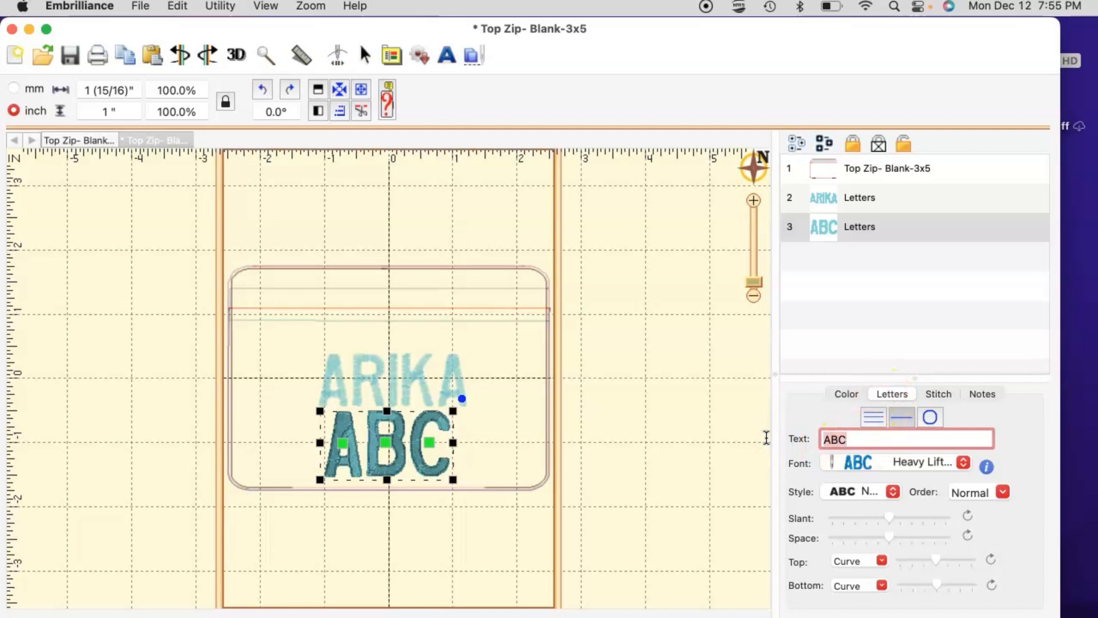
key(Return)
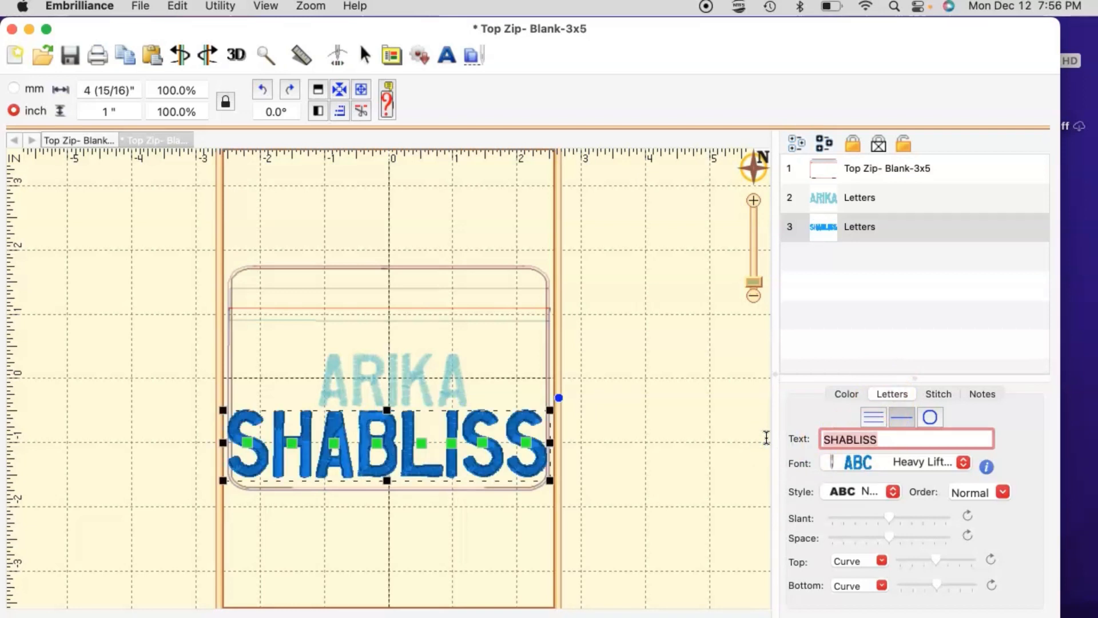
Step: Shrink the surname lettering to about 82% and set it in f06201 ArialBlack 1,0inch
click(907, 461)
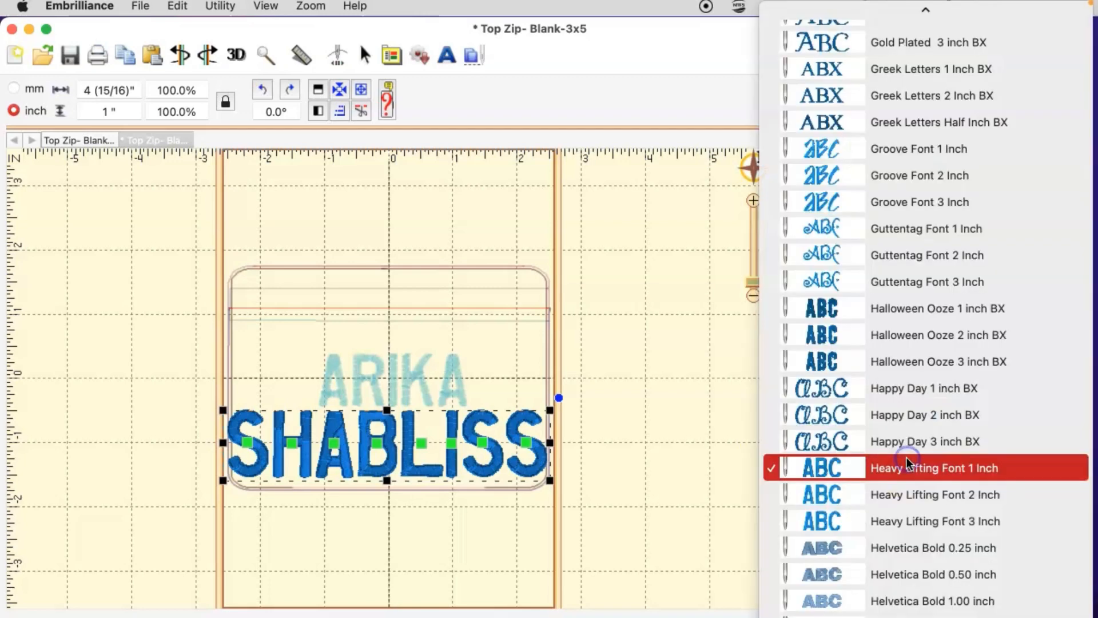
click(491, 480)
drag(550, 480, 514, 449)
click(871, 463)
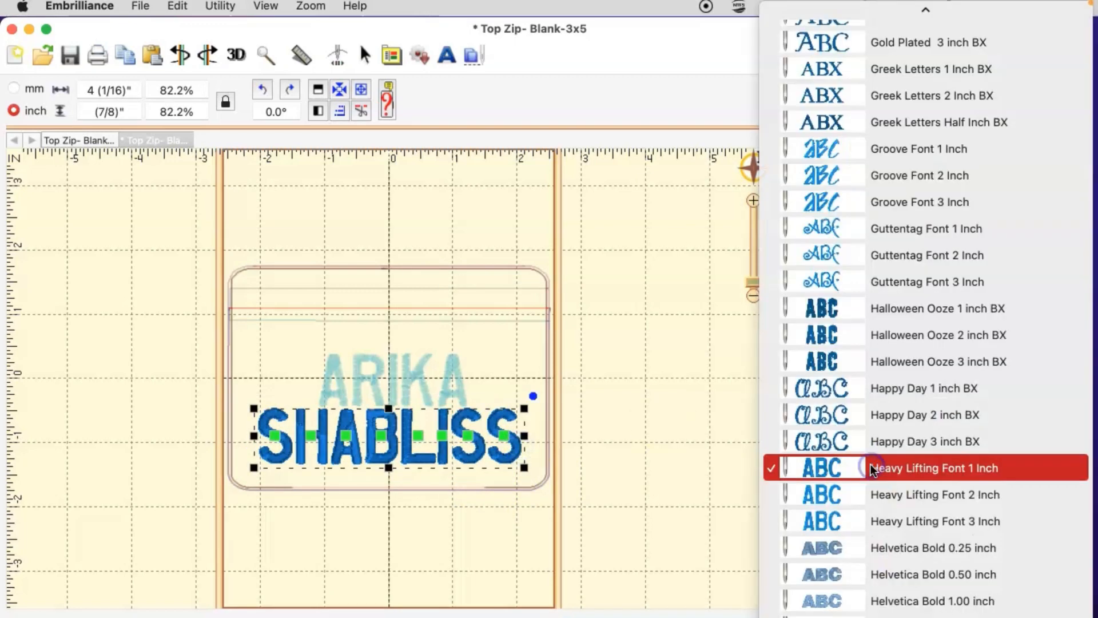
scroll(870, 464, down, 15)
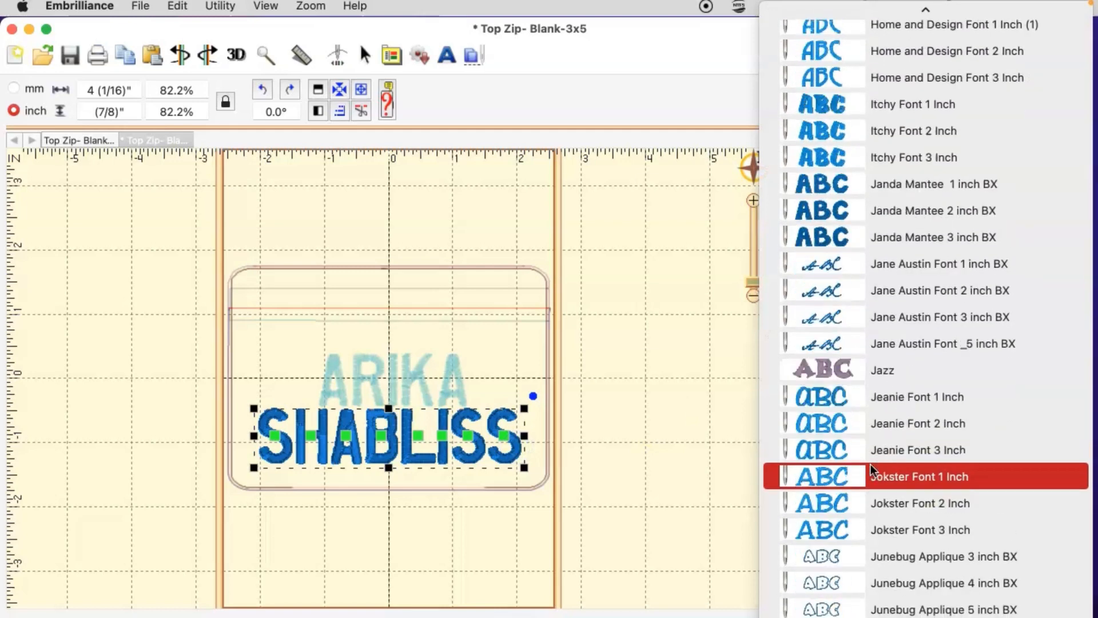
scroll(870, 464, down, 9)
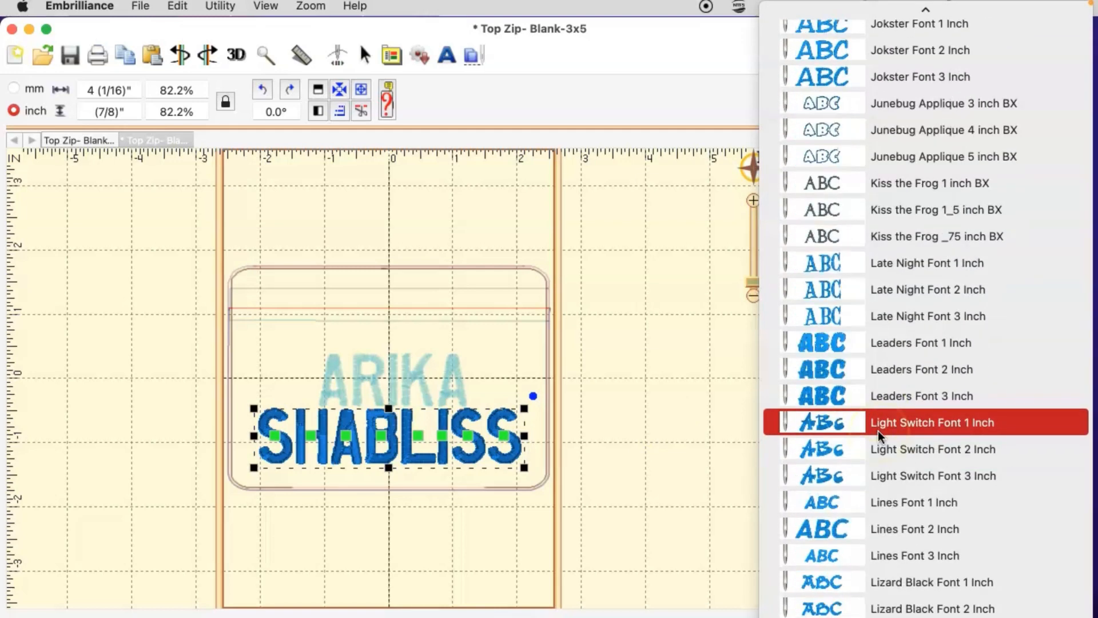
scroll(879, 434, up, 20)
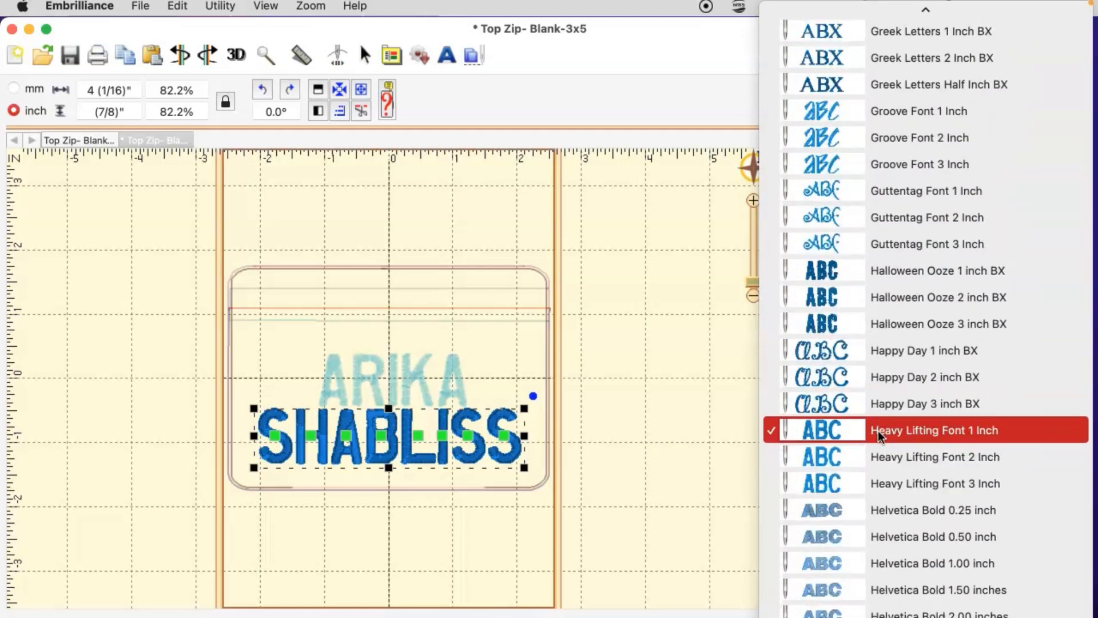
scroll(878, 430, up, 20)
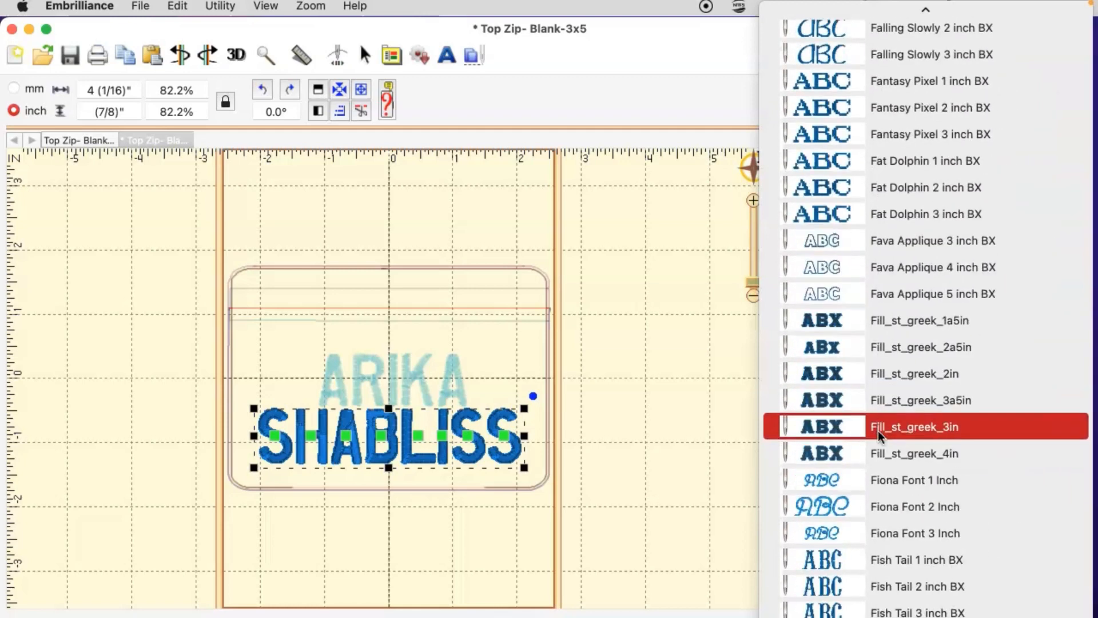
scroll(877, 430, up, 20)
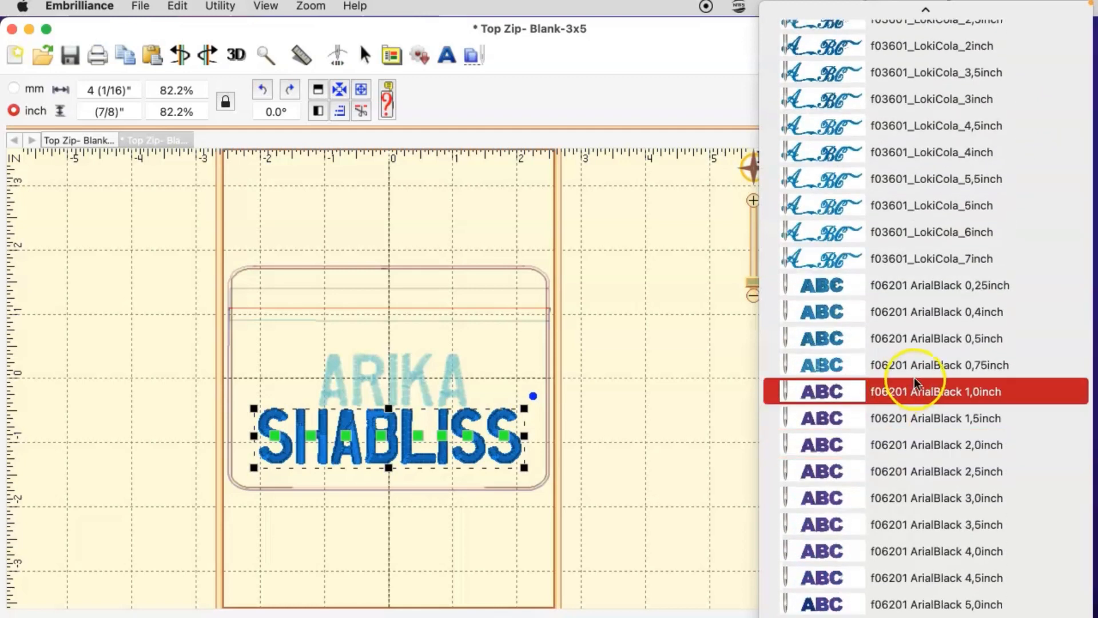
click(916, 391)
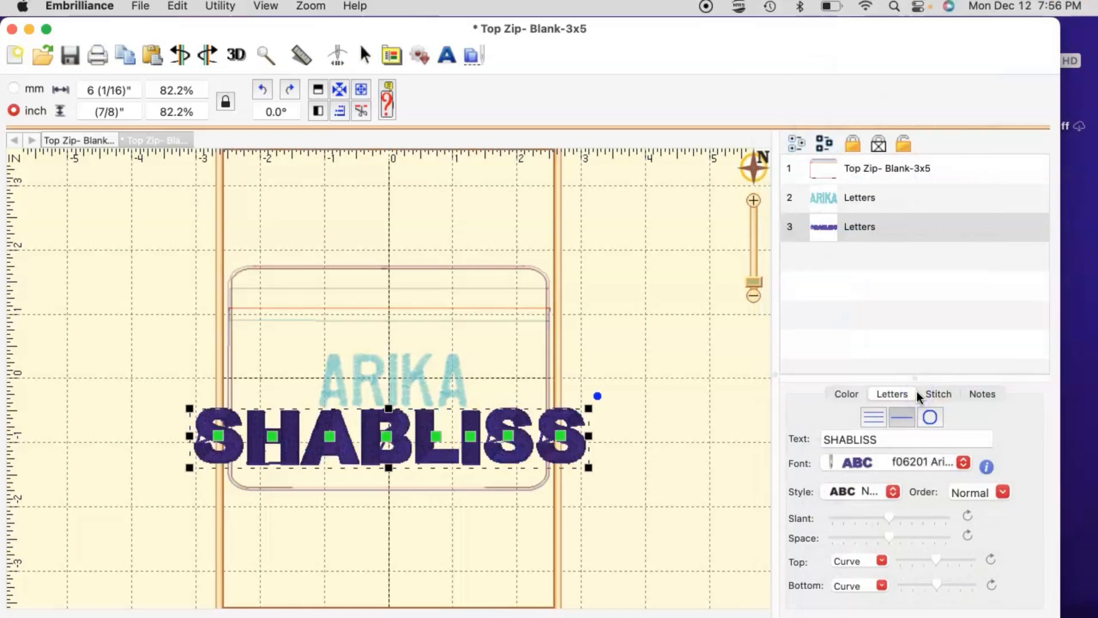
Step: Try ArialBlack 0,5inch and 0,25inch for the surname, settling on ArialBlack 0,4inch
click(908, 469)
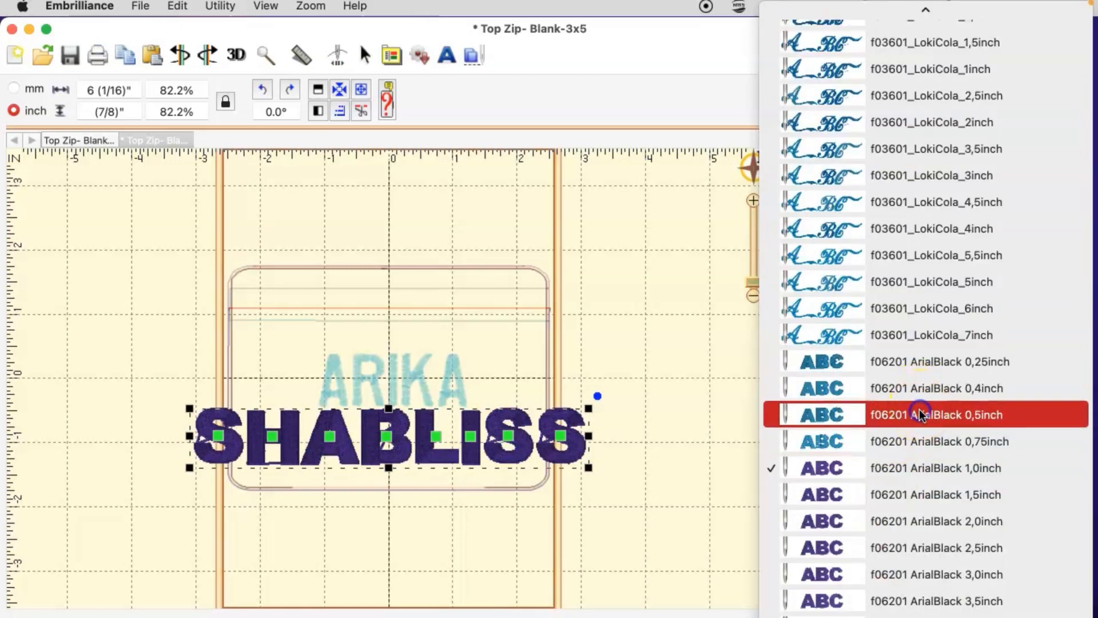
click(919, 409)
click(901, 463)
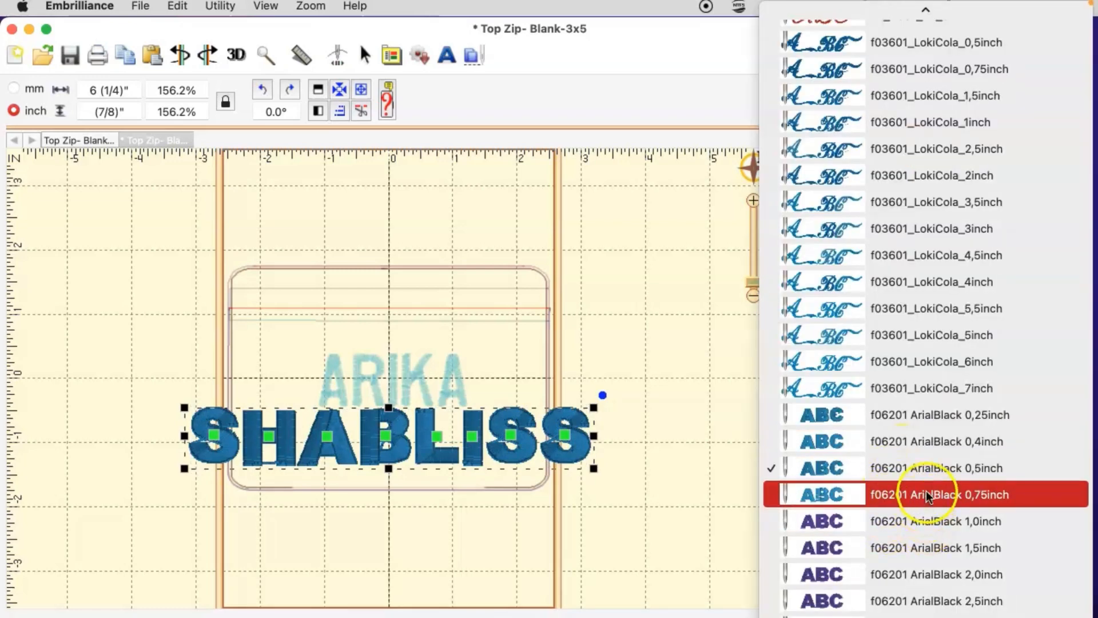
click(932, 421)
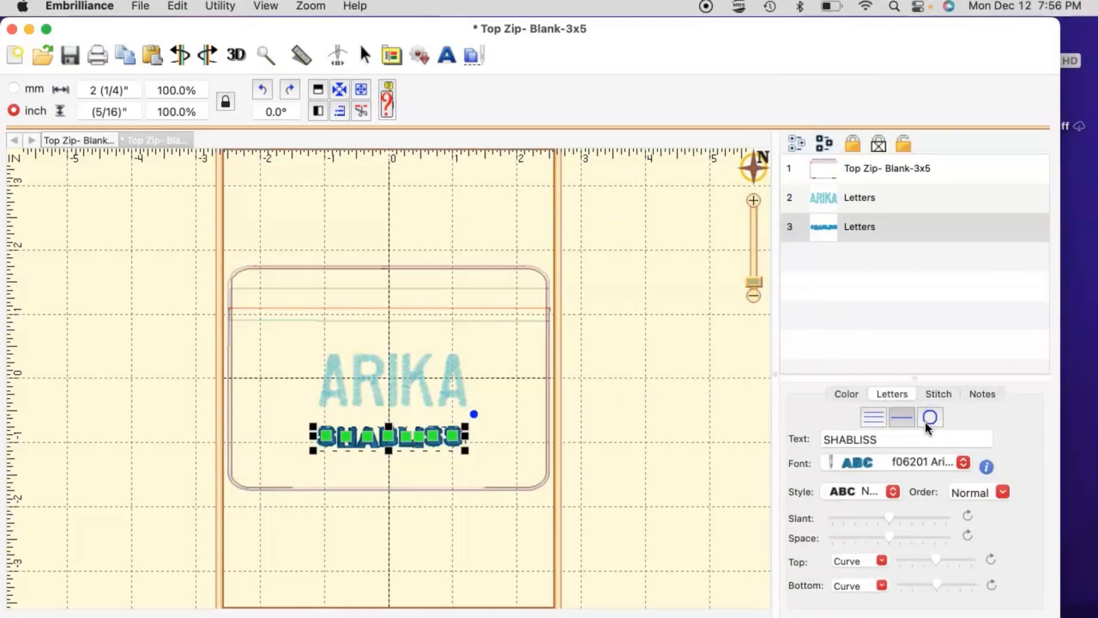
click(924, 458)
click(925, 488)
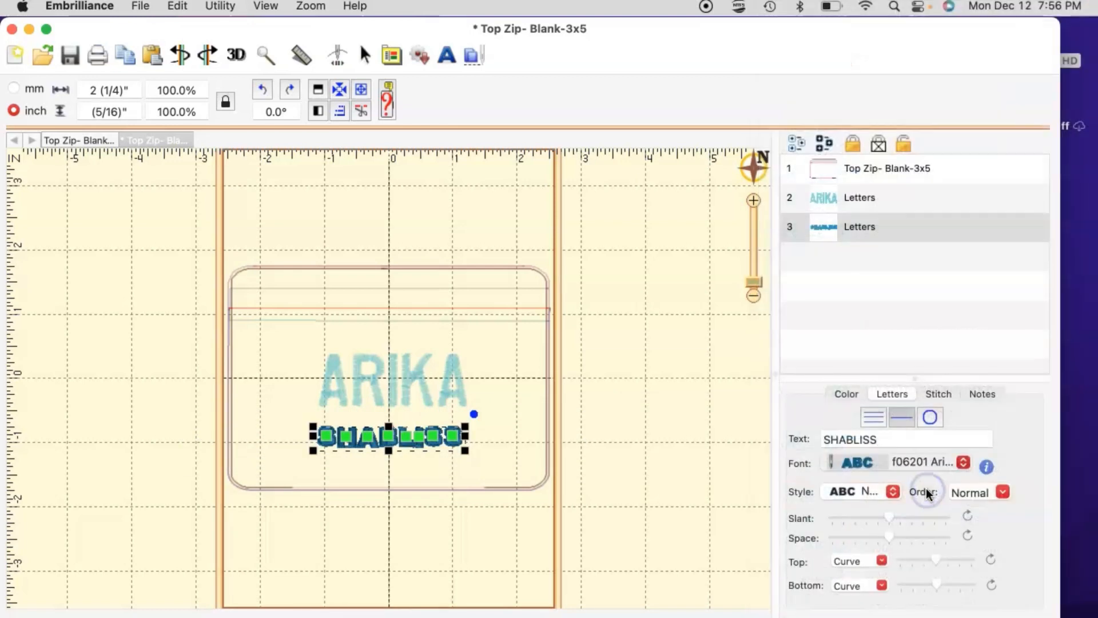
Step: Nudge the surname lettering slightly up and right beneath the first name, then reselect the first name
click(495, 382)
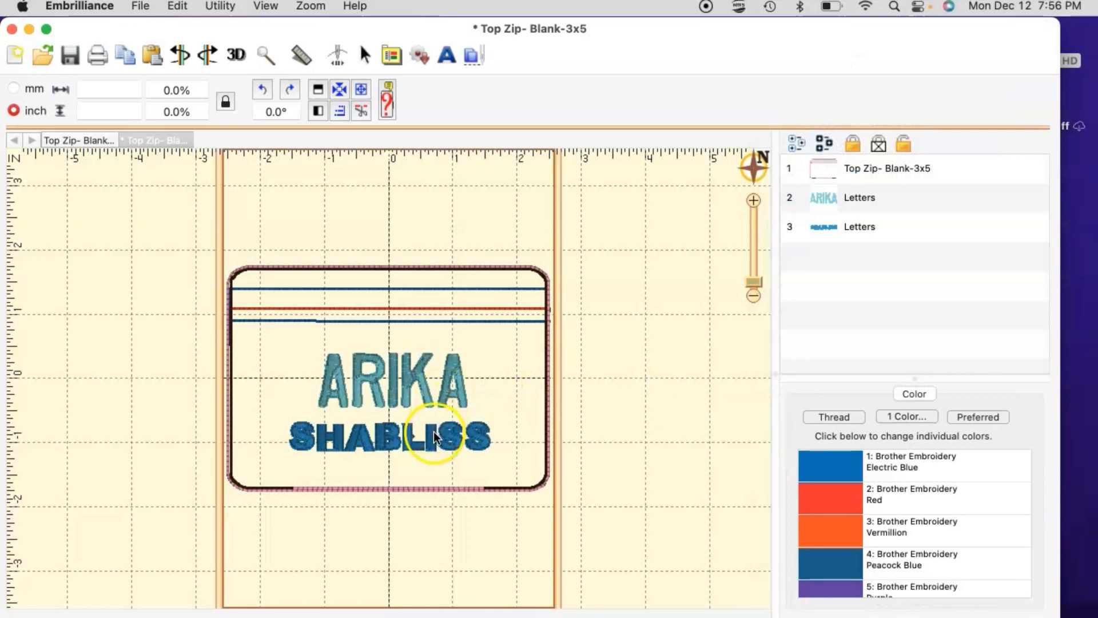
drag(432, 430, 436, 423)
click(537, 367)
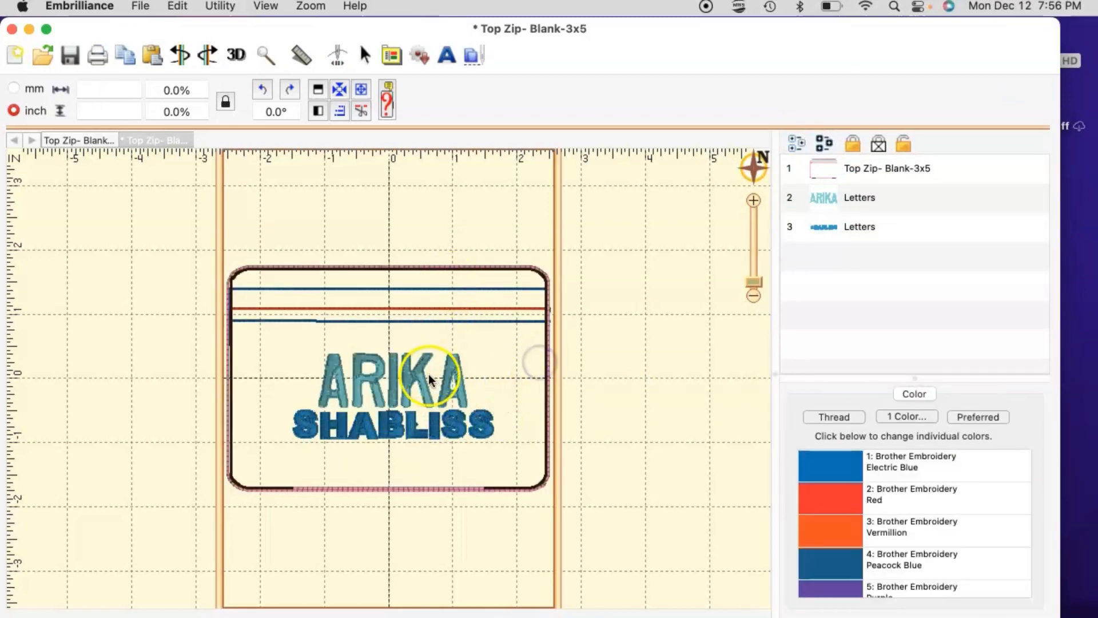
click(407, 369)
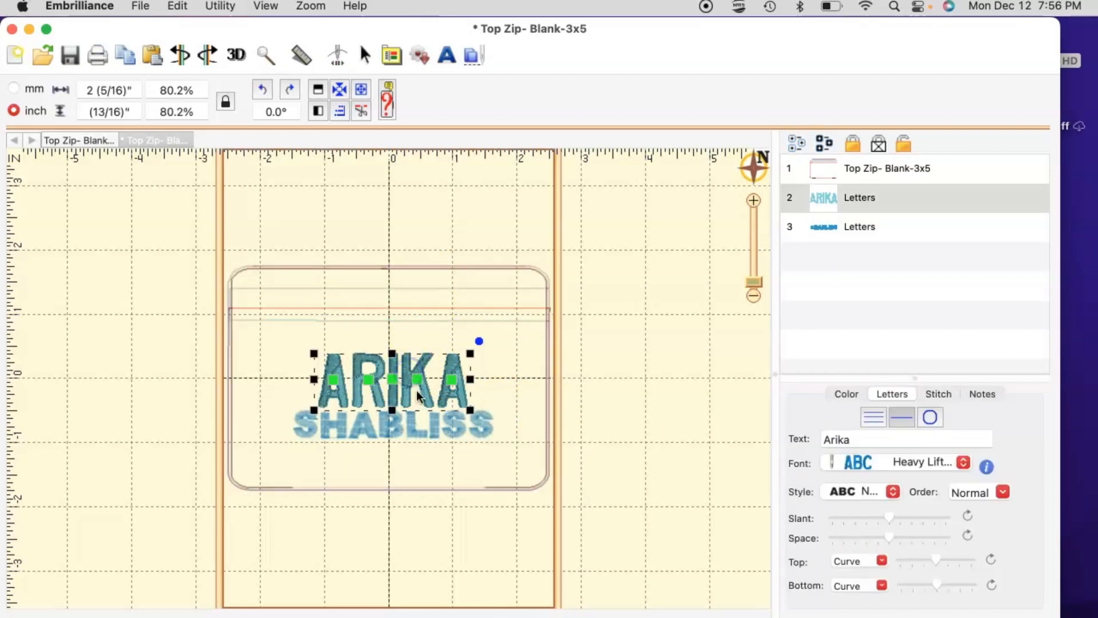
Step: Centre each lettering line horizontally in the hoop, then nudge the surname down two steps
click(340, 89)
click(397, 428)
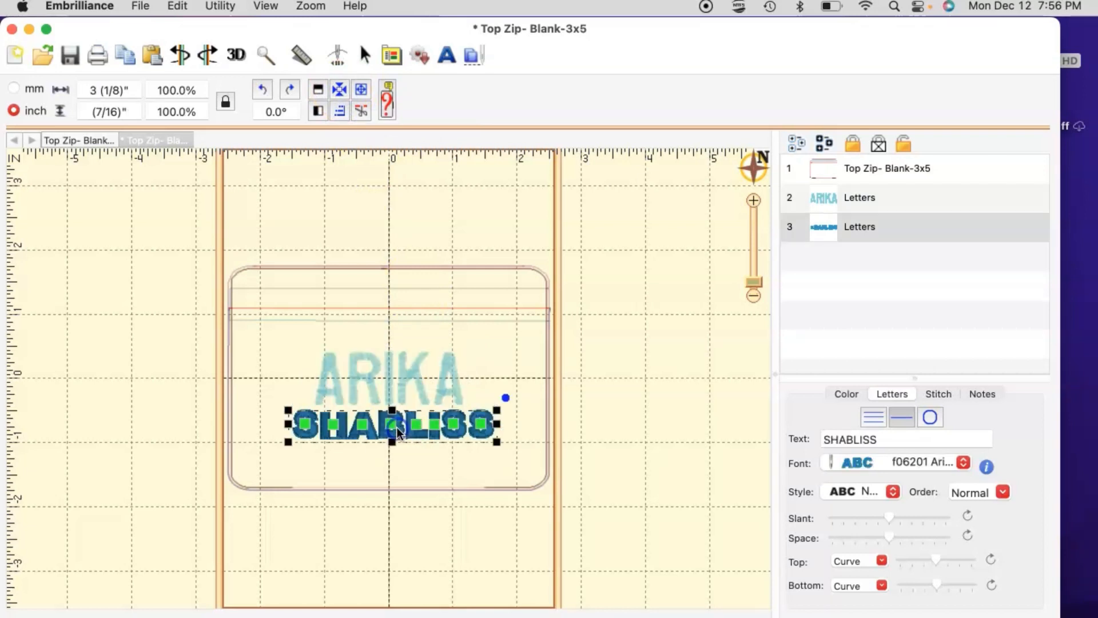
click(339, 89)
key(Down)
key(Down)
key(Down)
key(Down)
key(Down)
key(Down)
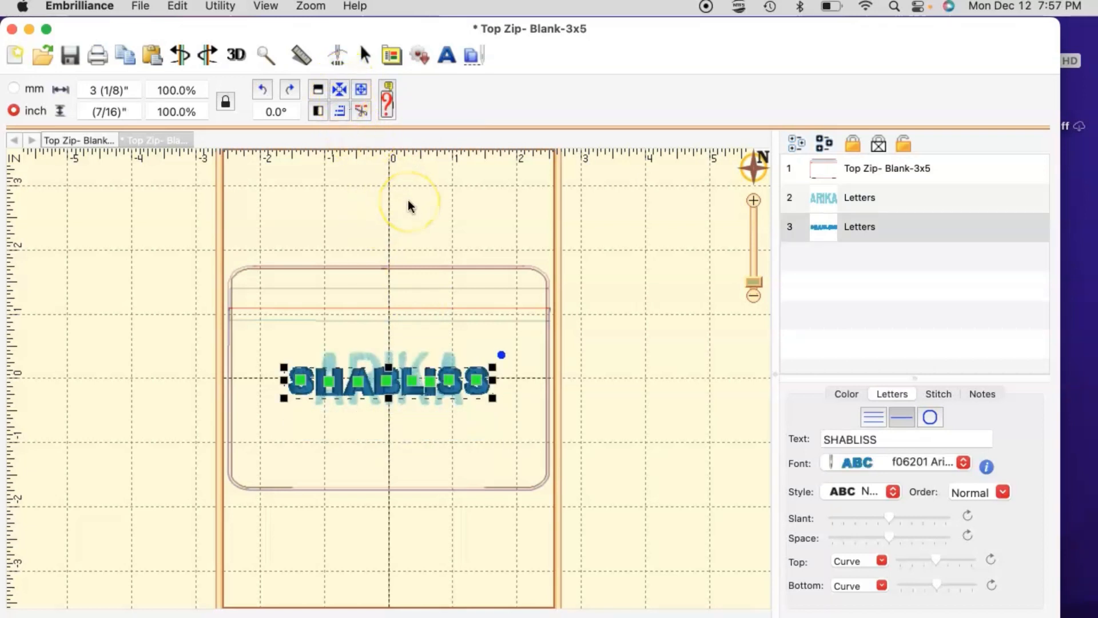
key(Down)
key(Down)
key(Down)
key(Down)
key(Down)
key(Down)
key(Down)
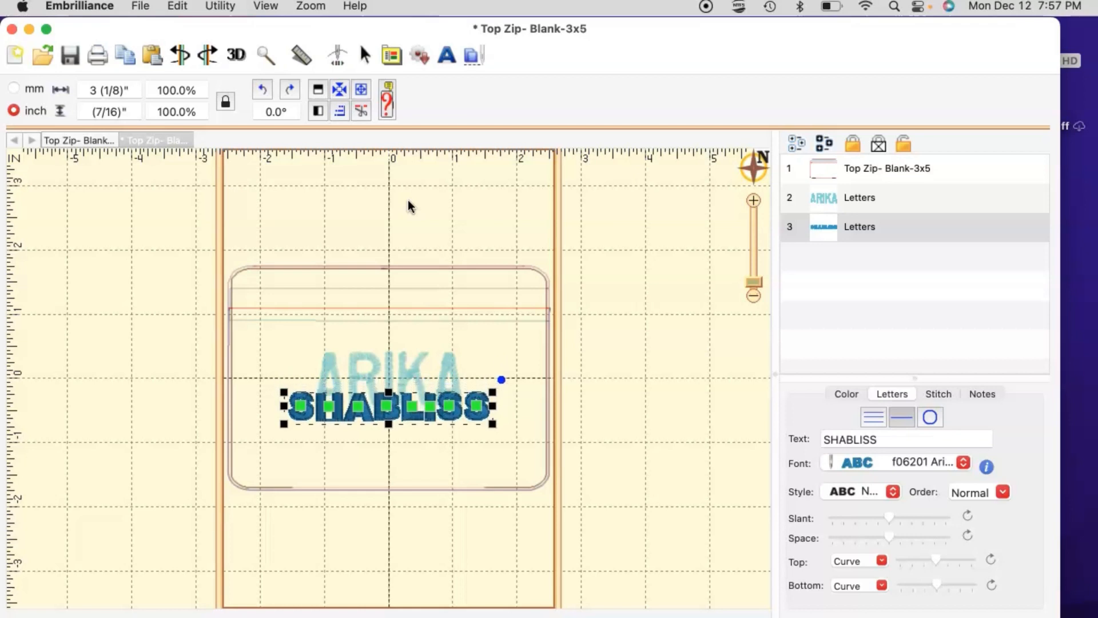
Step: Select both Letters layers, centre them as one block in the hoop, then deselect
click(548, 384)
click(576, 460)
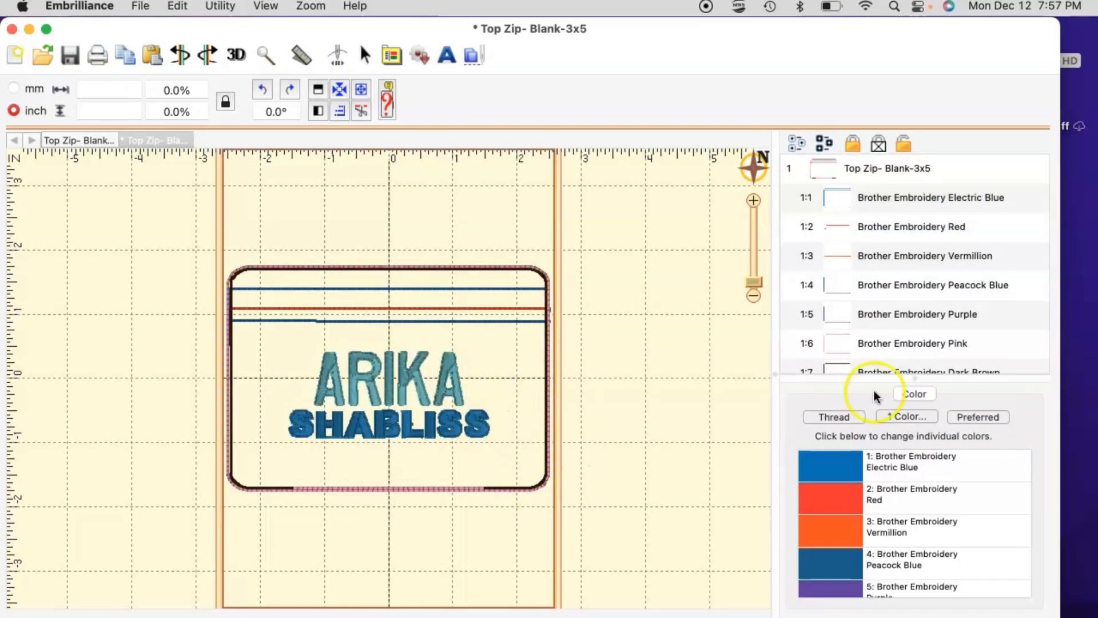
scroll(852, 307, down, 3)
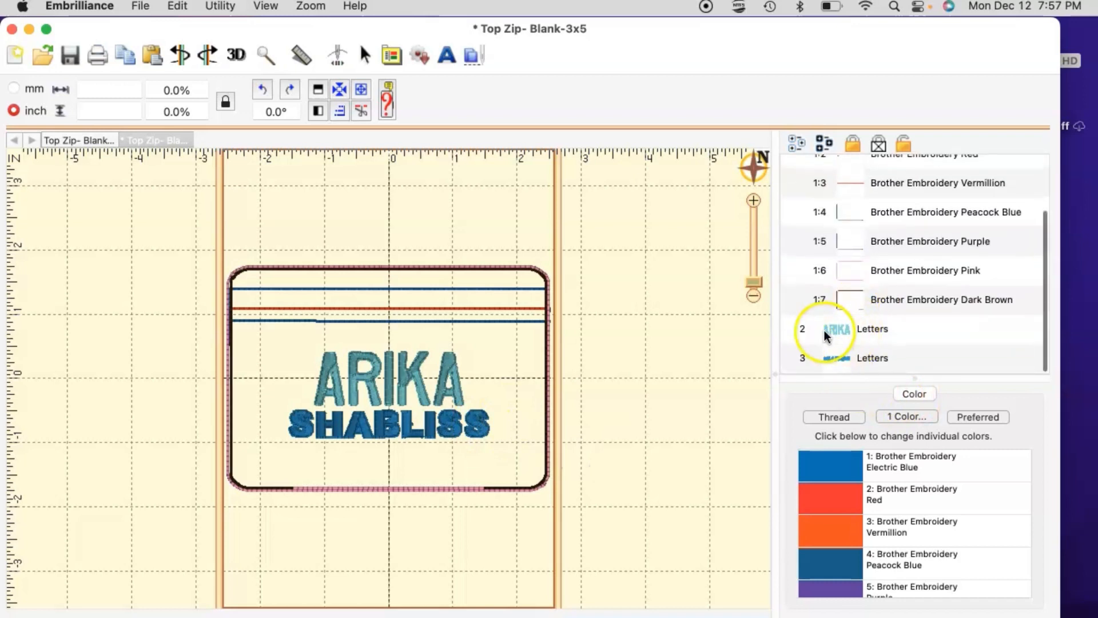
click(835, 330)
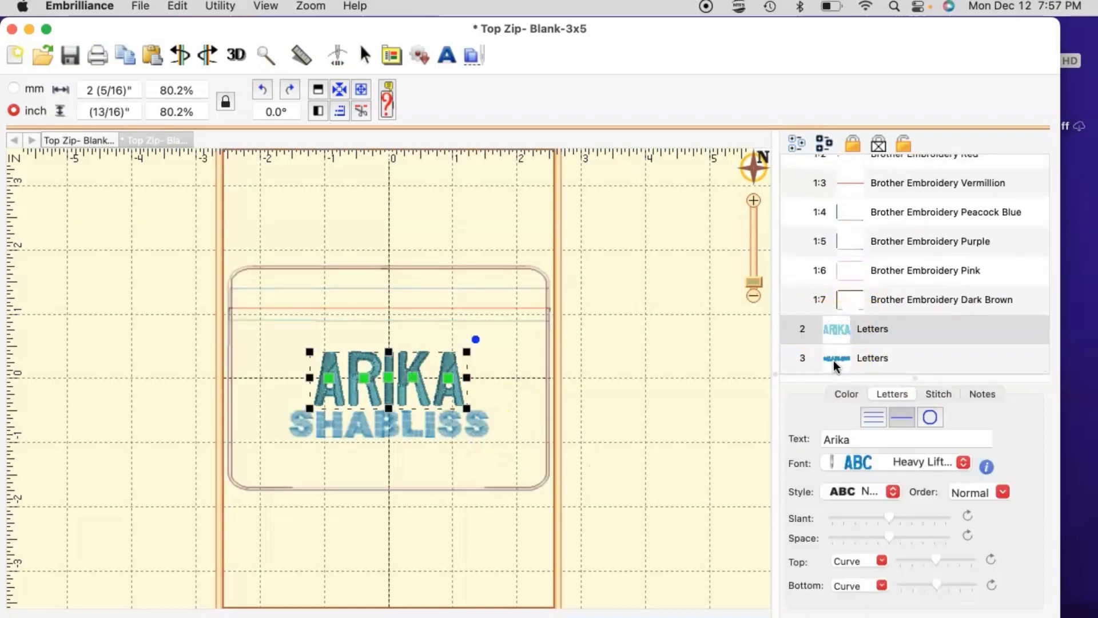
shift+click(832, 359)
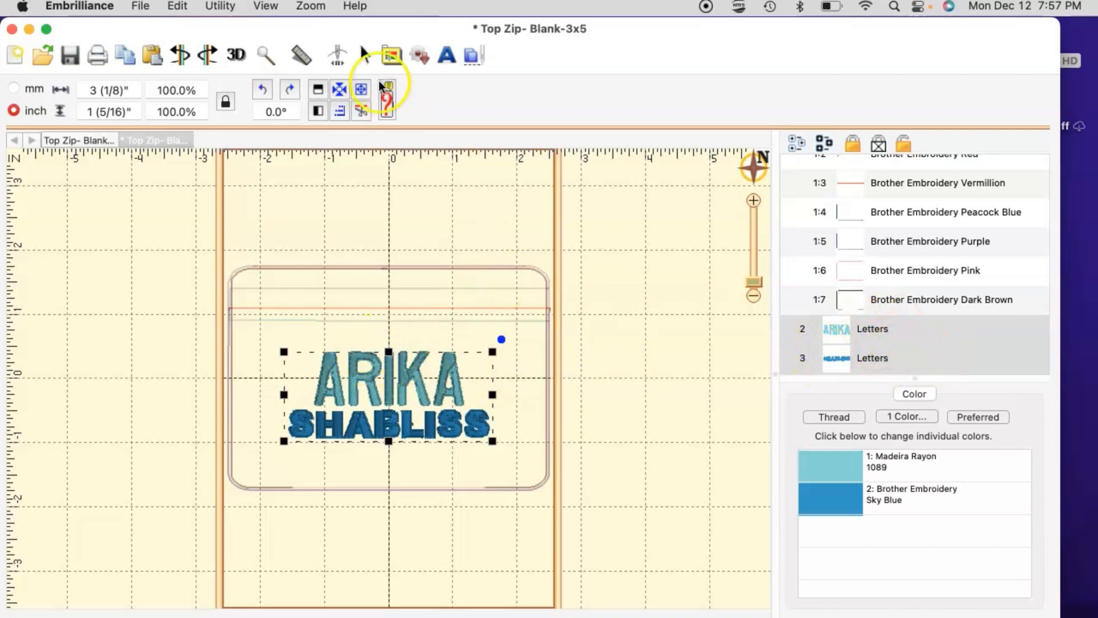
click(338, 88)
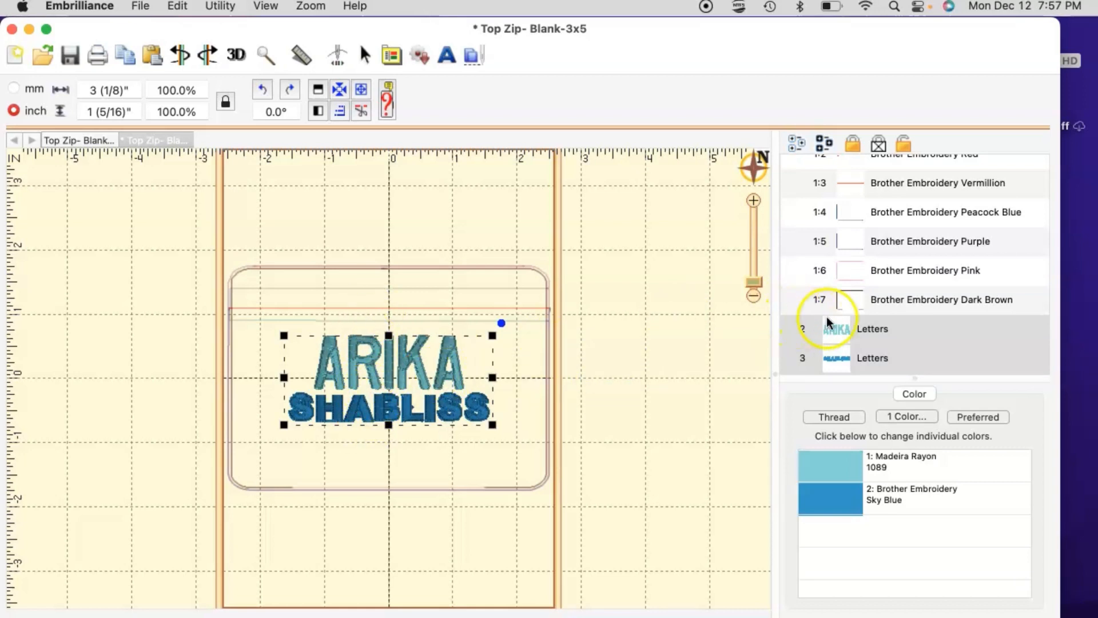
click(568, 342)
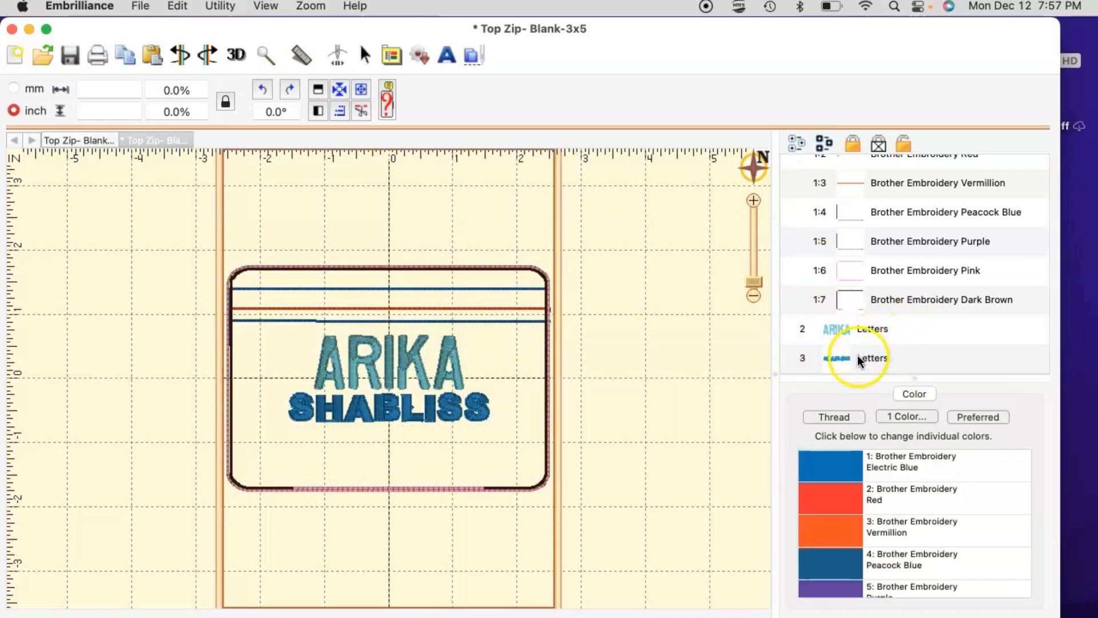
Step: Select the bag blank and both lettering layers and rotate them together 90° clockwise to -90.0°
scroll(856, 320, up, 5)
click(811, 177)
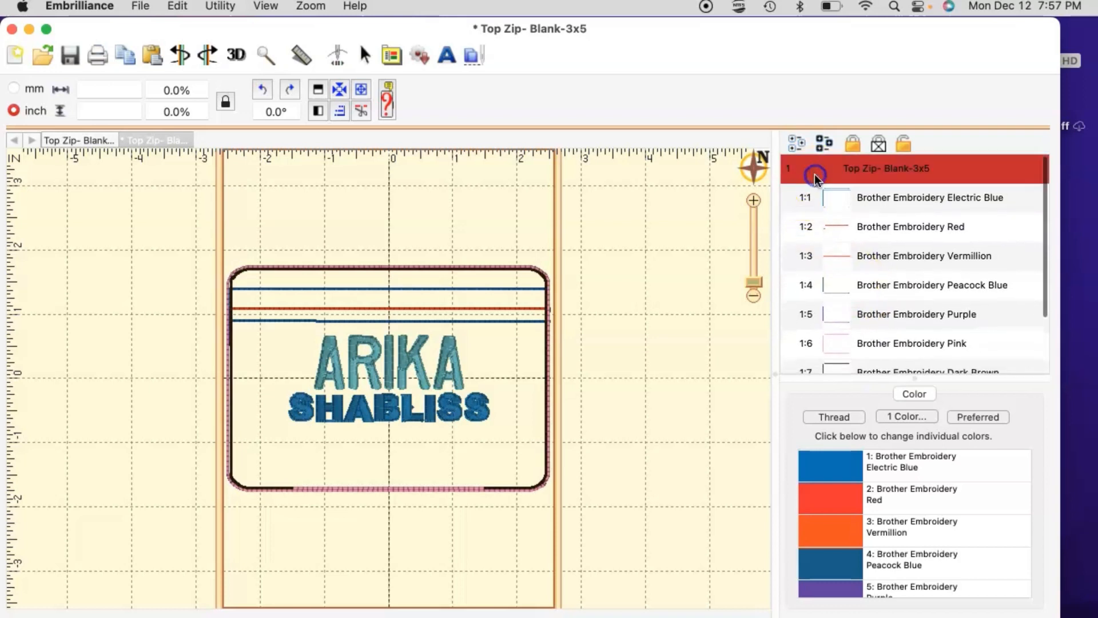
scroll(831, 286, down, 3)
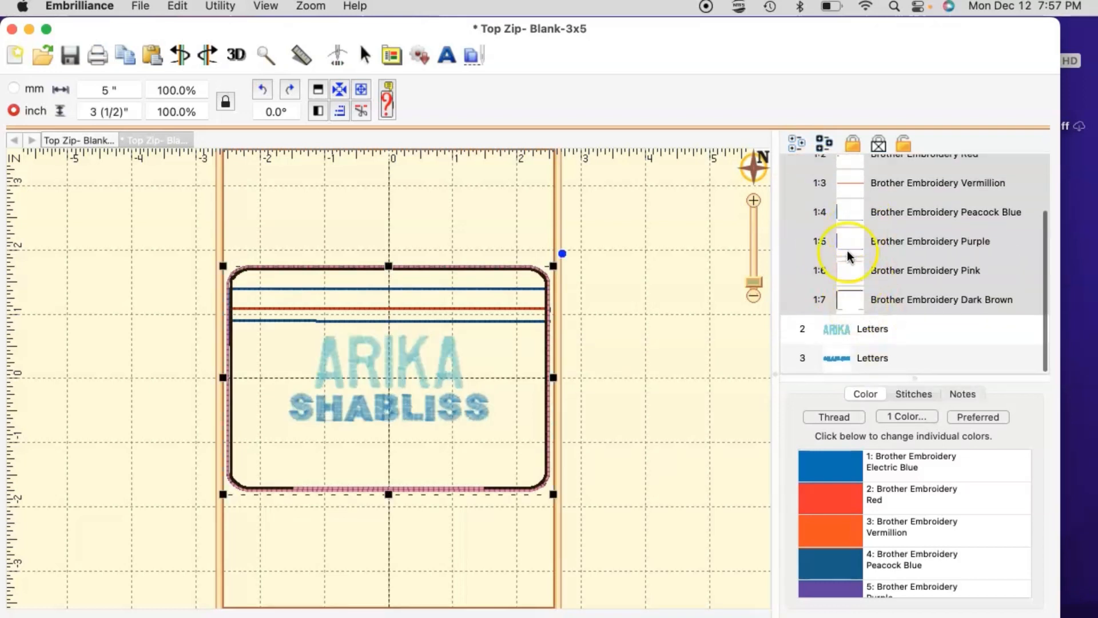
shift+click(864, 325)
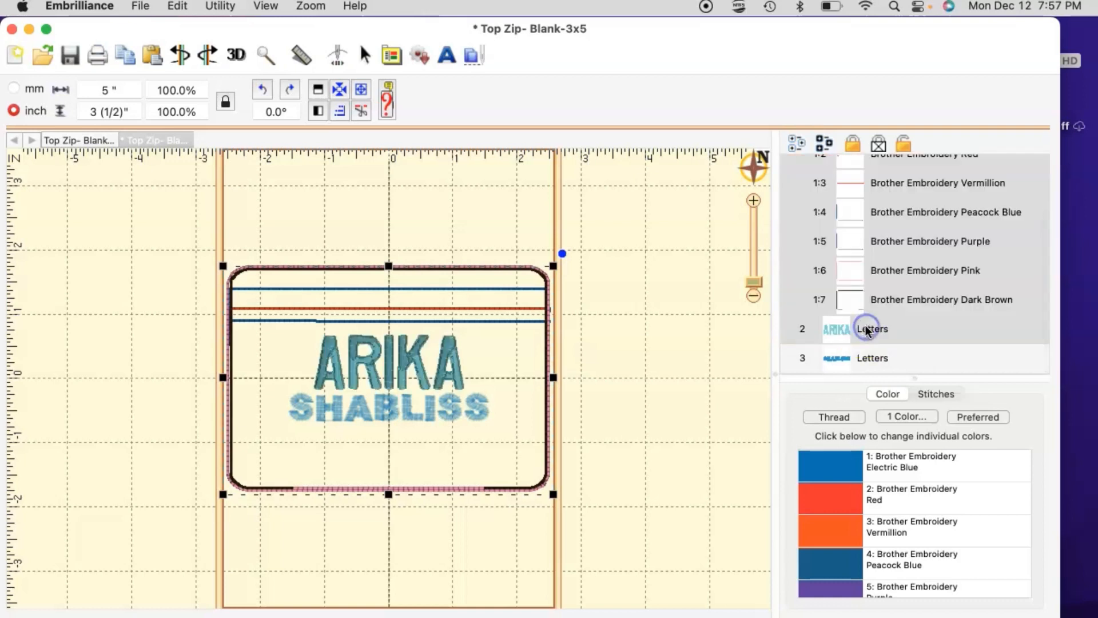
shift+click(842, 362)
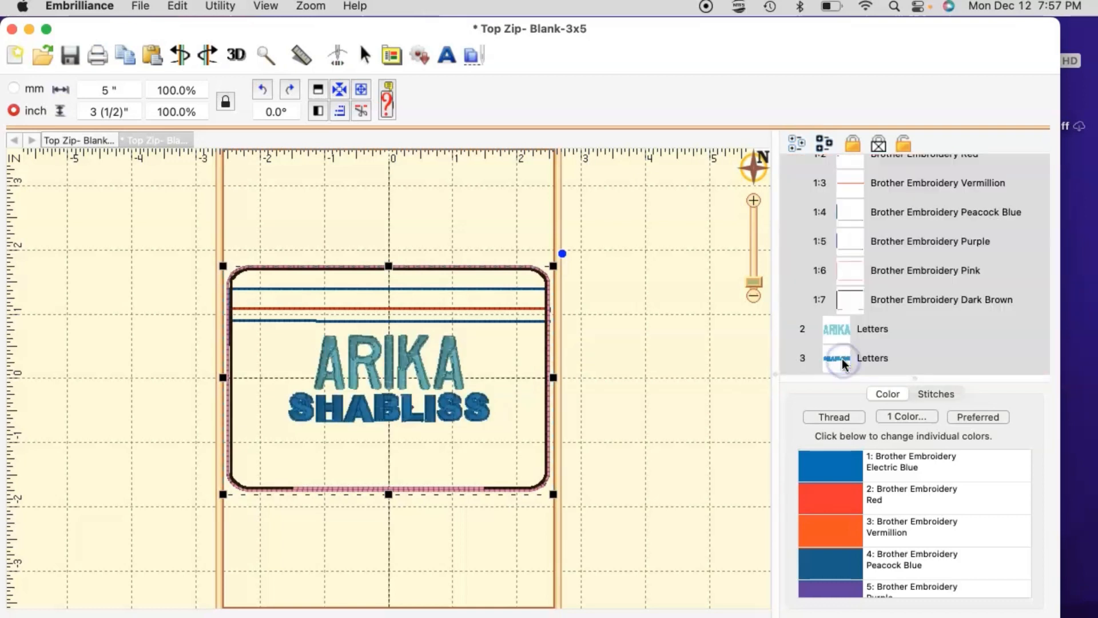
click(288, 90)
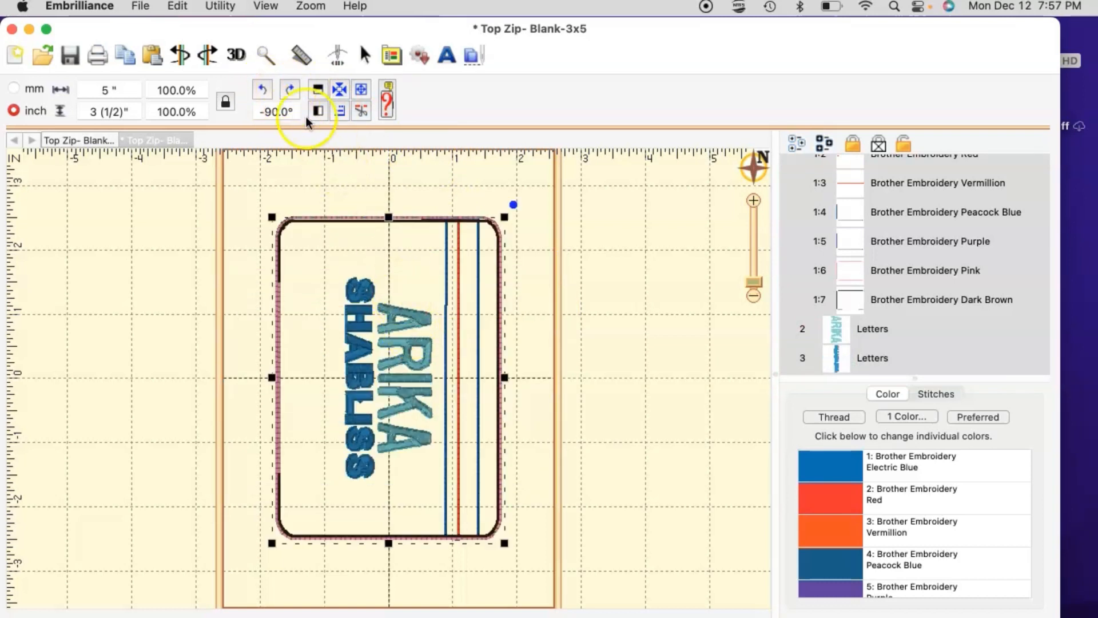
click(263, 90)
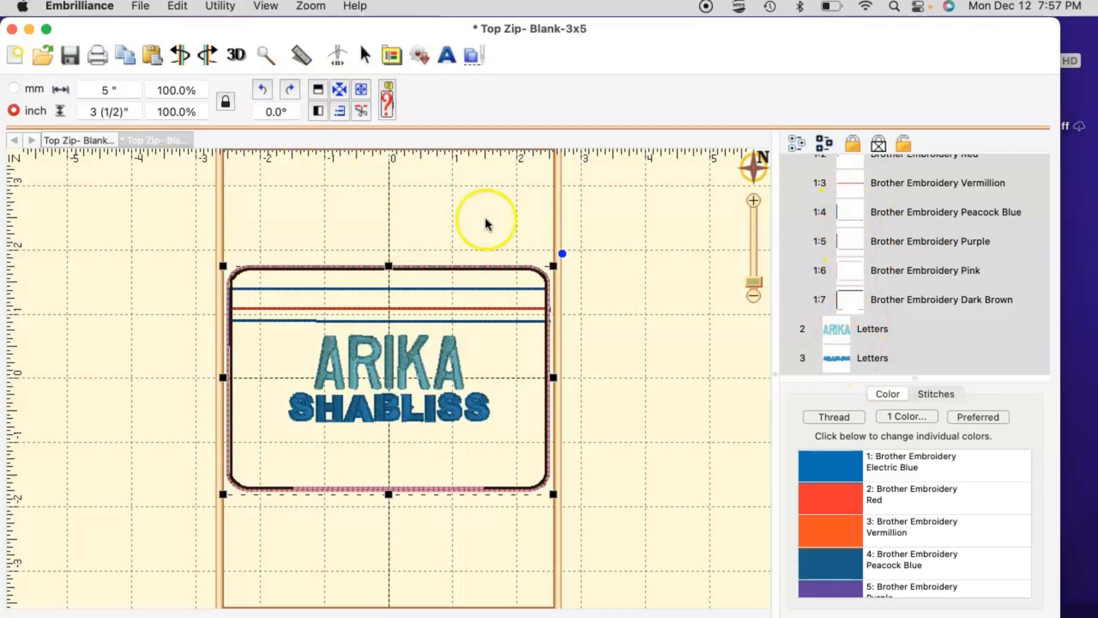
click(290, 90)
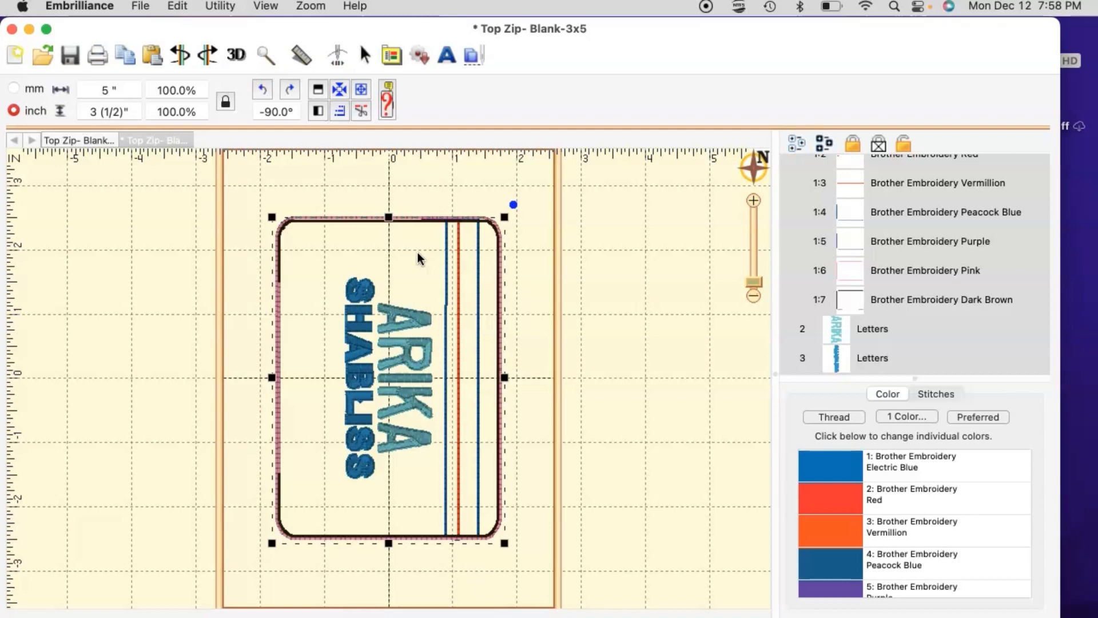
click(119, 53)
Step: Save the design as the PES stitch file PURSE1.PES on the KINGSTON drive
click(142, 5)
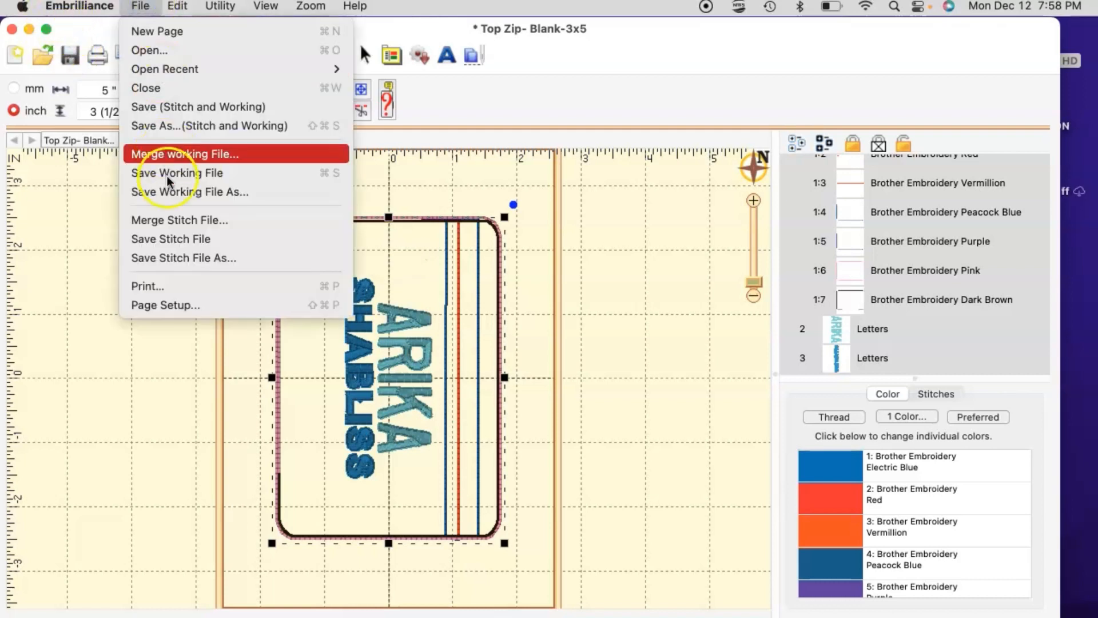
click(172, 258)
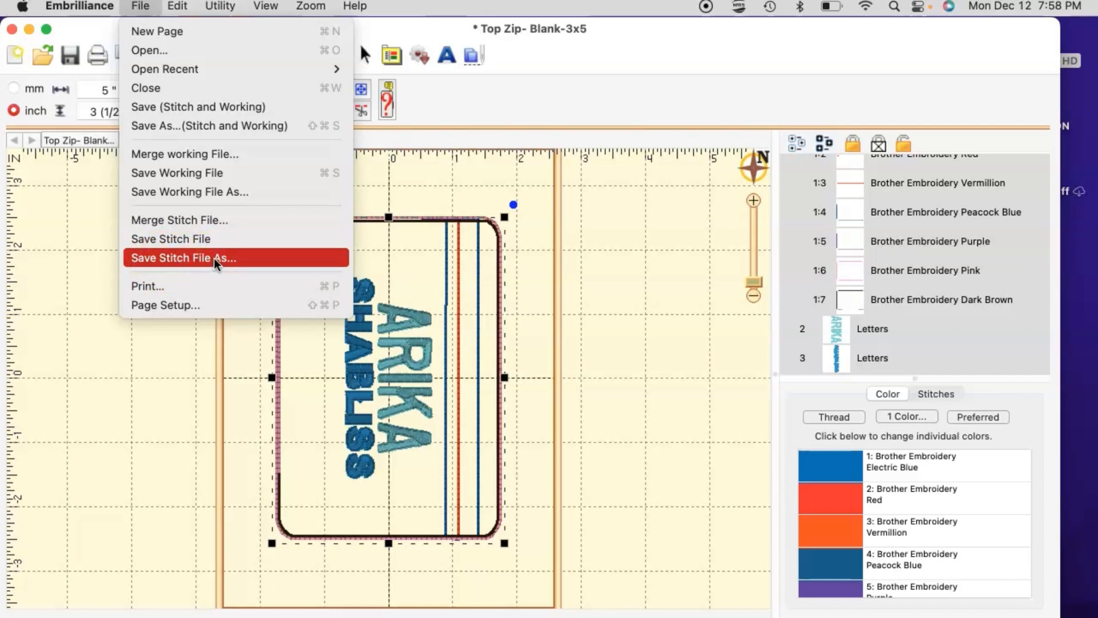
click(207, 198)
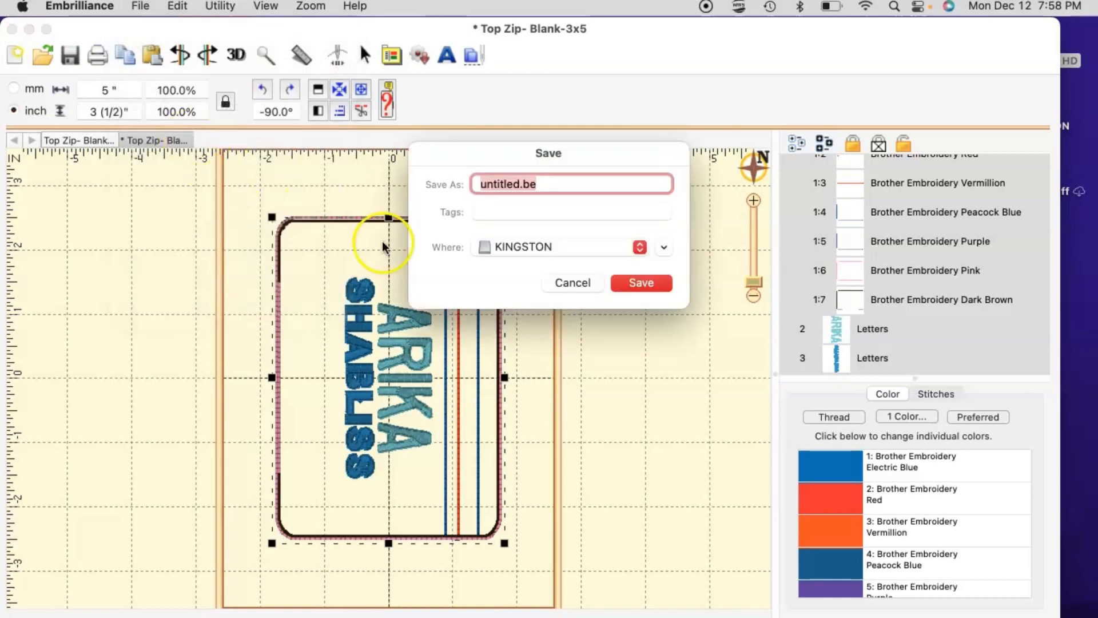
click(574, 283)
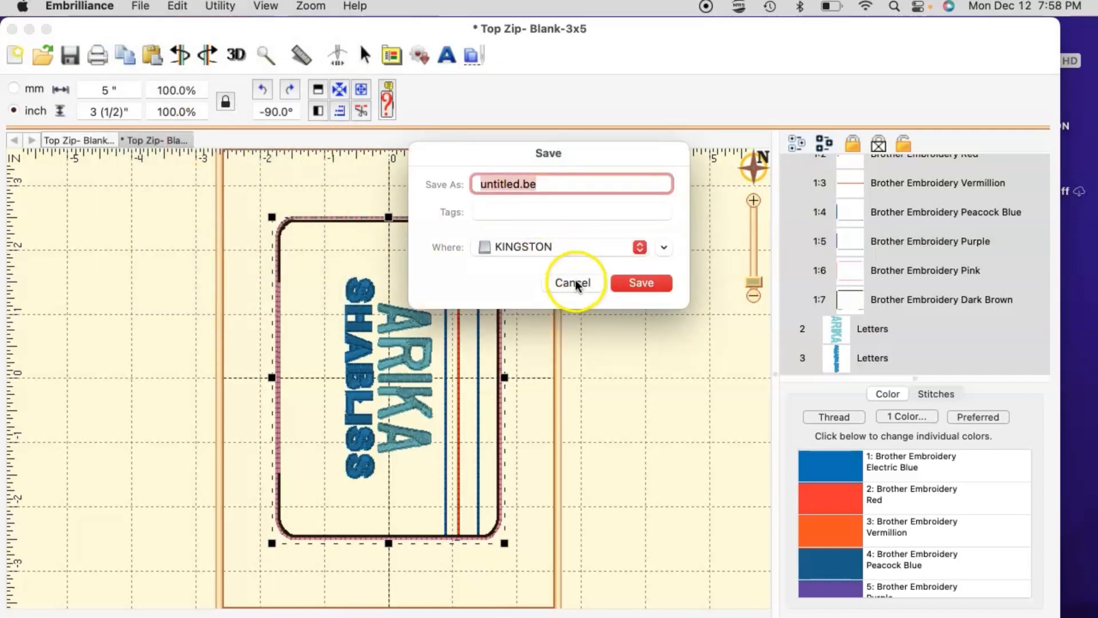
click(141, 6)
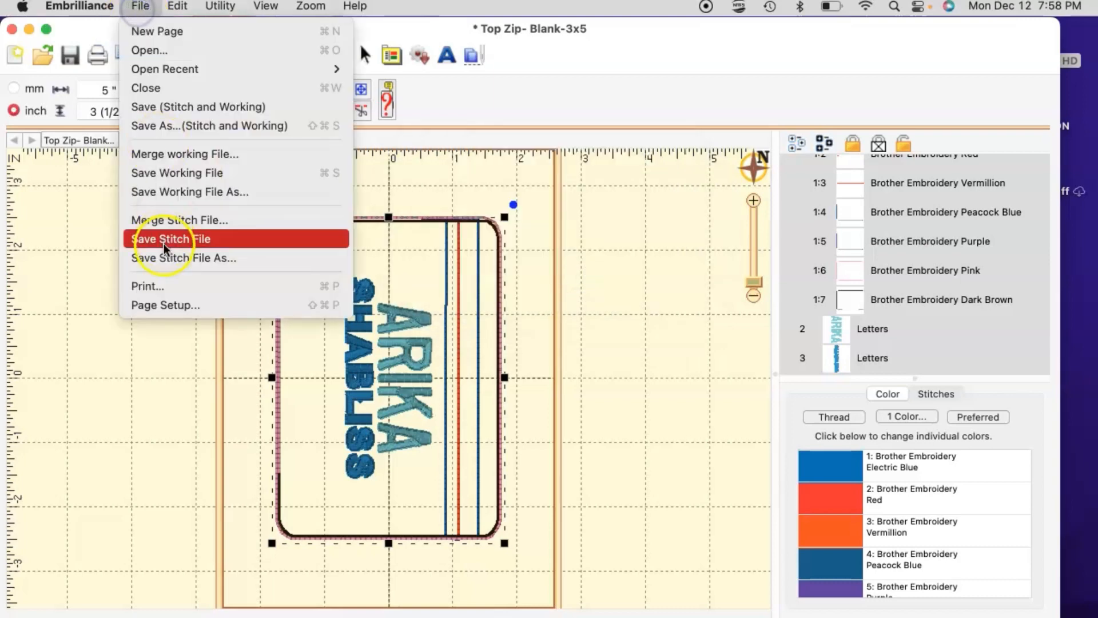
click(217, 259)
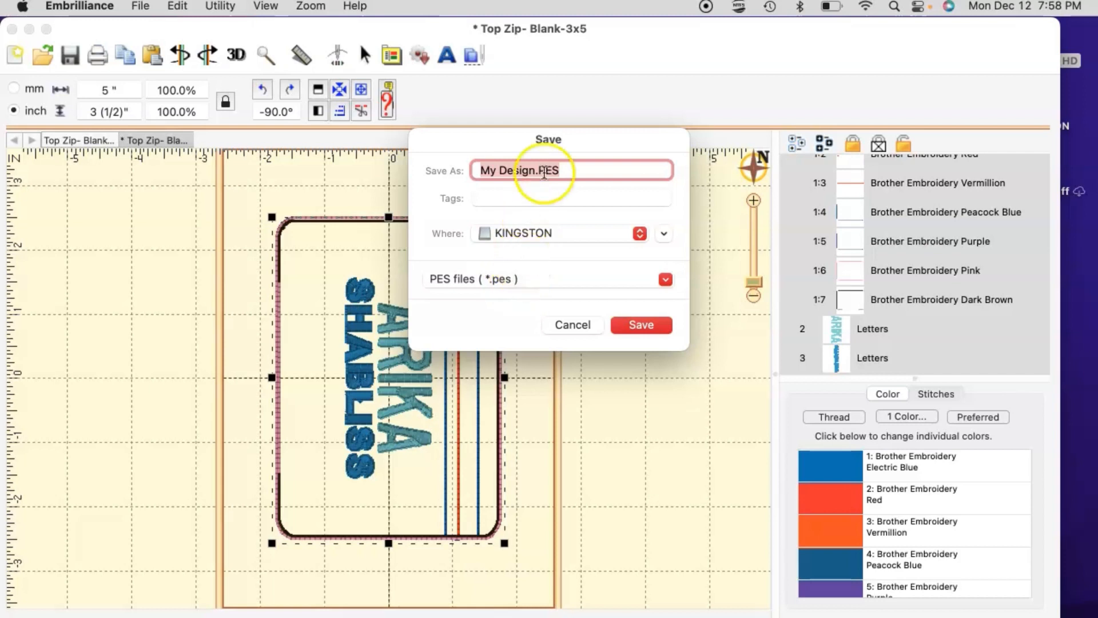
drag(536, 169, 453, 167)
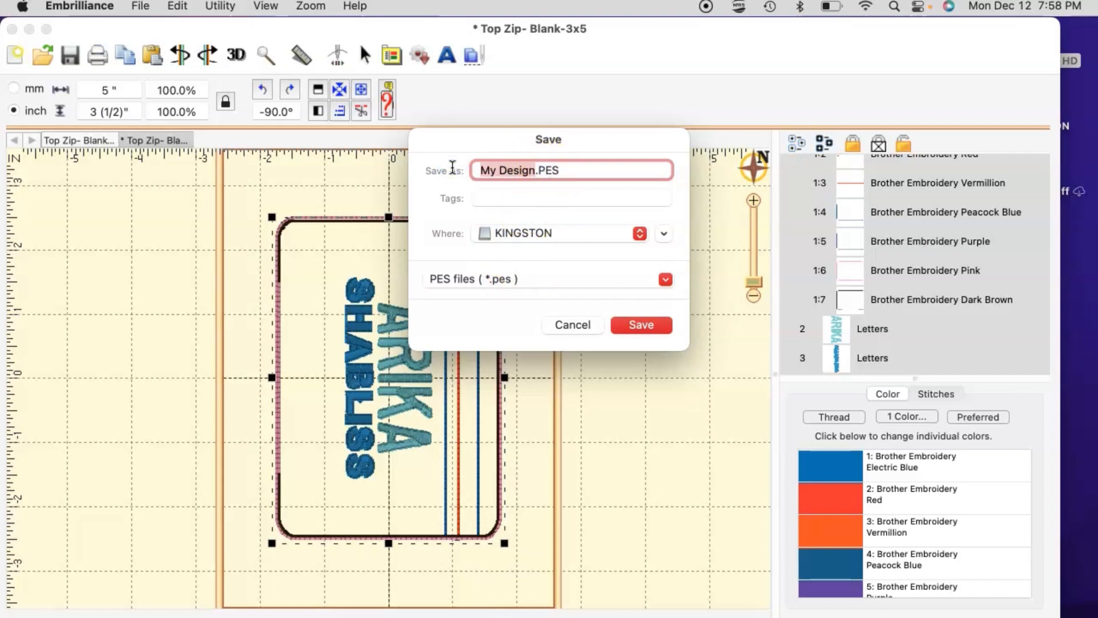
text(PUR)
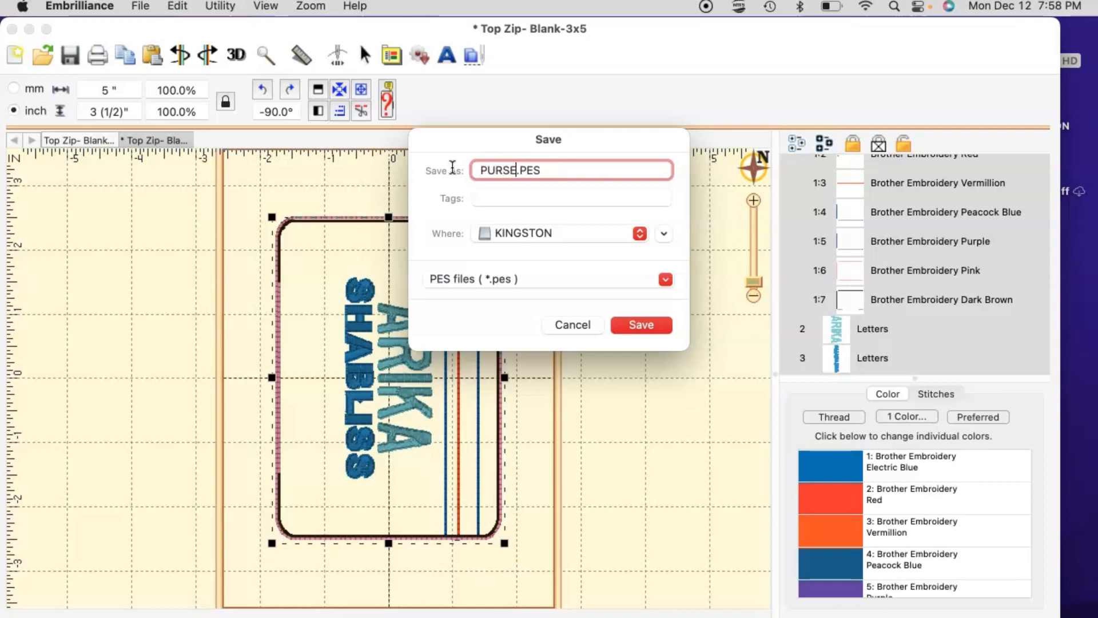
text(SE1)
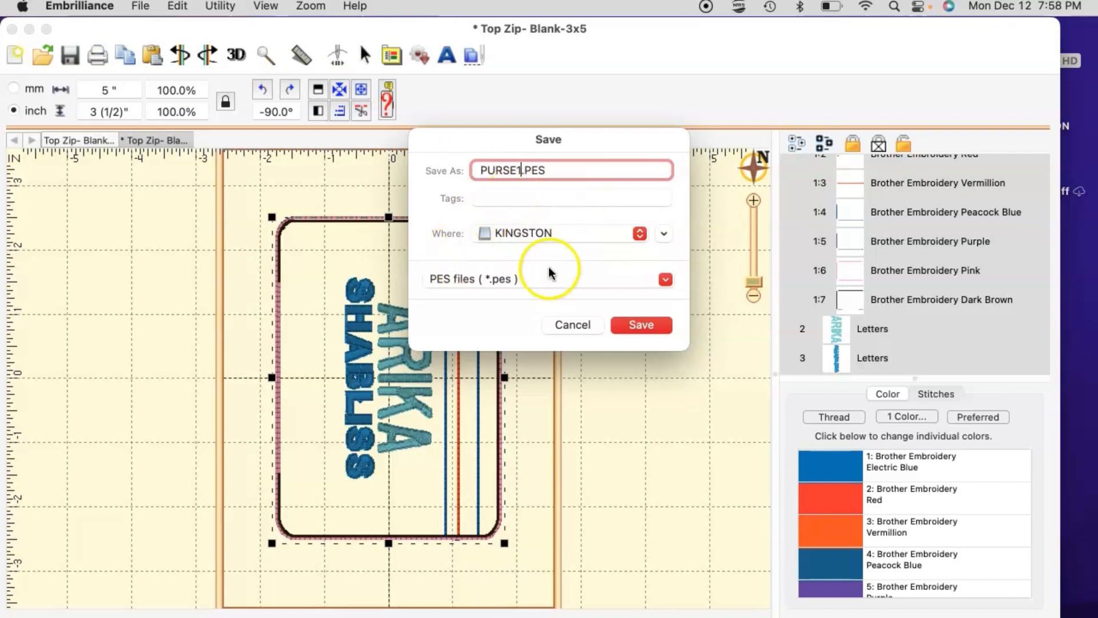
click(636, 326)
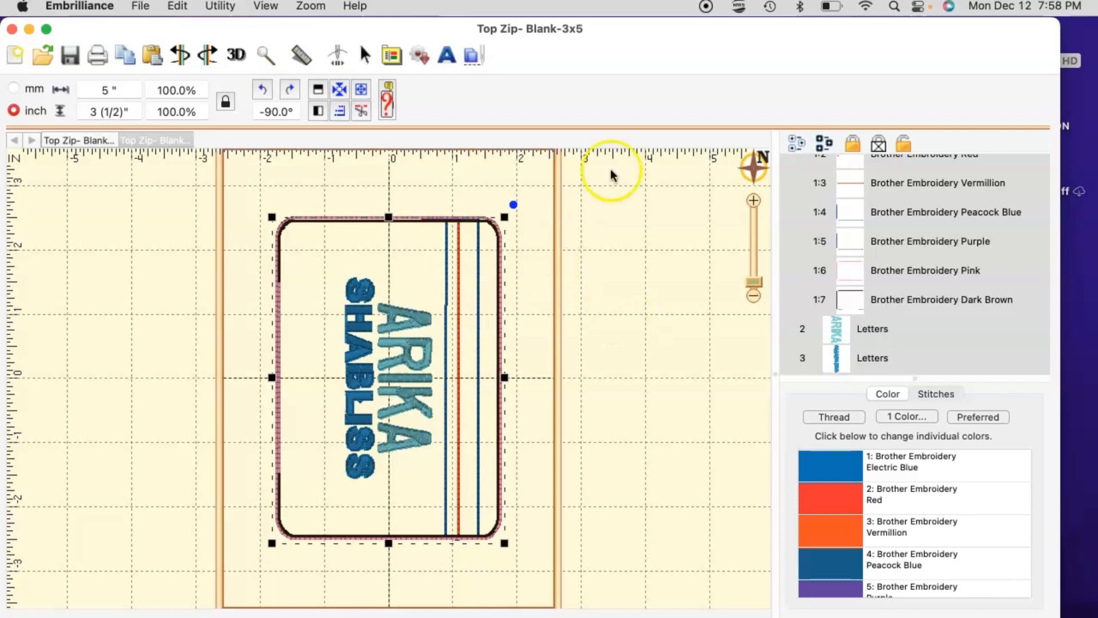
Step: Move Embrilliance aside and open the KINGSTON drive to browse its files
drag(666, 36, 594, 38)
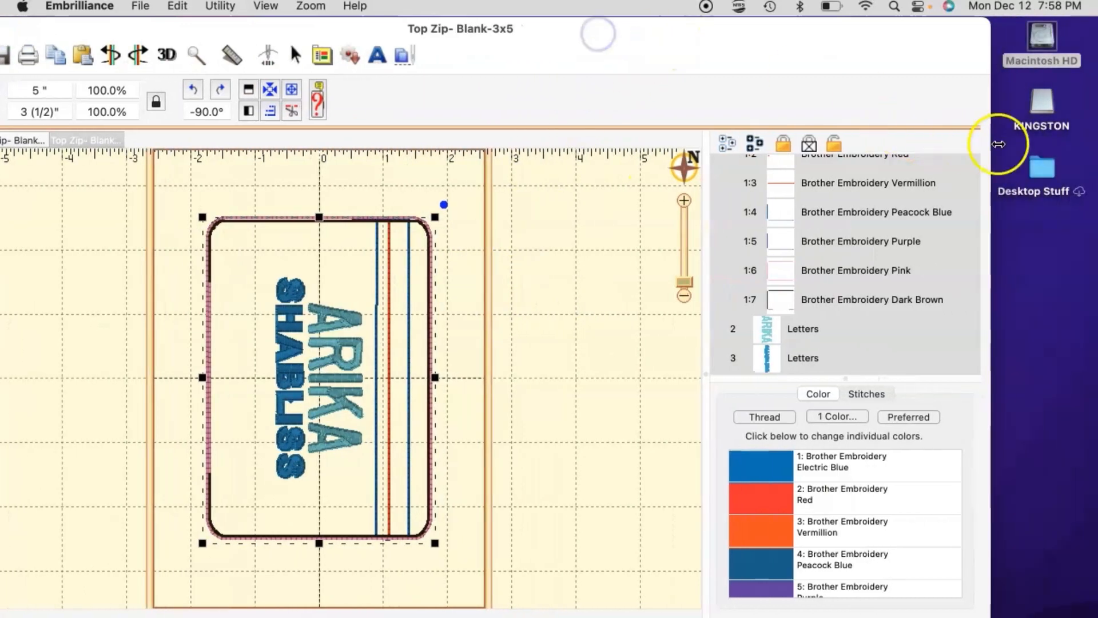
click(1042, 100)
double_click(1042, 100)
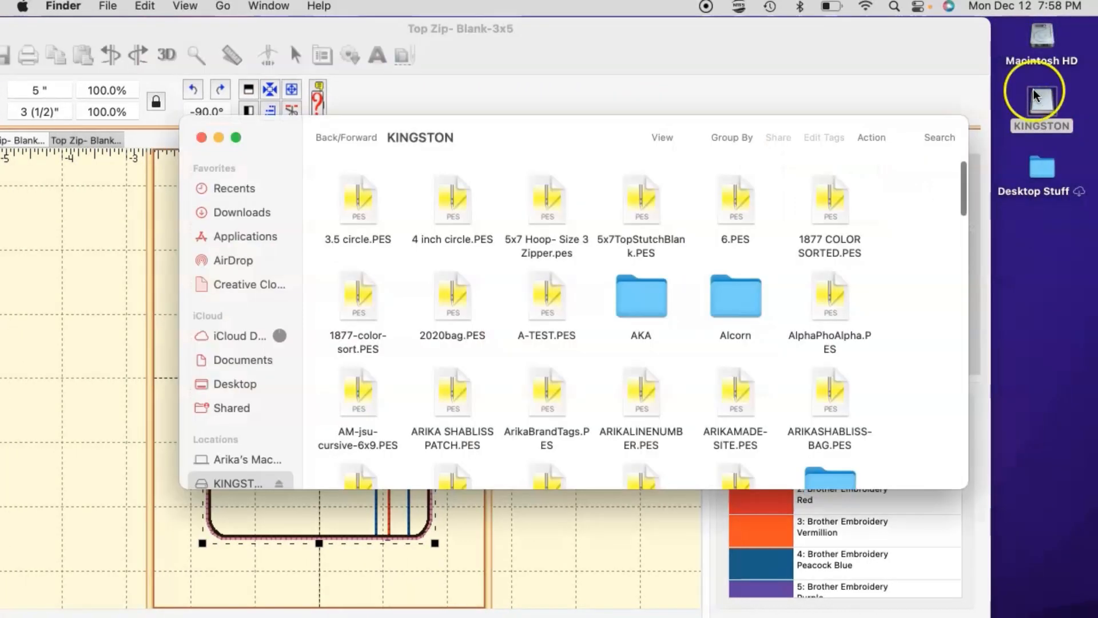
click(691, 220)
scroll(746, 301, down, 15)
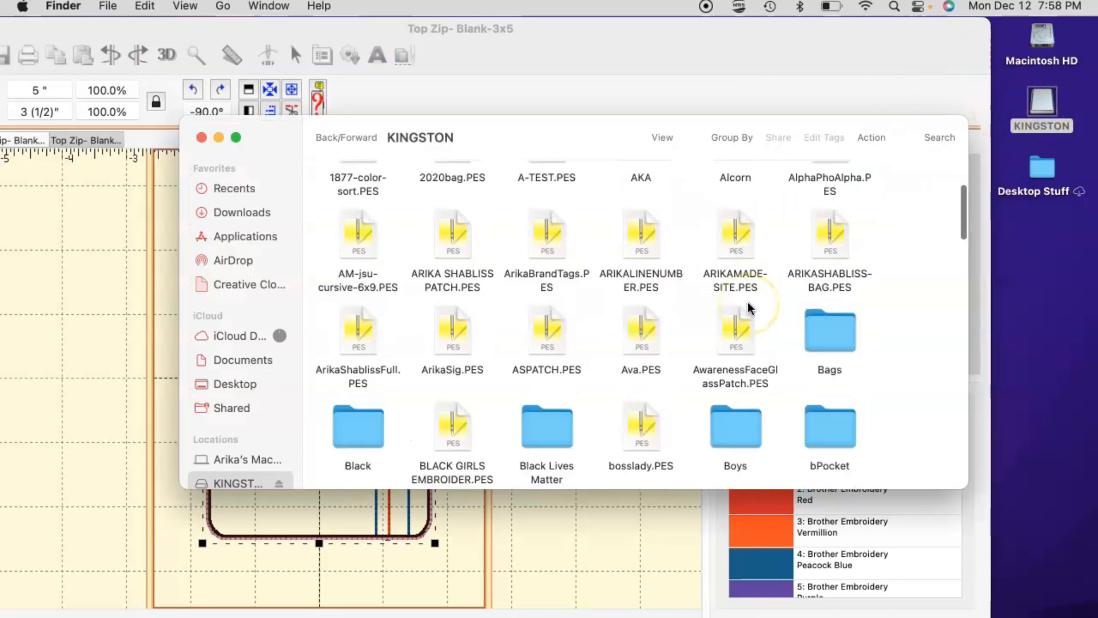
scroll(747, 301, down, 5)
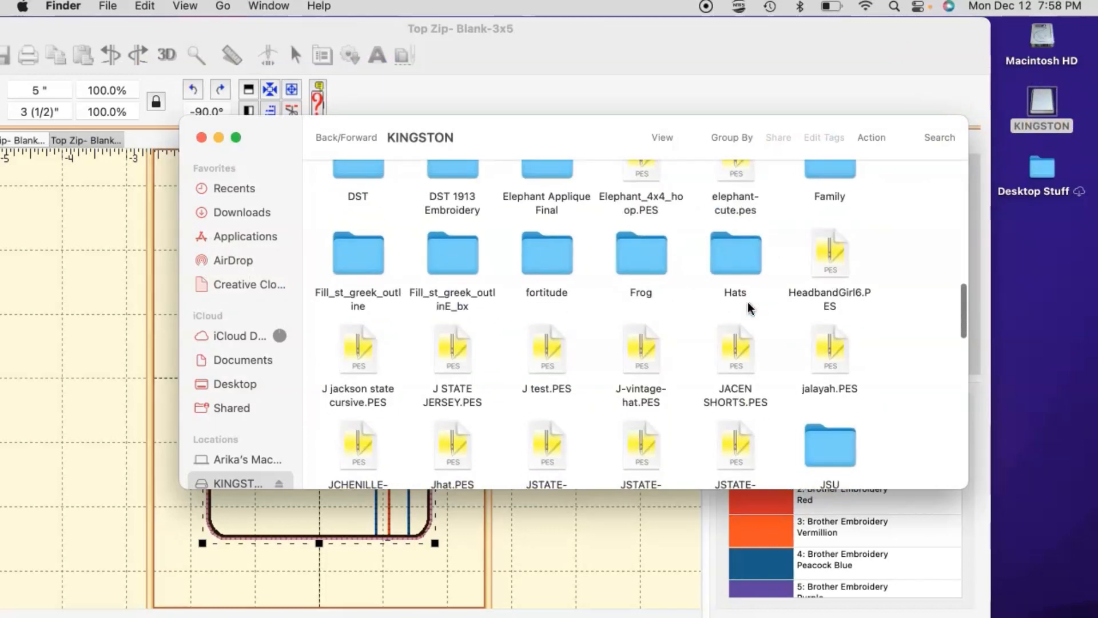
Step: Close the KINGSTON window and minimize the Blank Bag Option folder window
click(701, 326)
scroll(701, 325, down, 15)
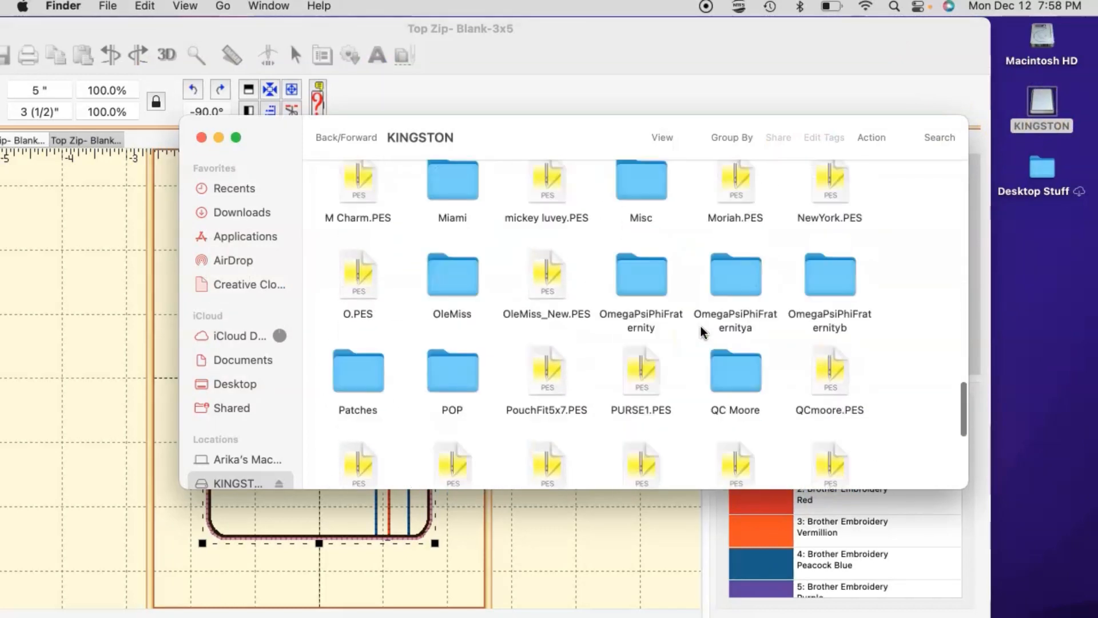
scroll(701, 330, up, 2)
scroll(701, 330, down, 1)
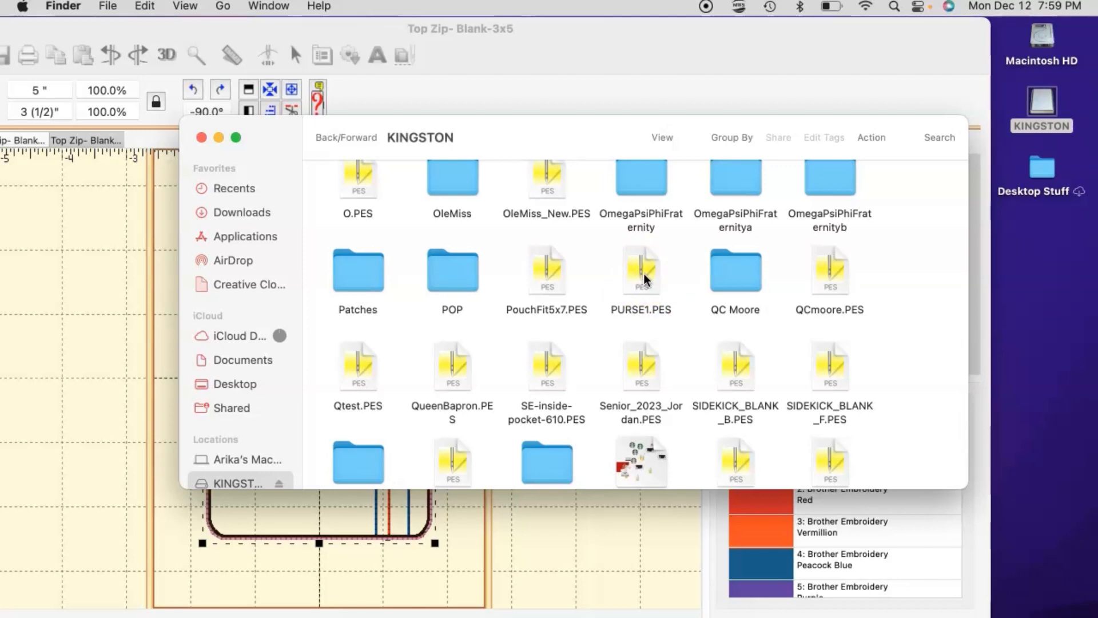
click(200, 138)
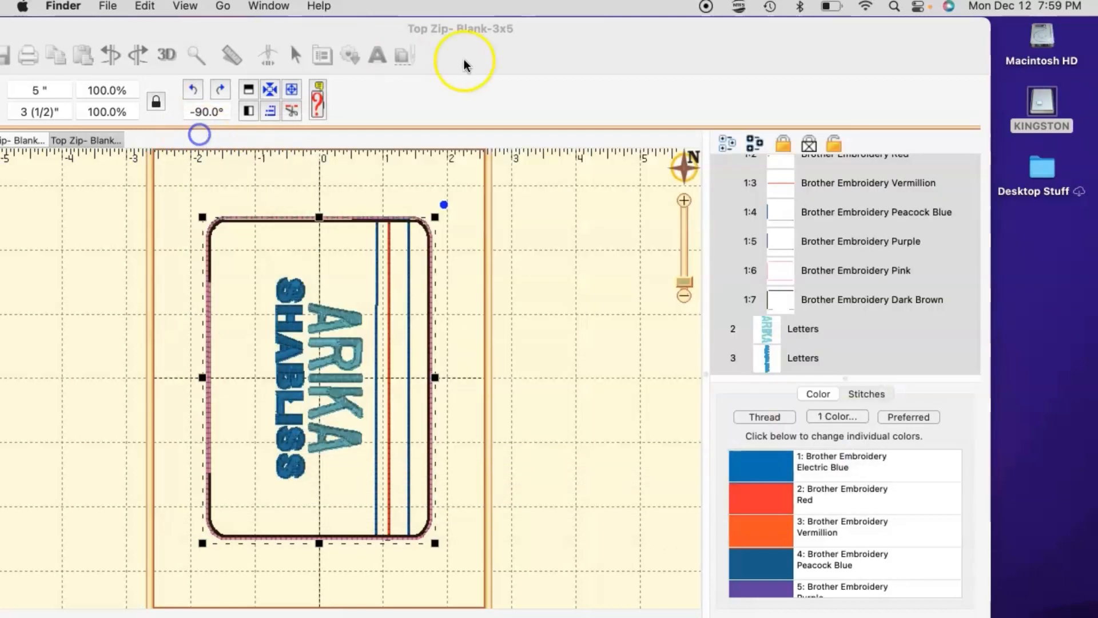
click(193, 112)
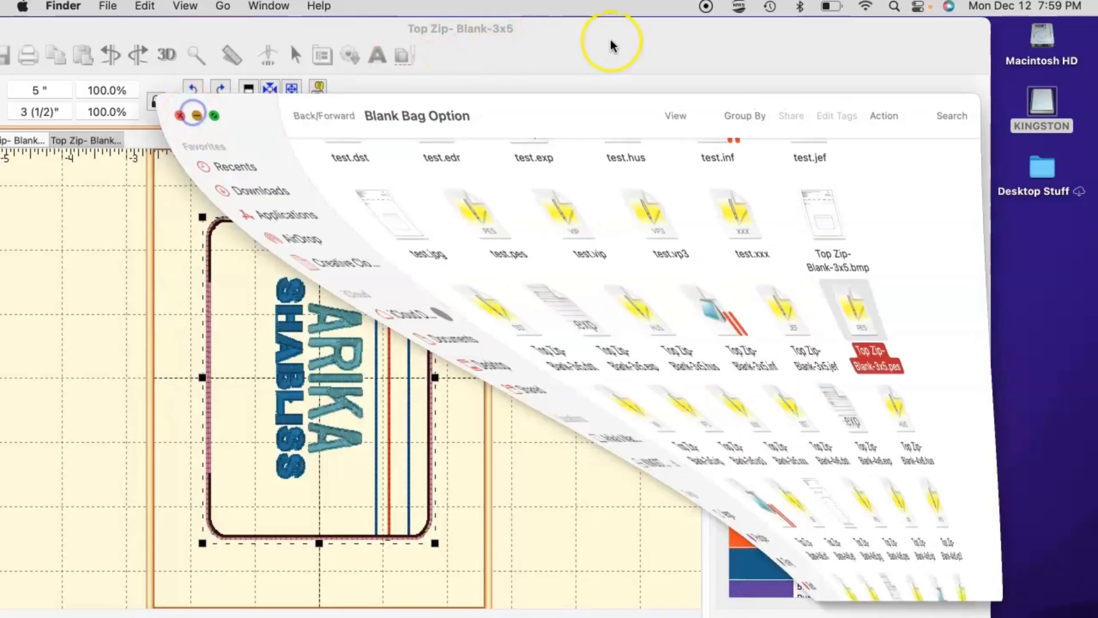
drag(603, 32, 652, 22)
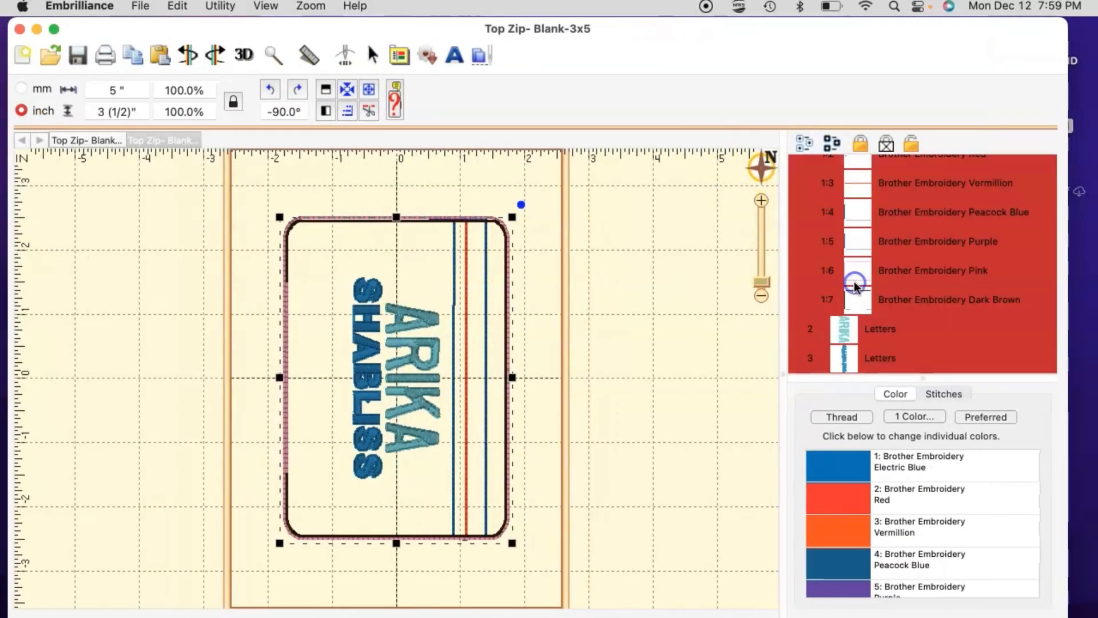
click(936, 347)
click(928, 332)
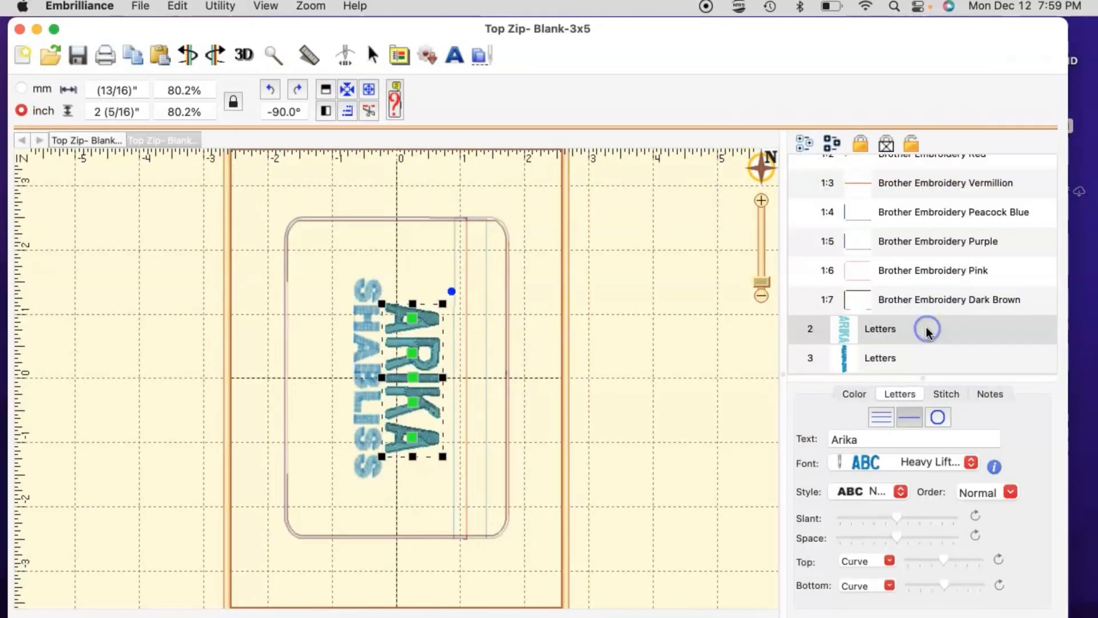
shift+click(890, 358)
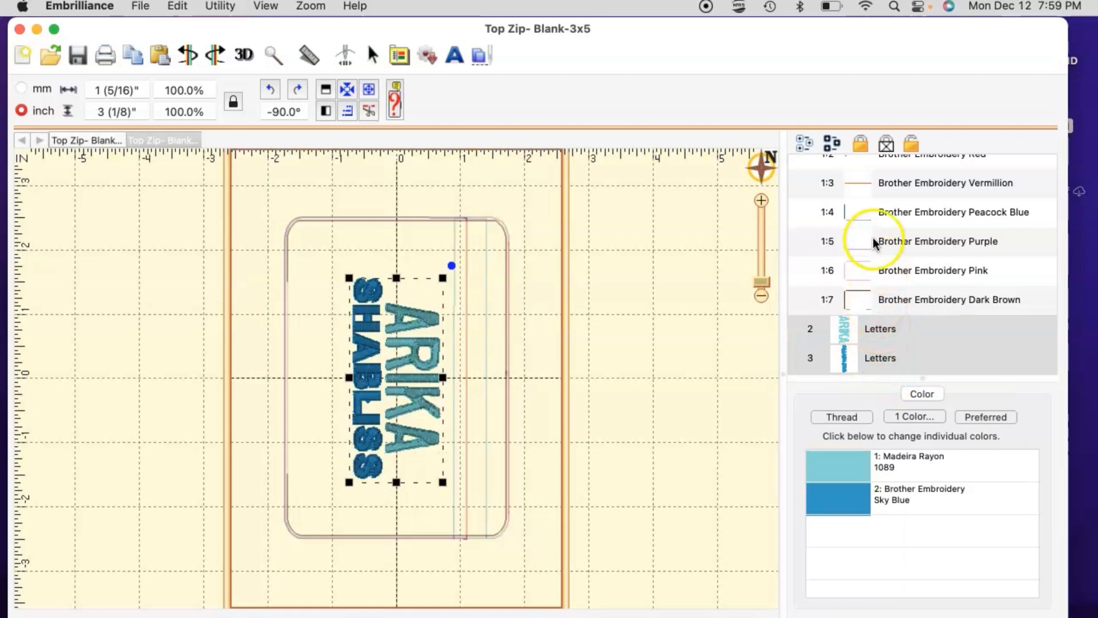
scroll(879, 297, up, 2)
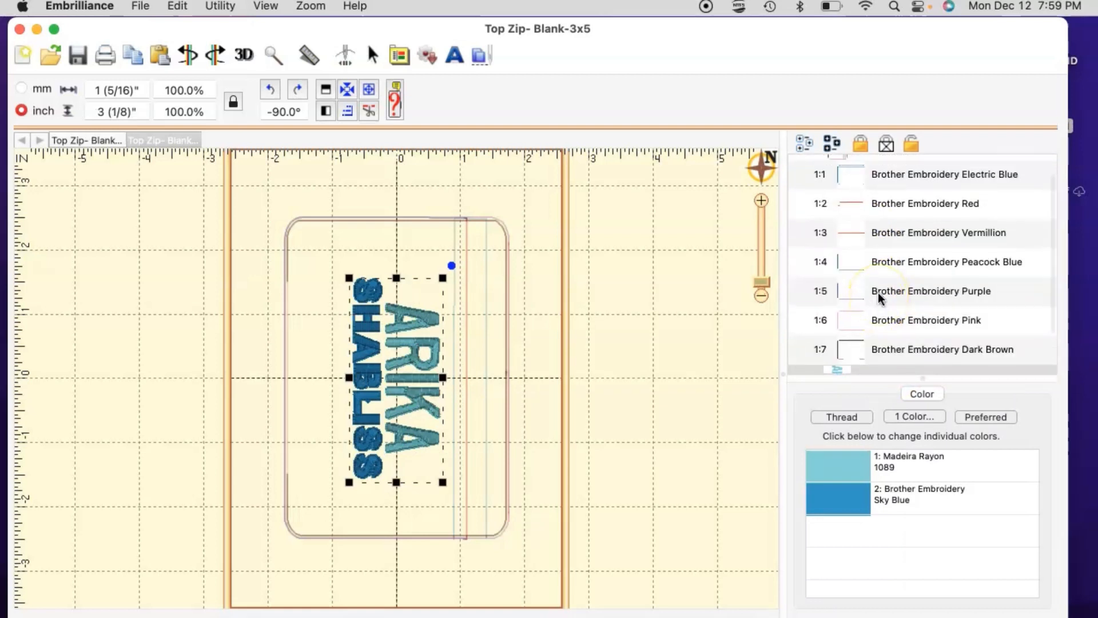
scroll(877, 297, up, 1)
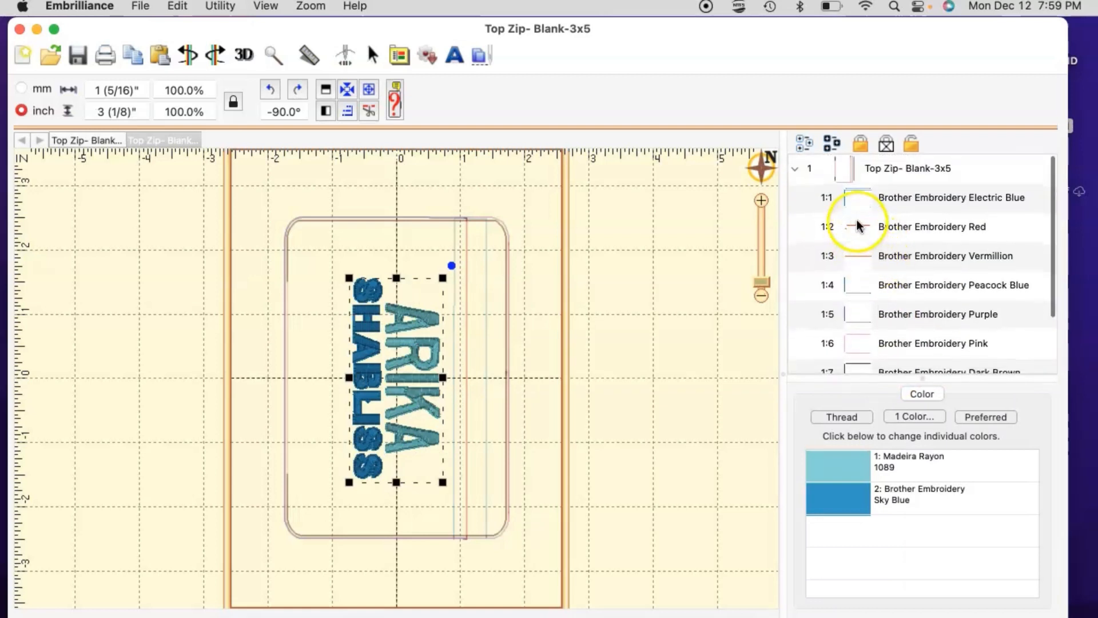
click(885, 318)
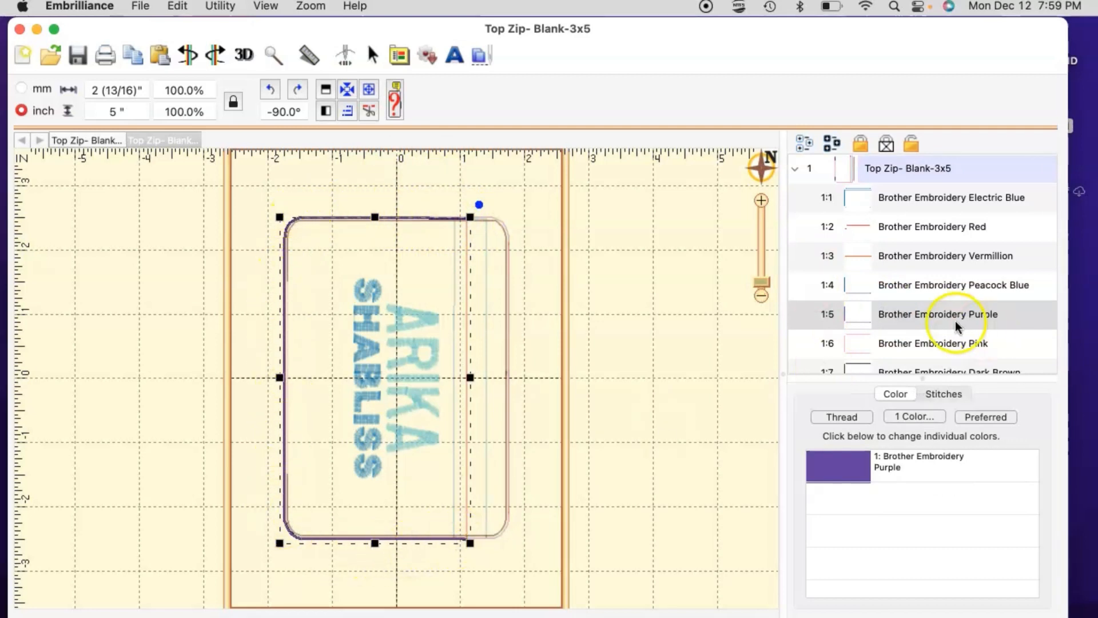
scroll(919, 292, down, 3)
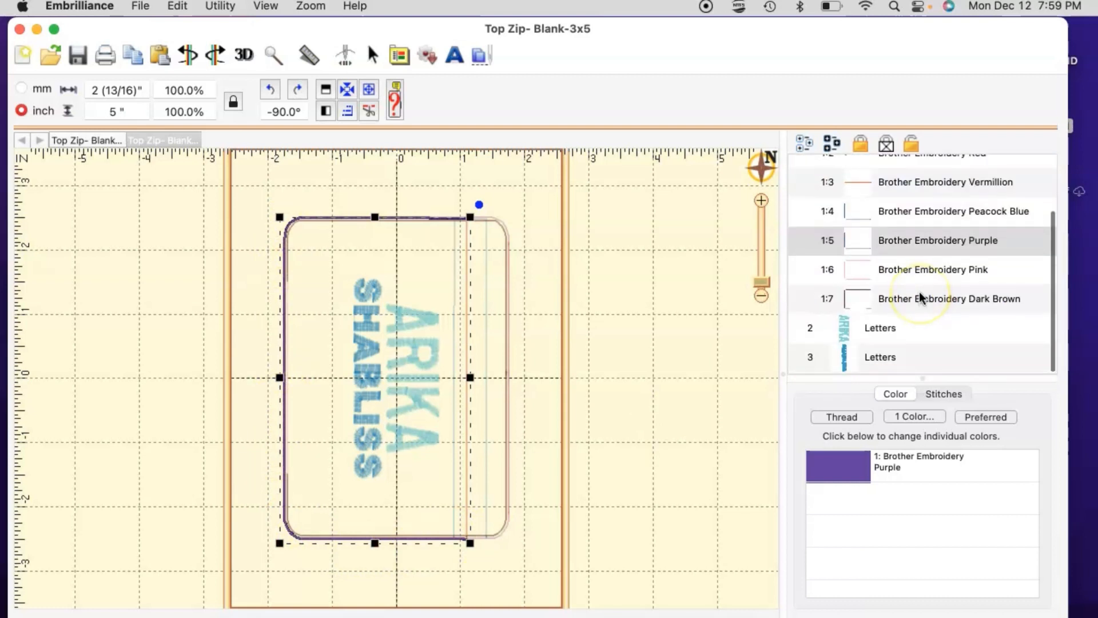
click(915, 336)
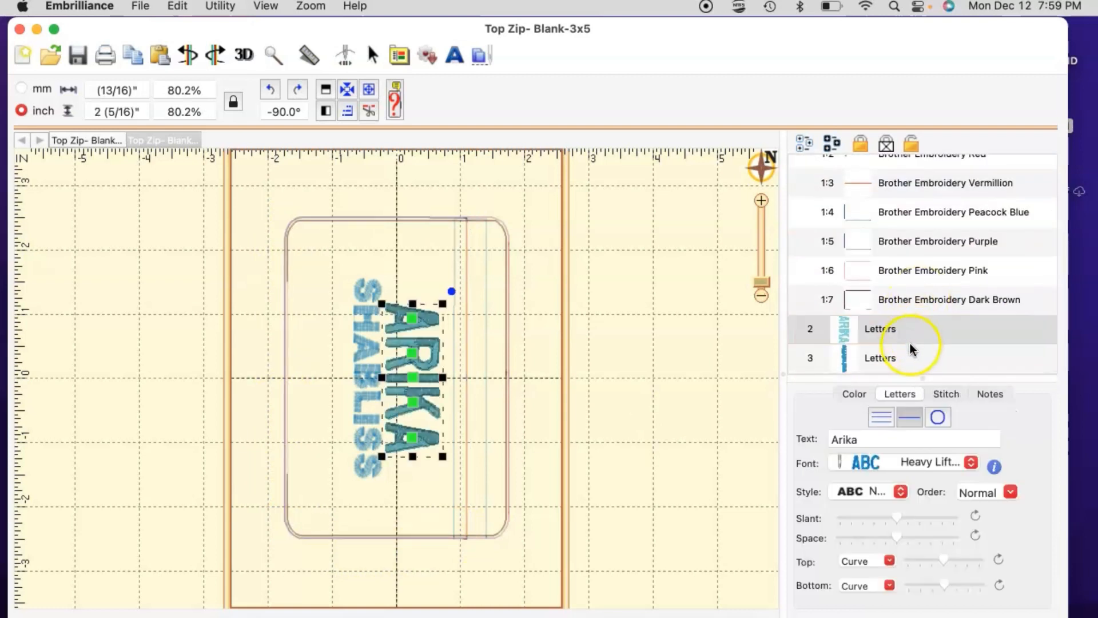
shift+click(910, 359)
drag(913, 351, 917, 315)
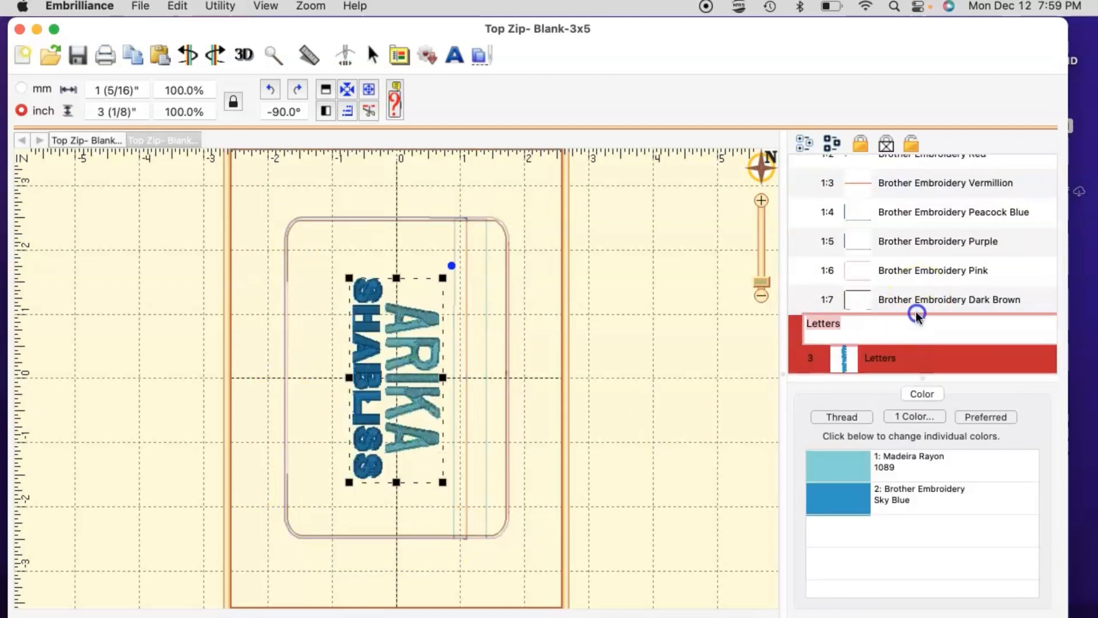
drag(916, 235, 802, 239)
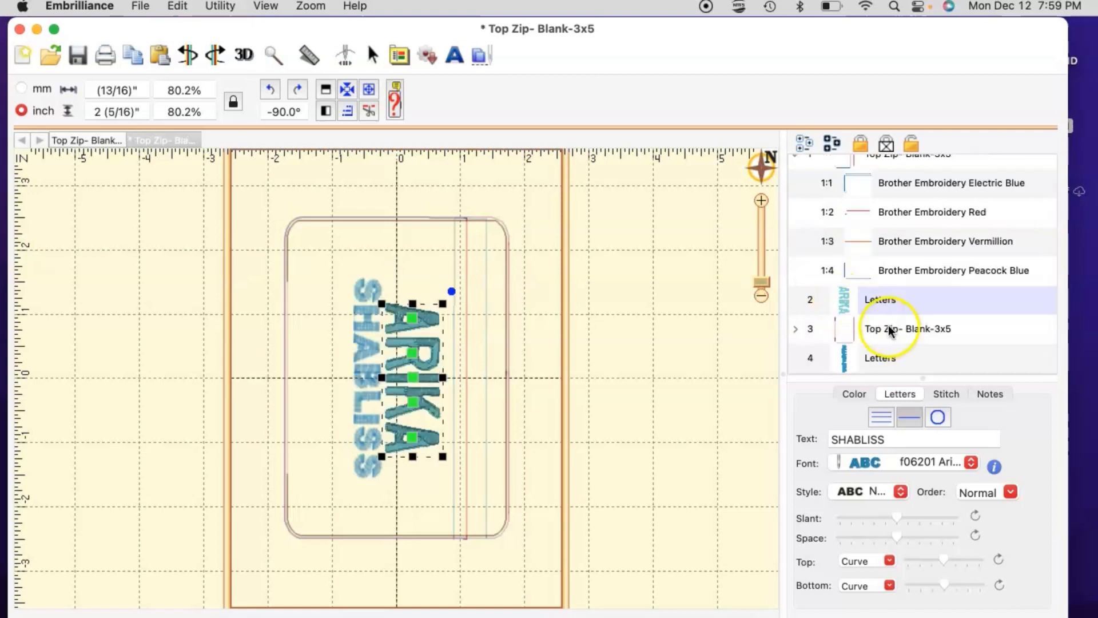
click(810, 361)
drag(807, 363, 804, 323)
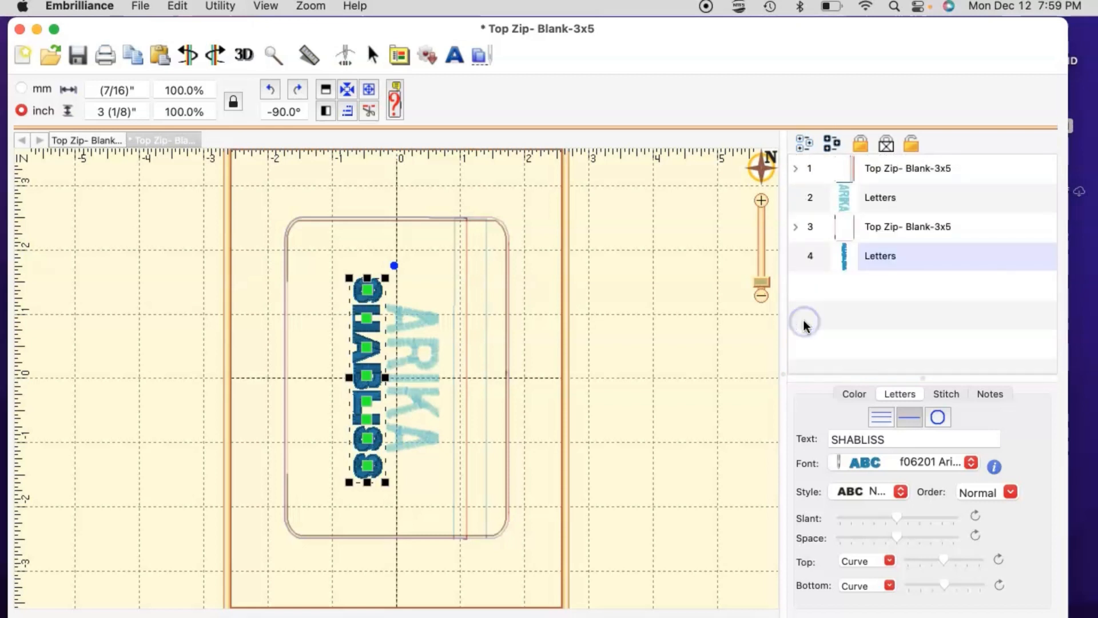
click(804, 229)
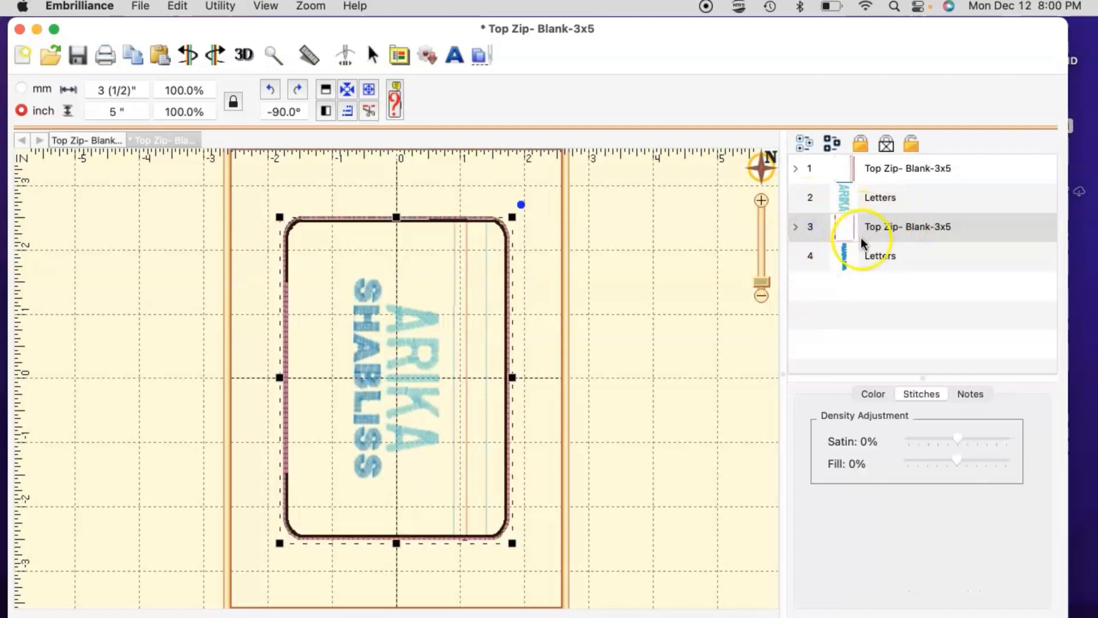
click(817, 262)
drag(819, 263, 798, 210)
click(890, 243)
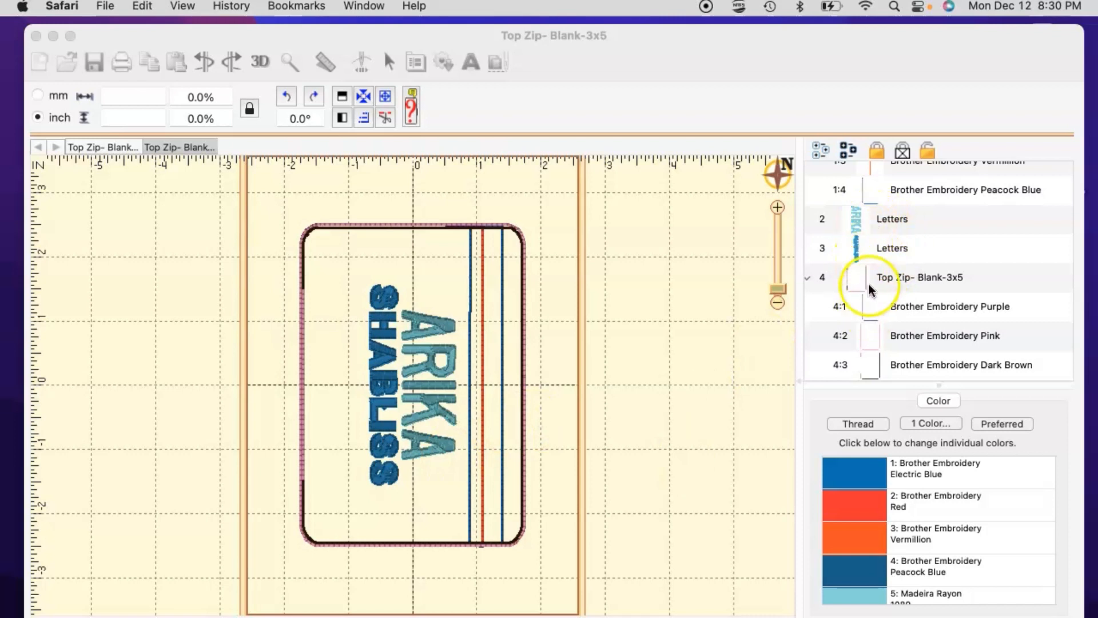
scroll(874, 238, up, 4)
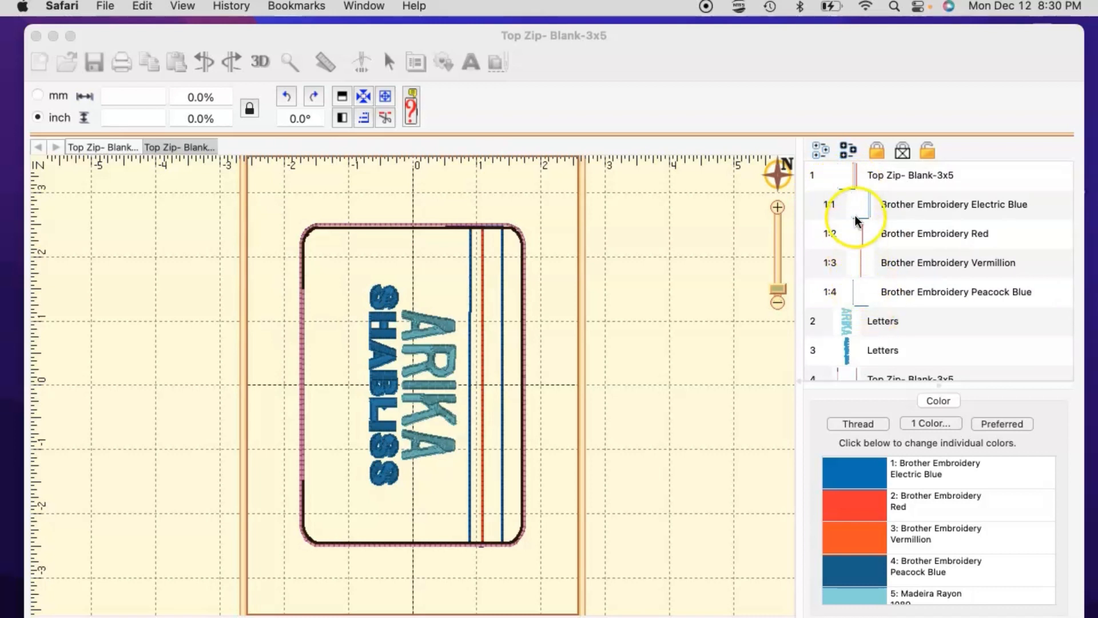
click(845, 179)
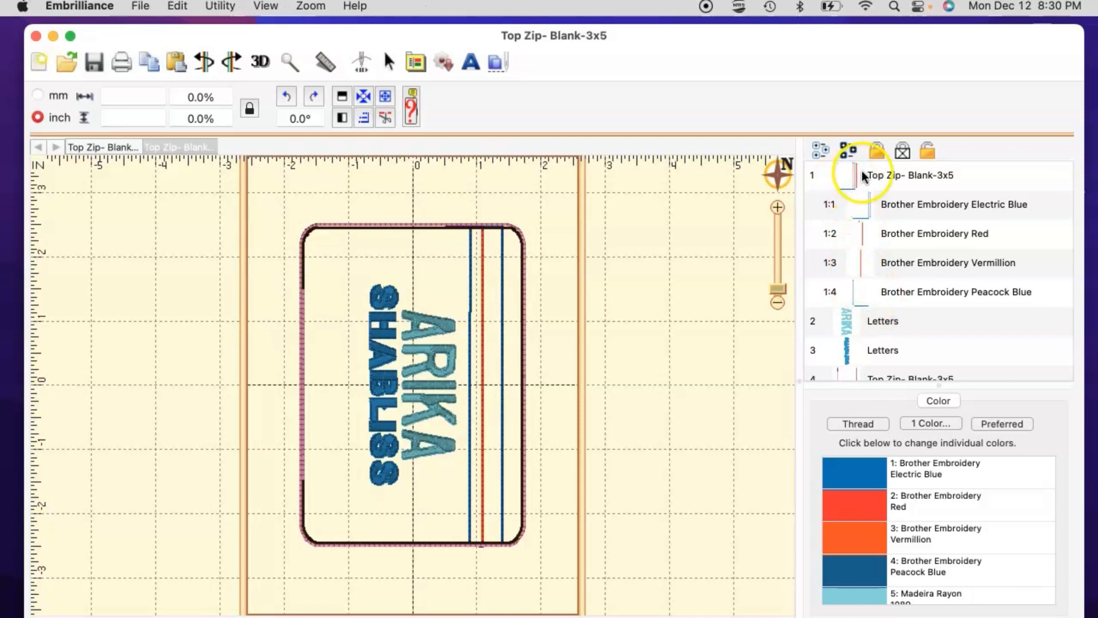
click(855, 178)
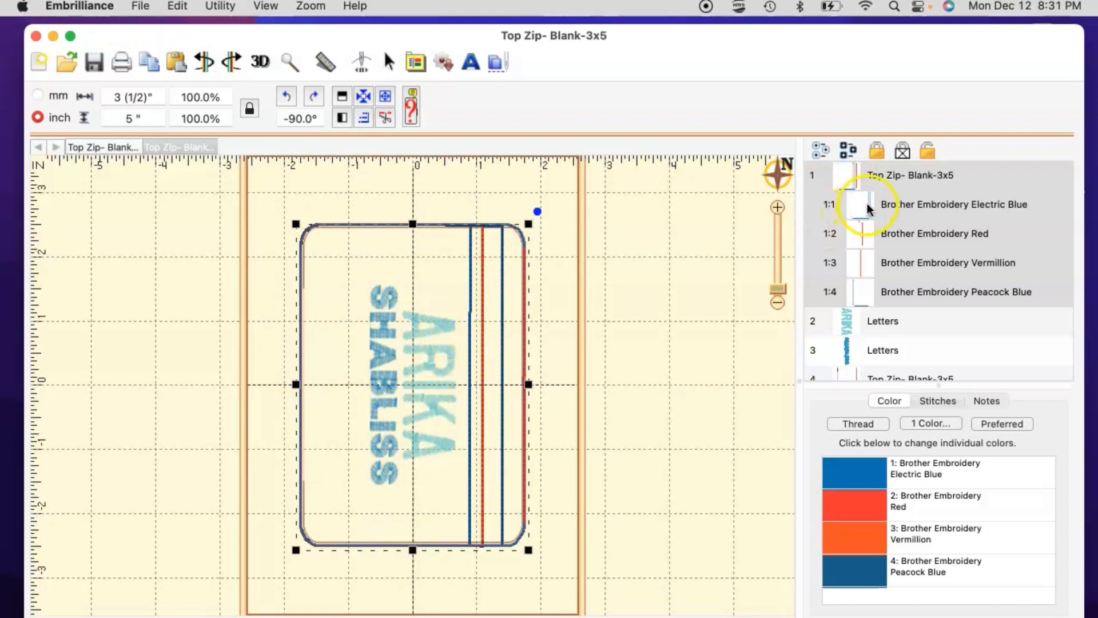
double_click(893, 210)
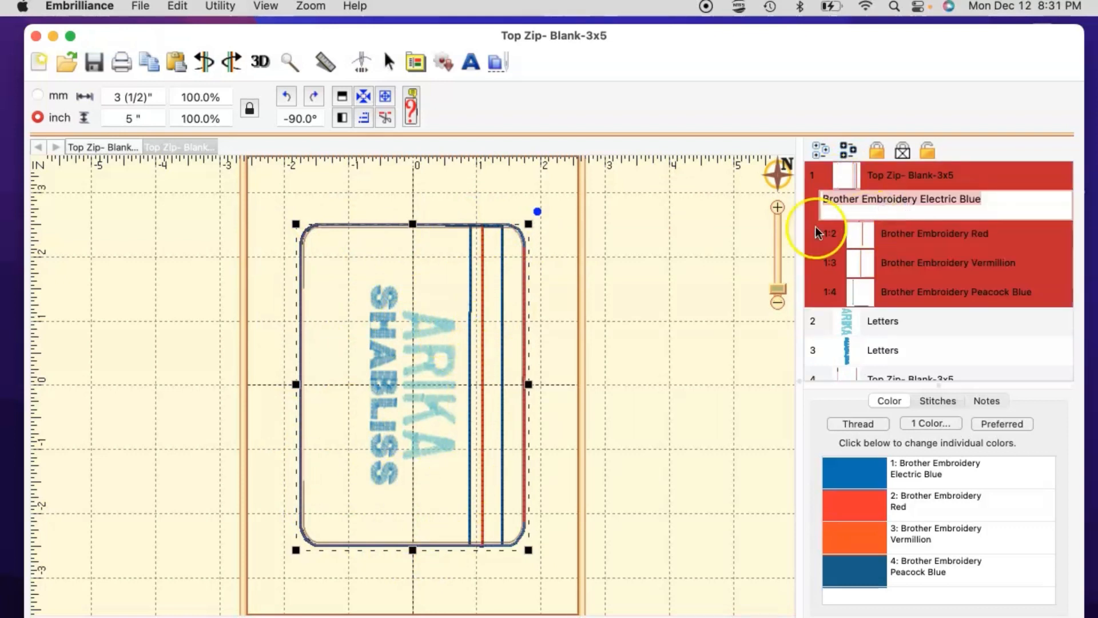
click(961, 216)
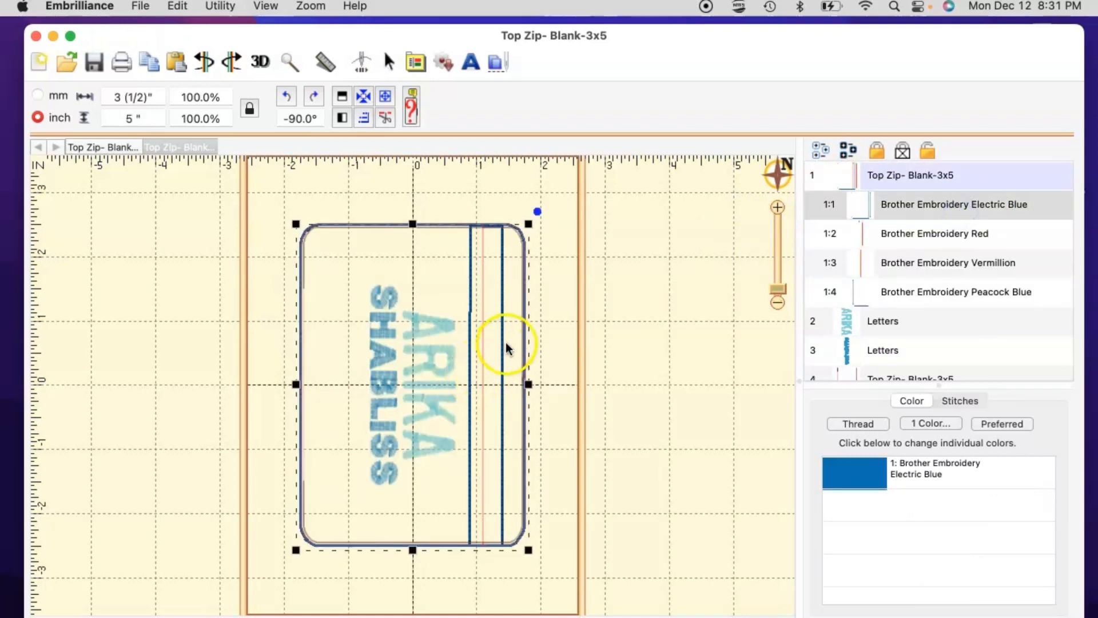
click(903, 239)
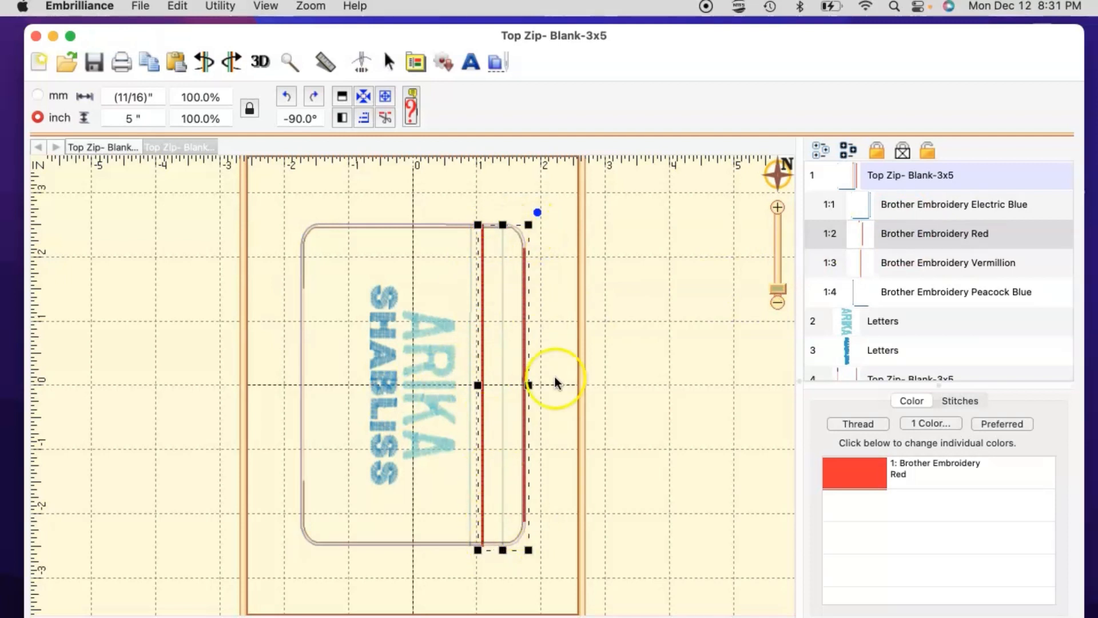
click(908, 268)
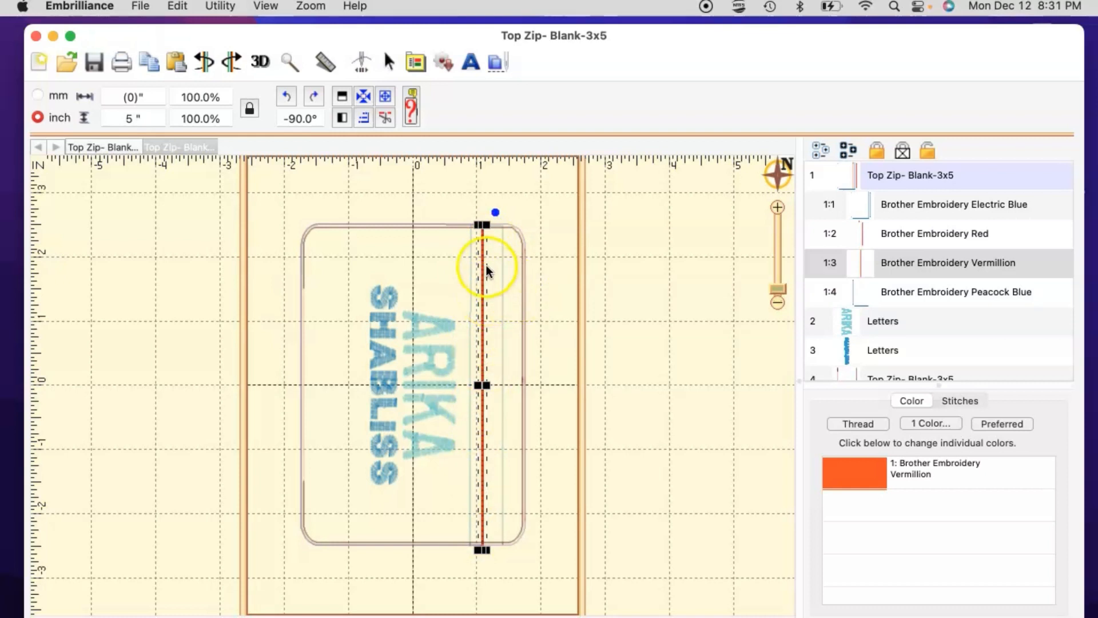
click(913, 292)
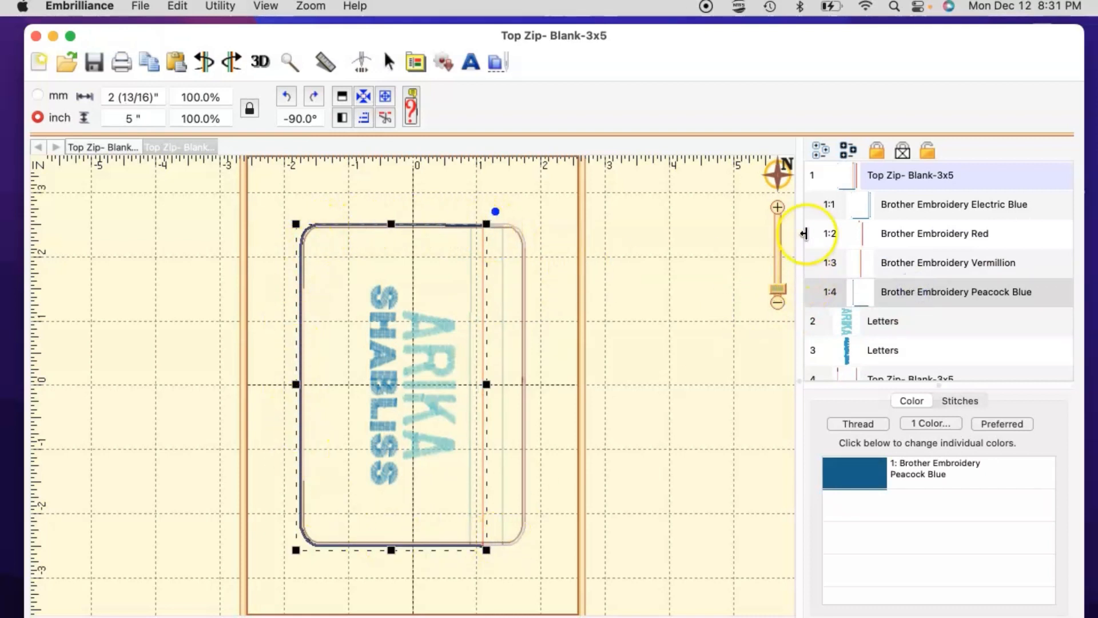
click(814, 178)
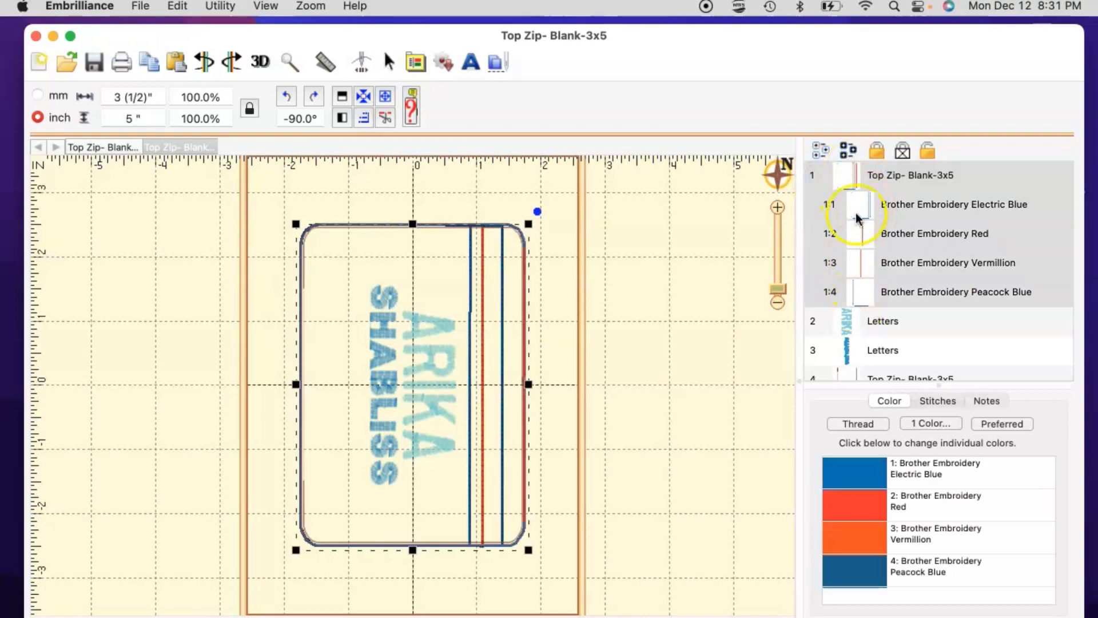
click(845, 177)
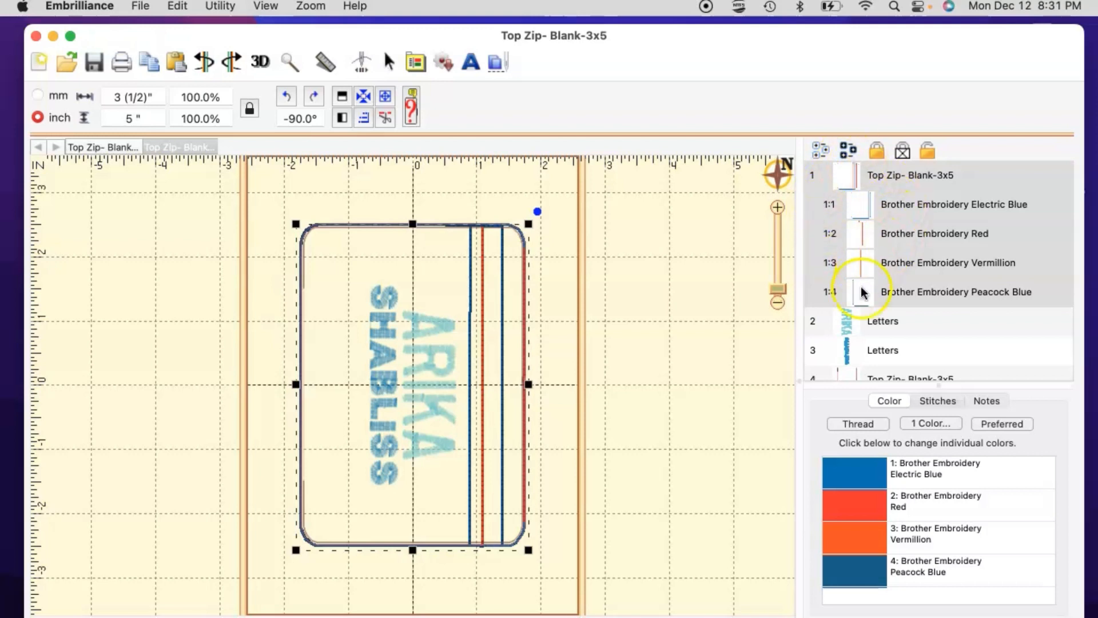
click(863, 209)
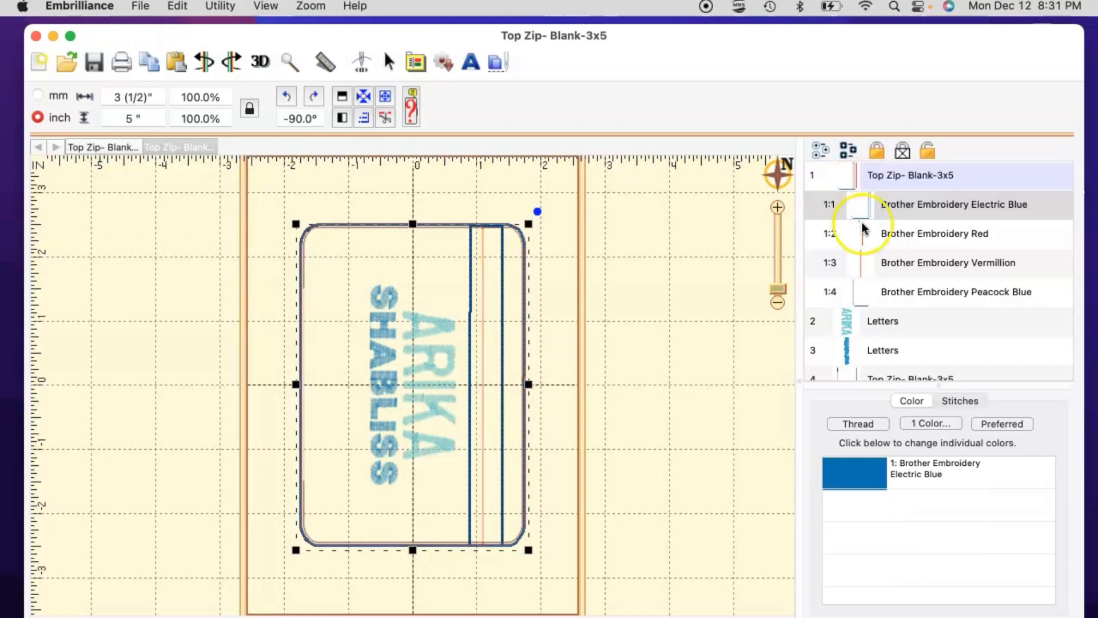
click(863, 233)
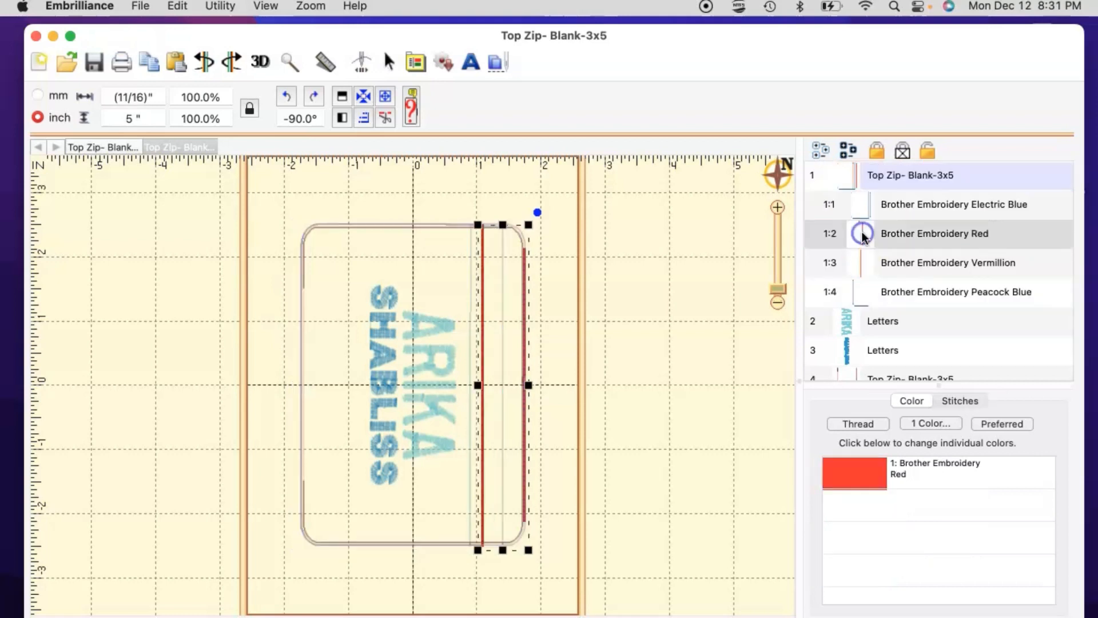
click(866, 264)
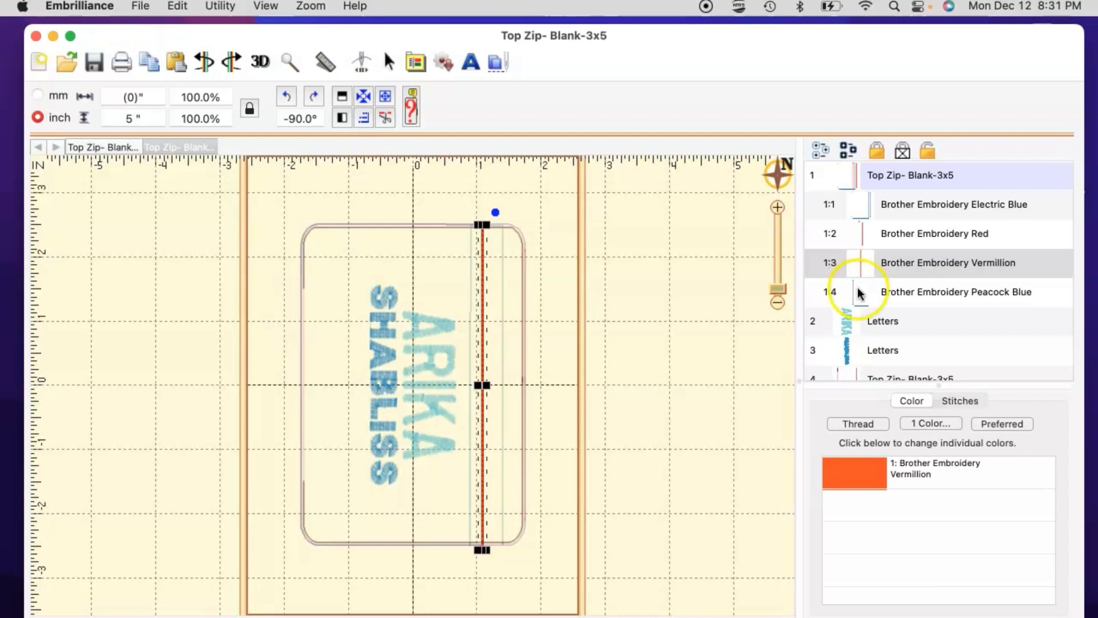
click(858, 290)
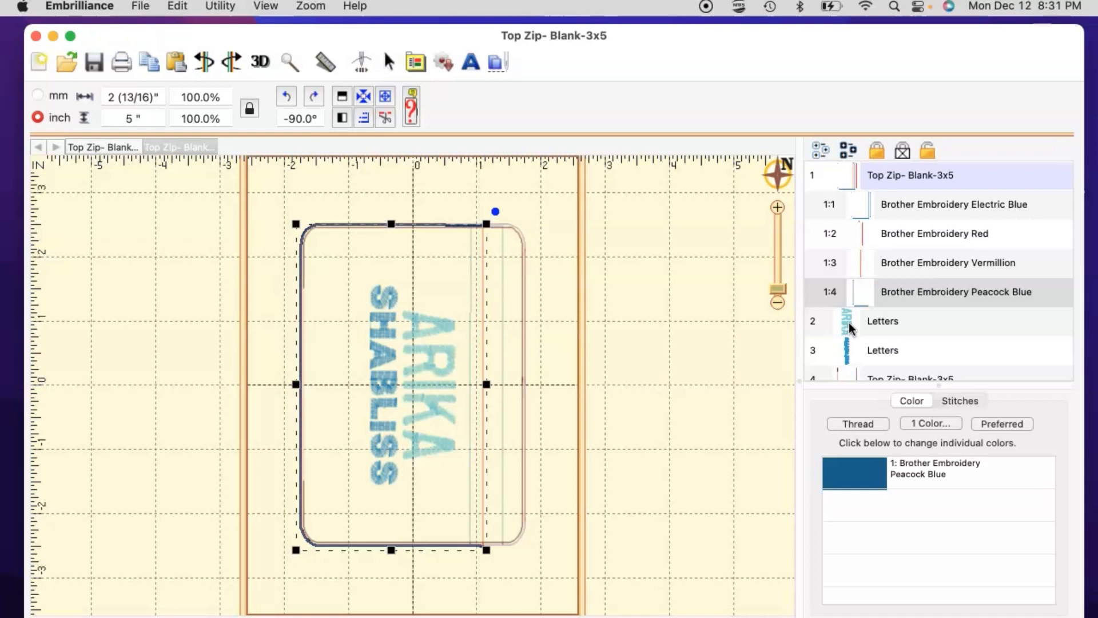
scroll(852, 341, down, 1)
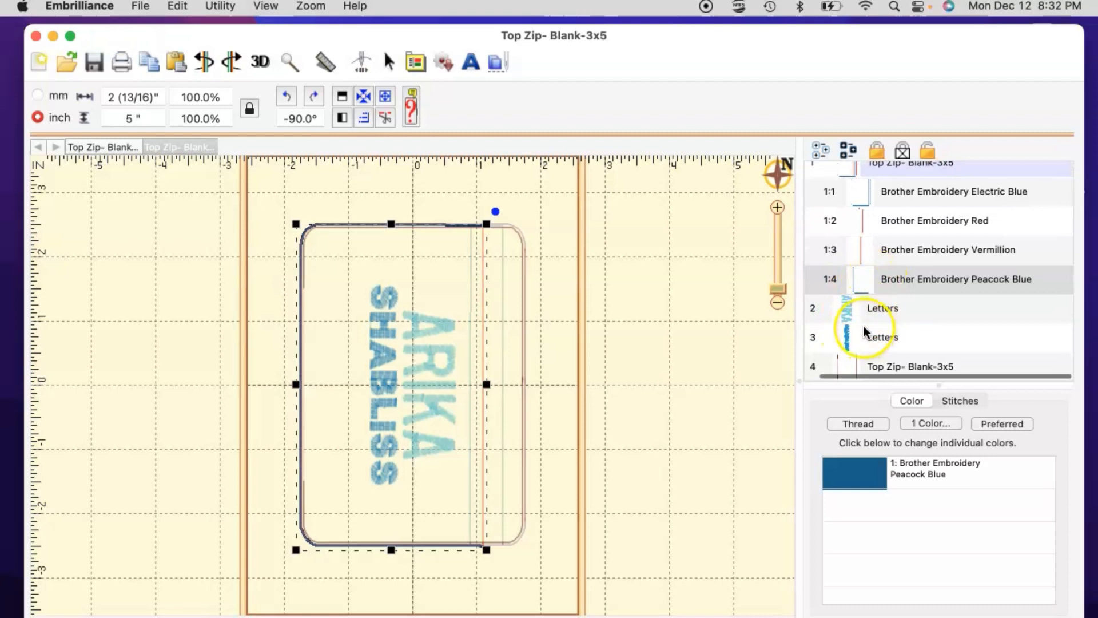
scroll(863, 320, down, 5)
Step: Inspect the second blank part's purple, pink and dark brown stitch layers
click(867, 295)
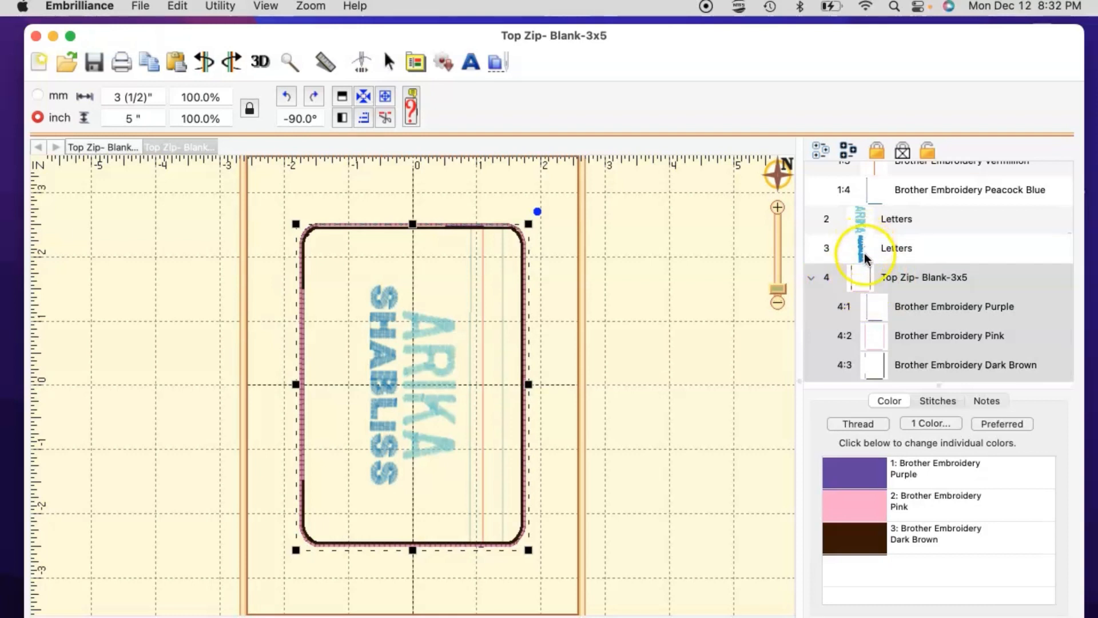
click(885, 310)
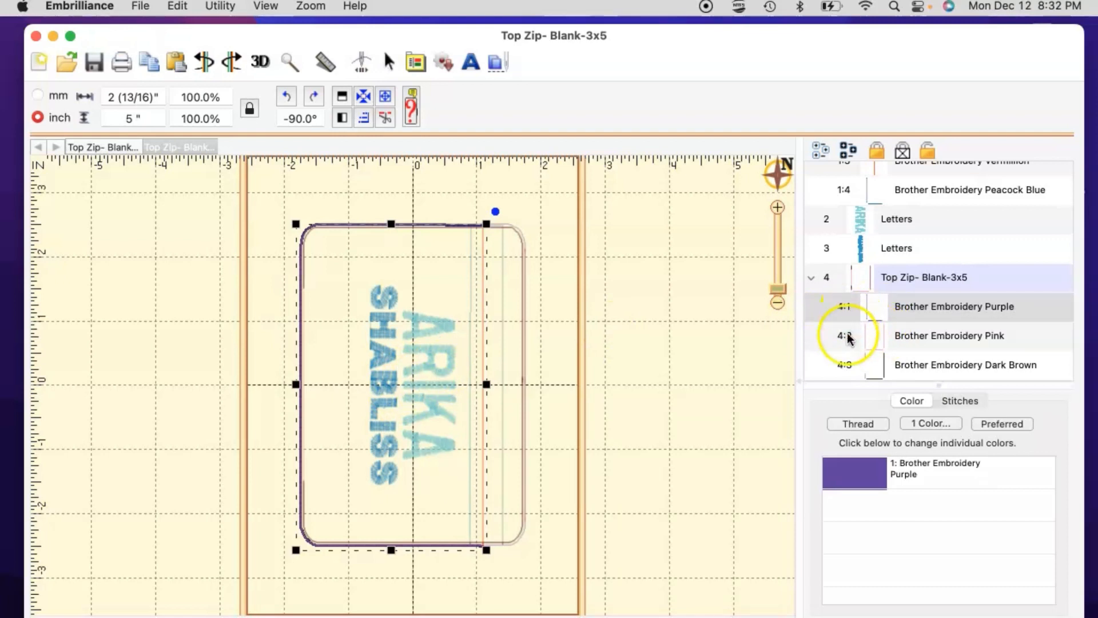
click(873, 343)
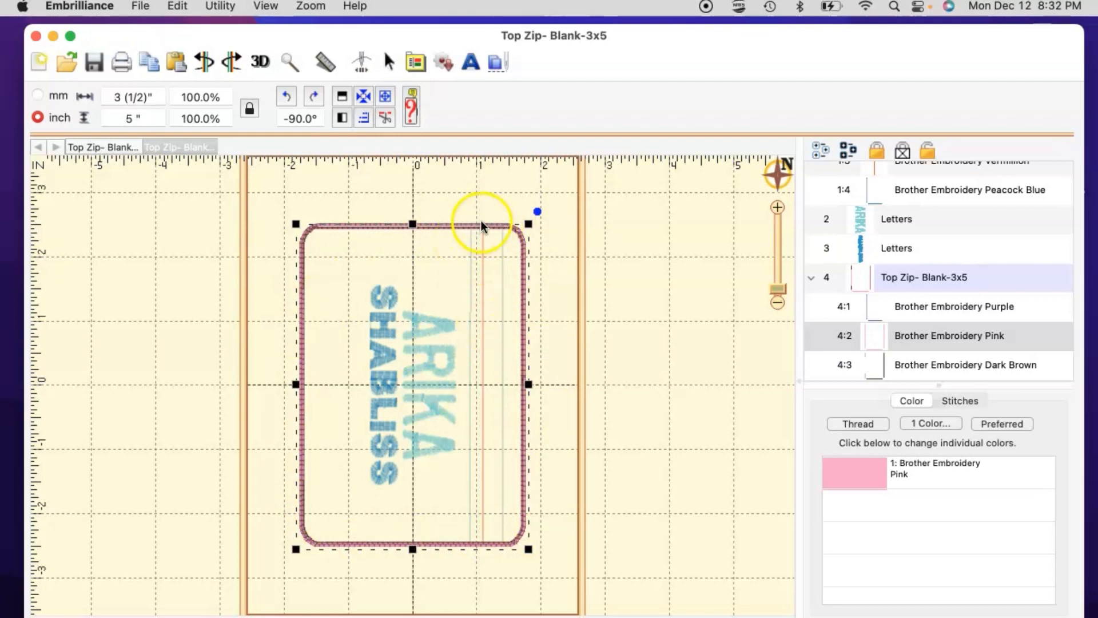
click(874, 364)
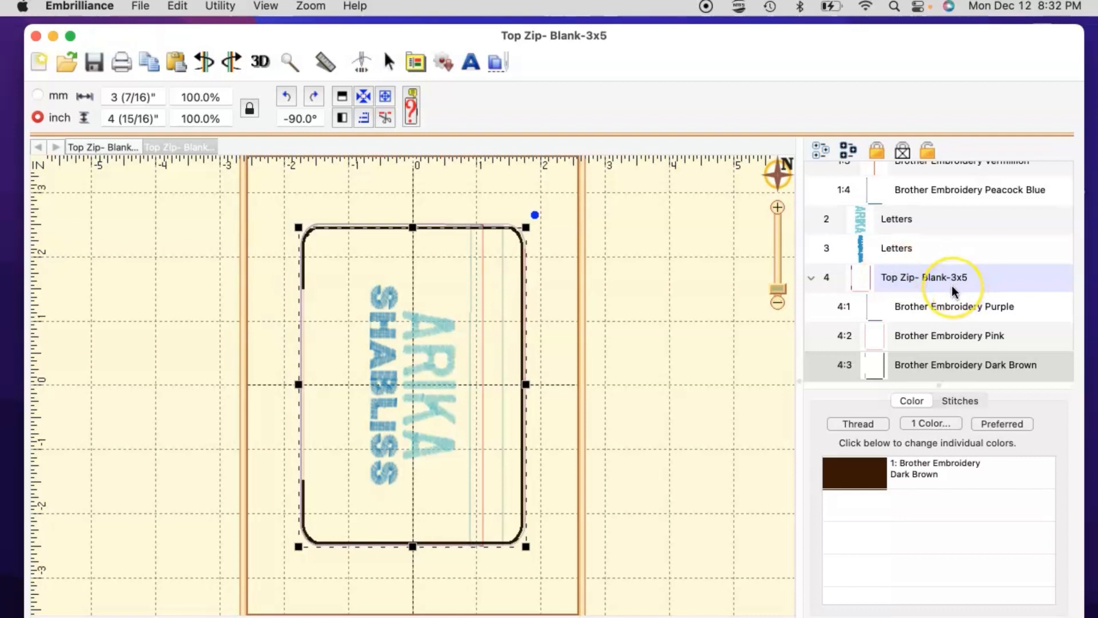
scroll(958, 291, up, 4)
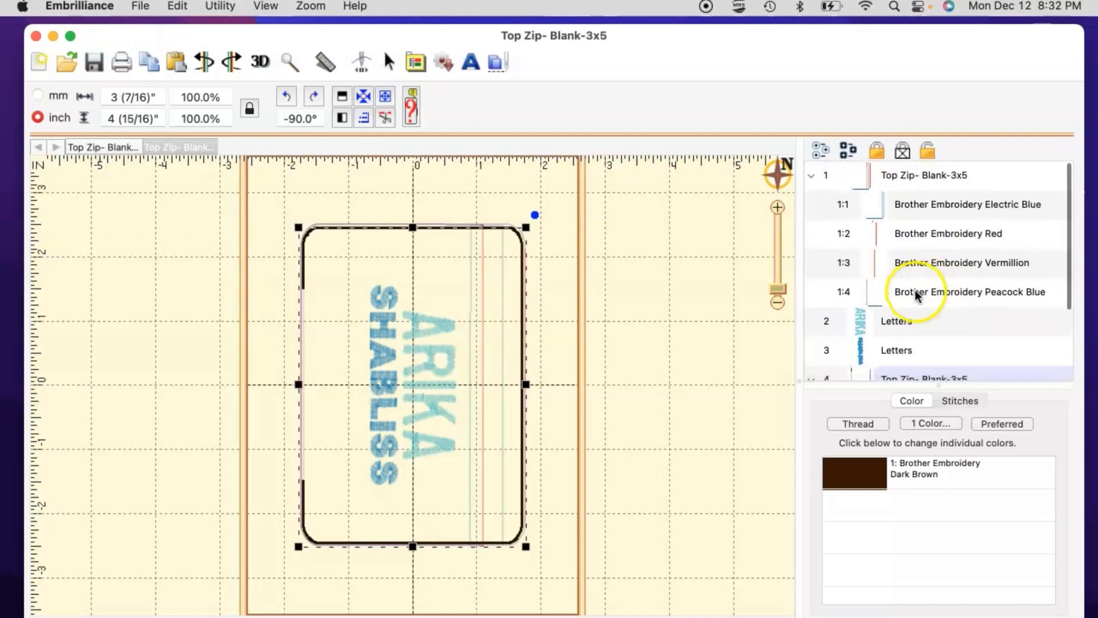
scroll(909, 298, down, 2)
scroll(911, 301, down, 2)
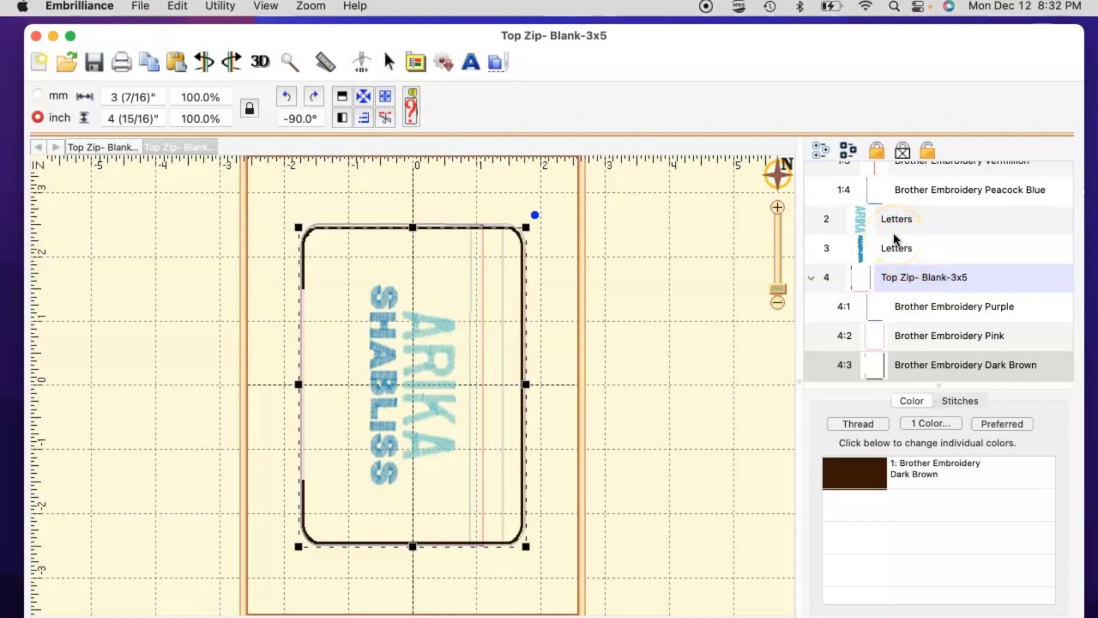
scroll(901, 288, down, 1)
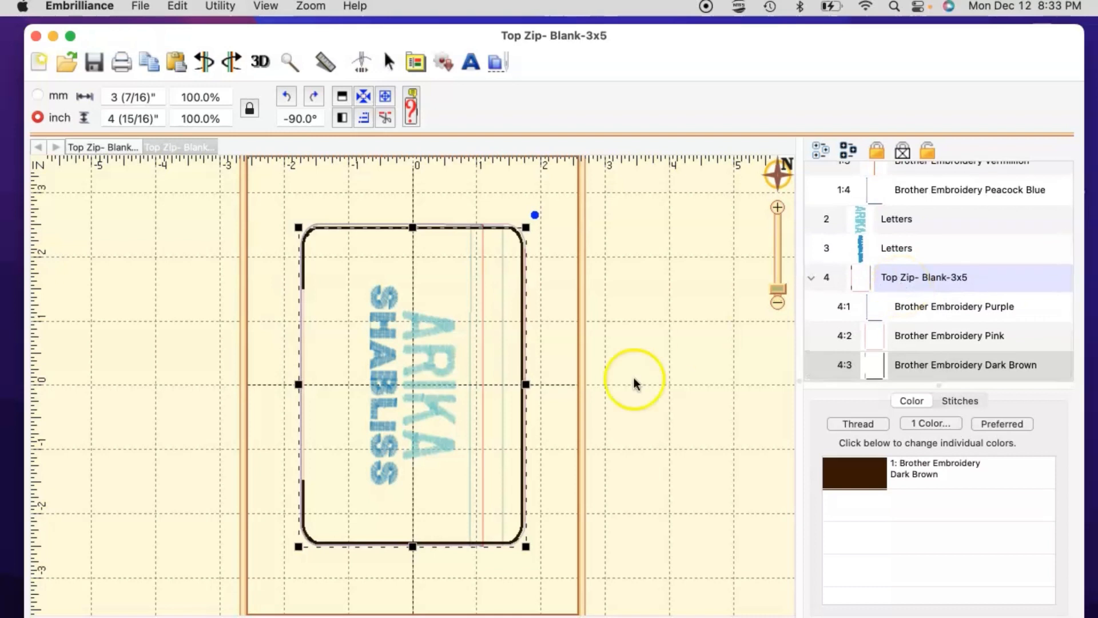
click(436, 364)
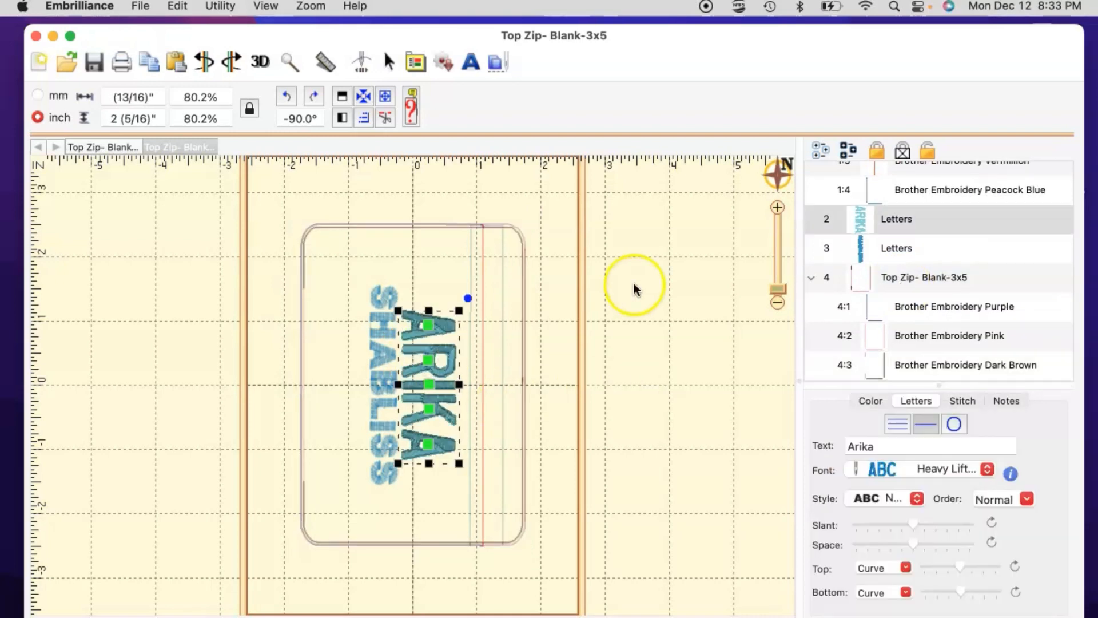
click(532, 281)
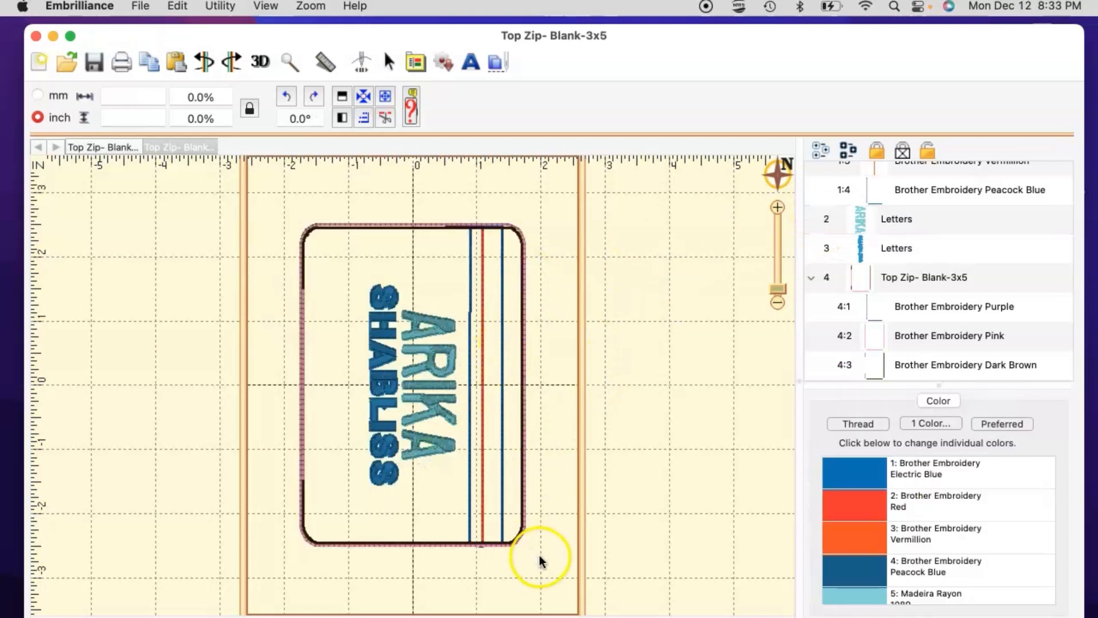
drag(699, 50, 618, 49)
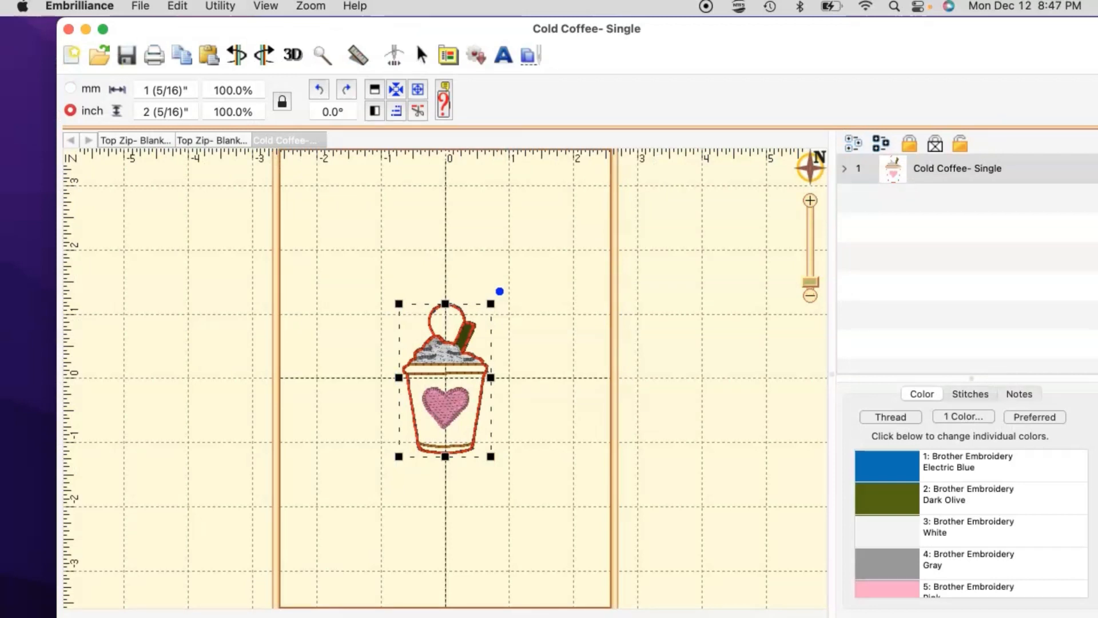
Step: Select the Cold Coffee- Single cup design for copying
click(442, 411)
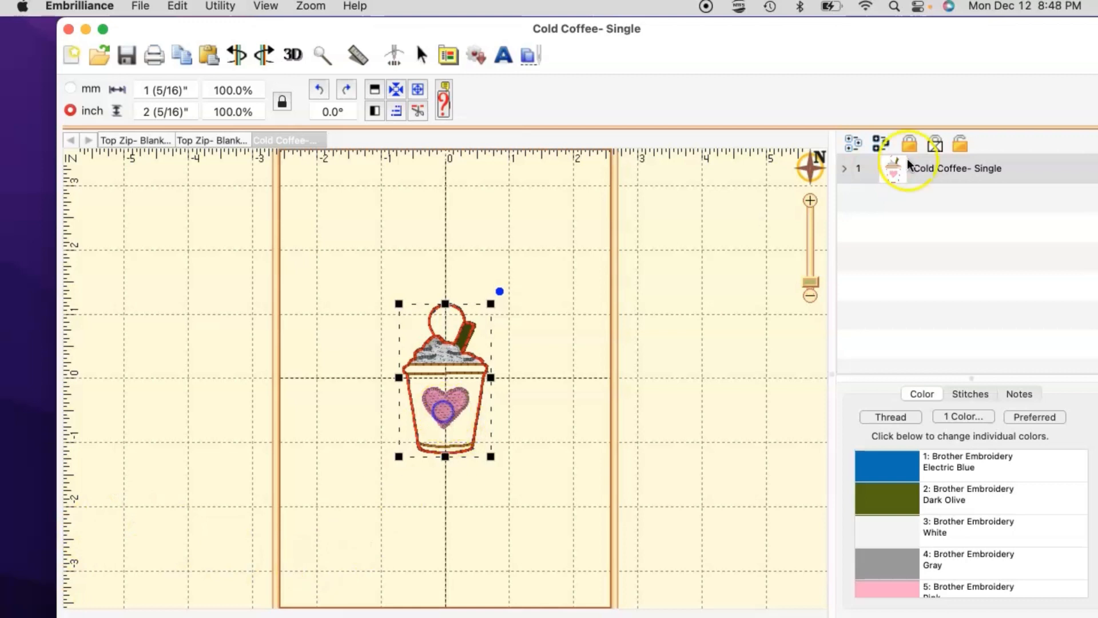
click(897, 167)
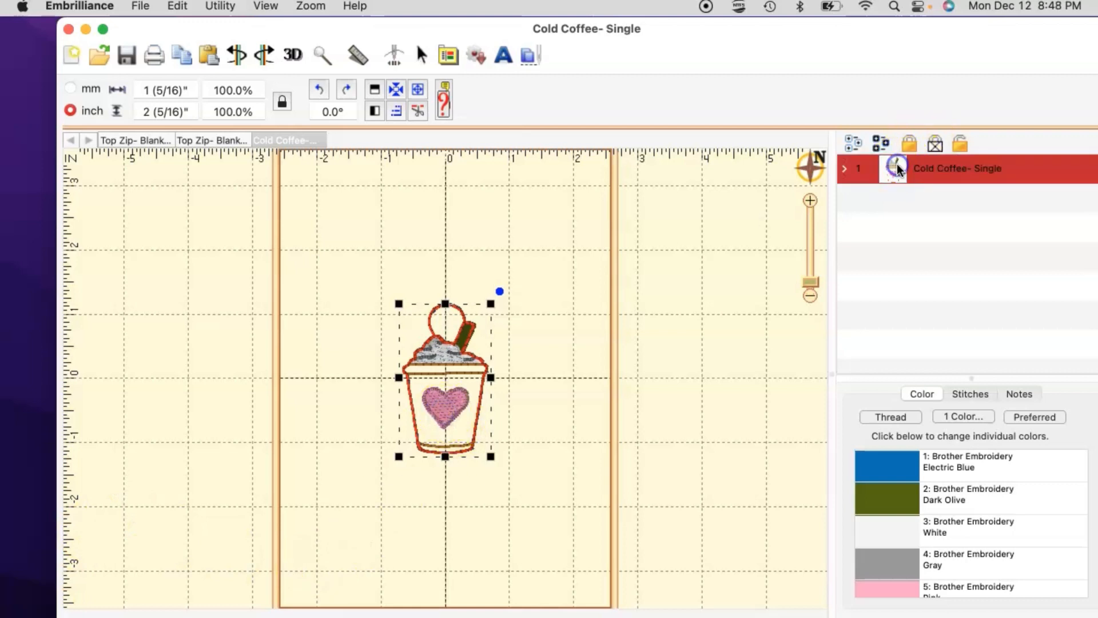
click(448, 360)
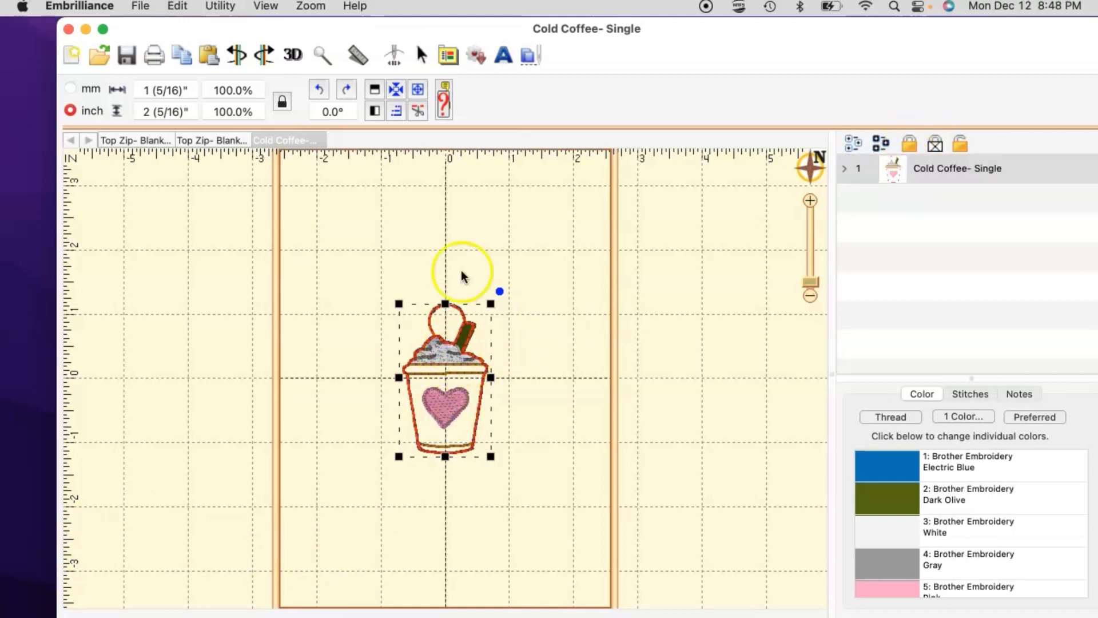
click(230, 140)
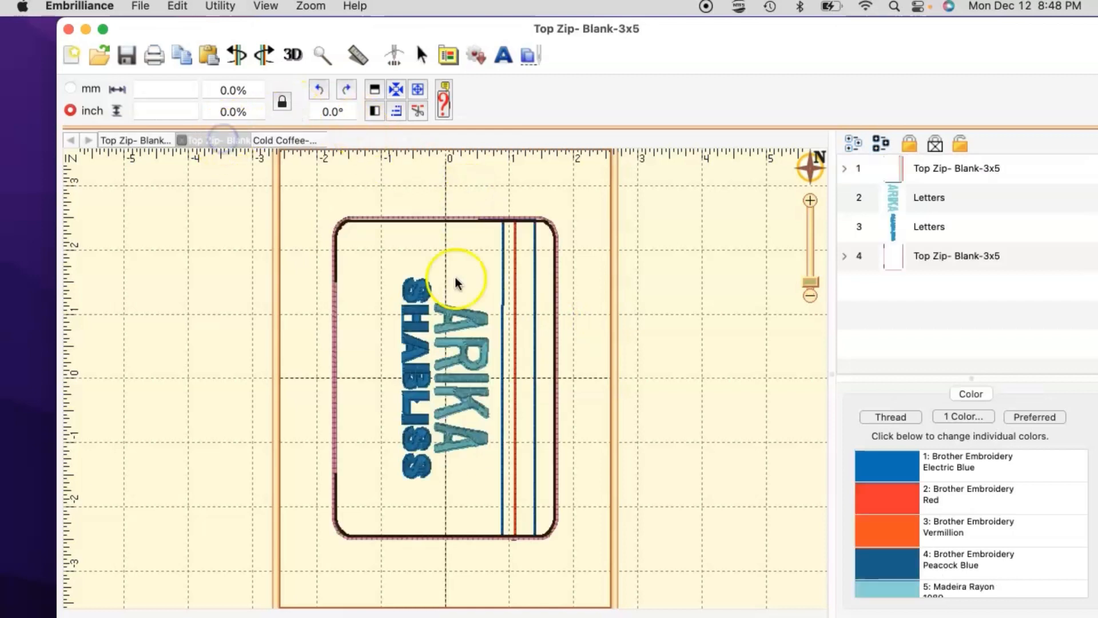
click(458, 362)
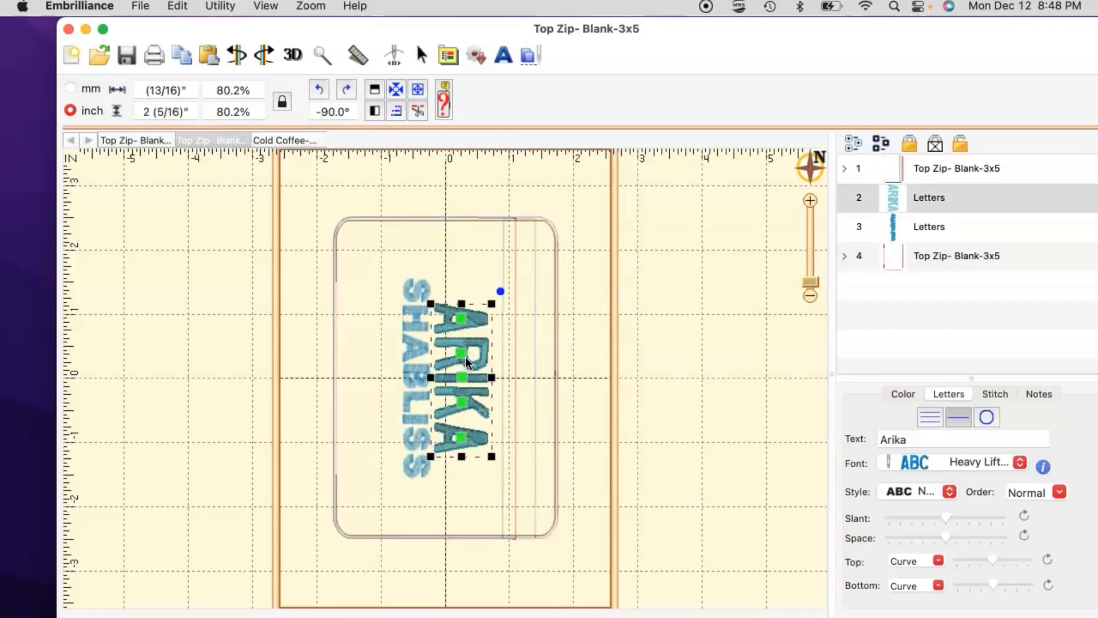
key(Delete)
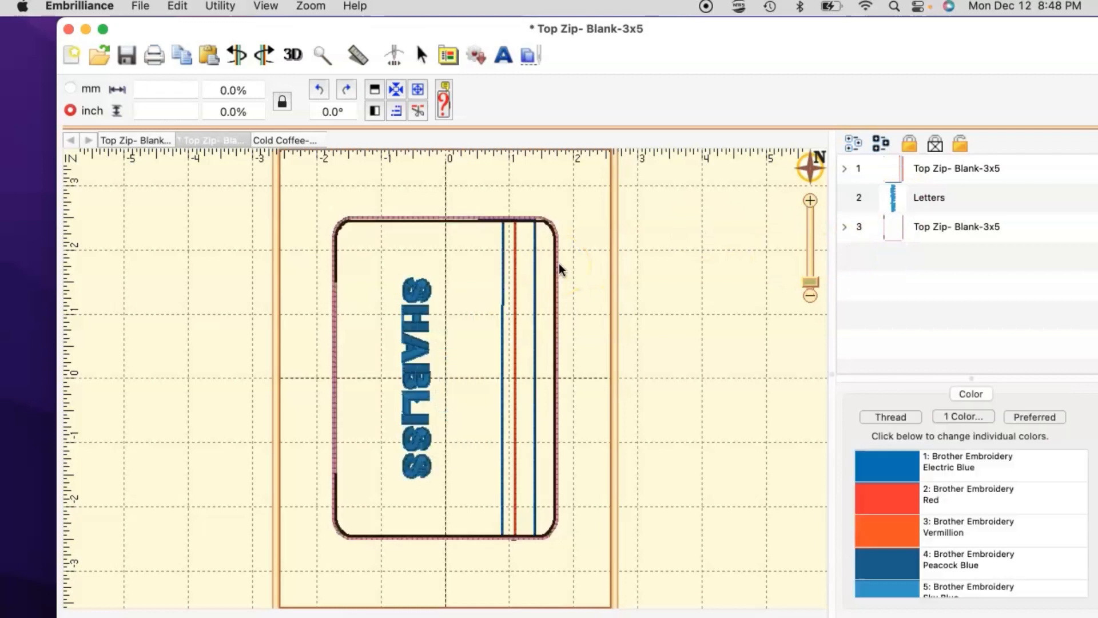
click(420, 315)
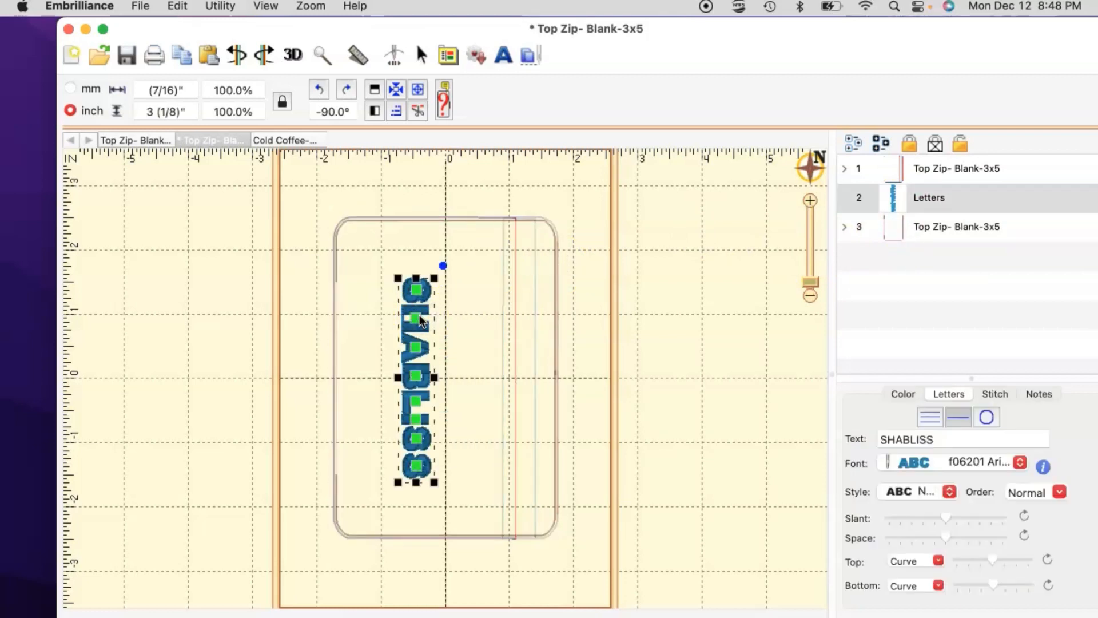
key(Delete)
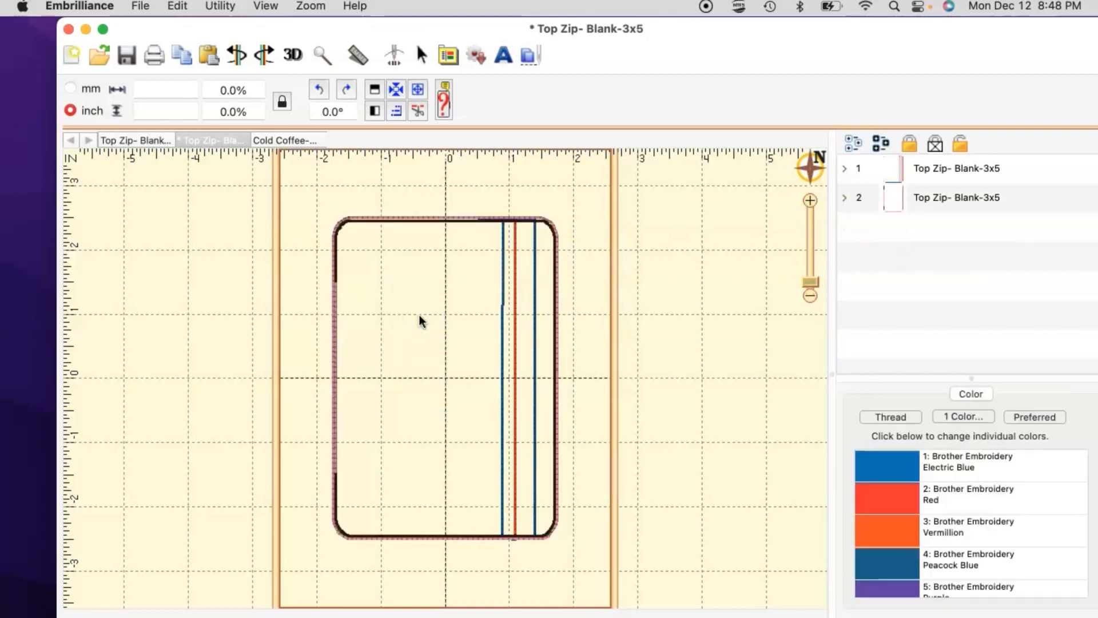
key(super+v)
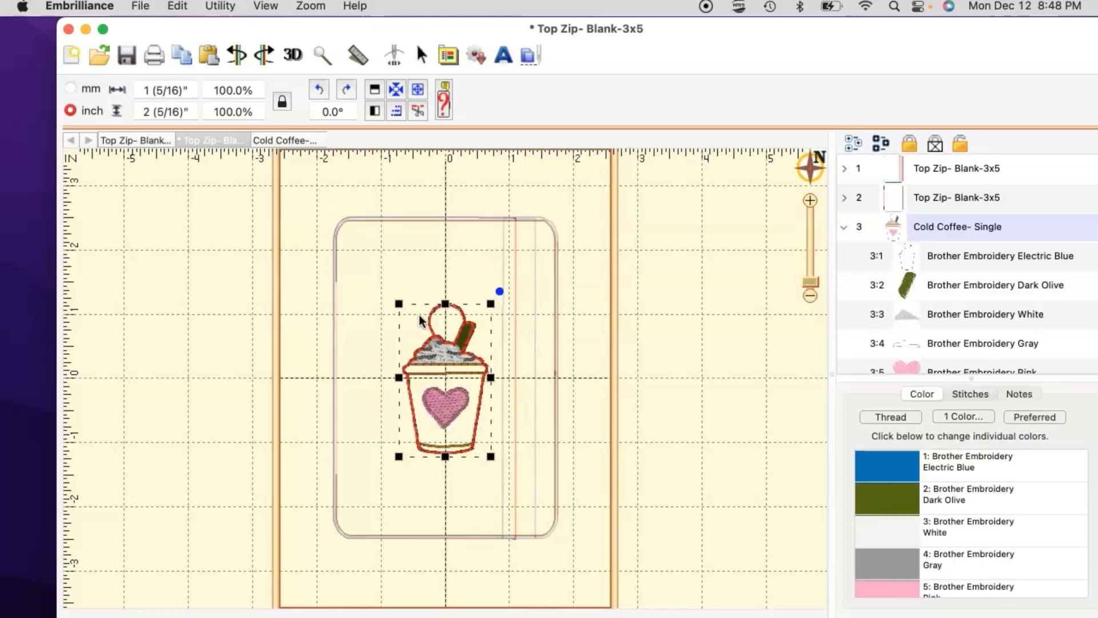
Step: Rotate the zip blank left so it lies horizontally at 0°
click(494, 353)
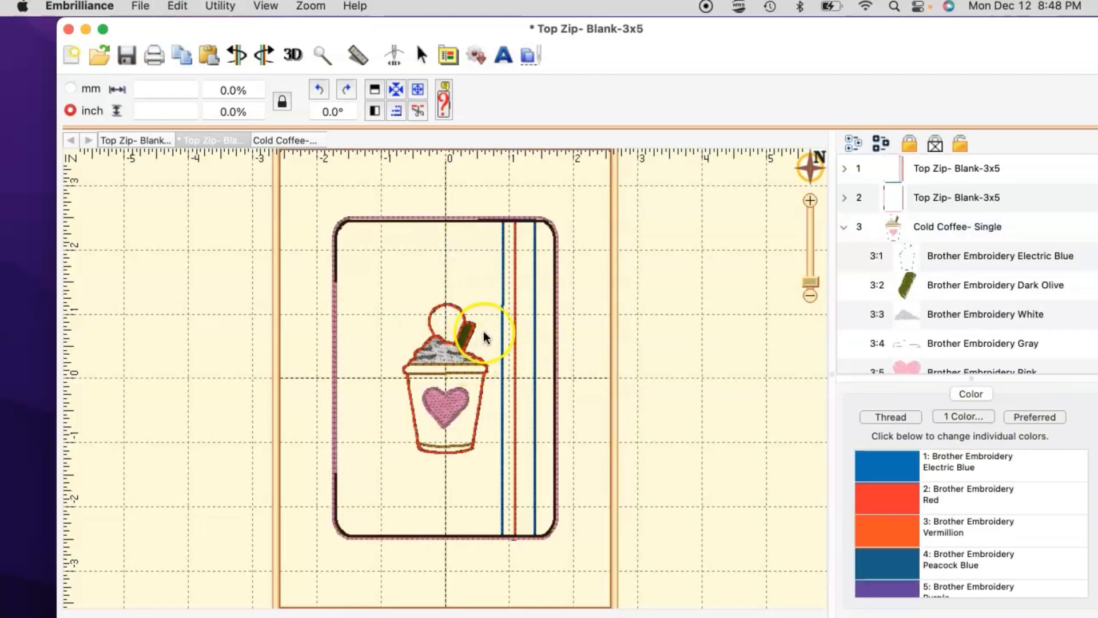
click(503, 221)
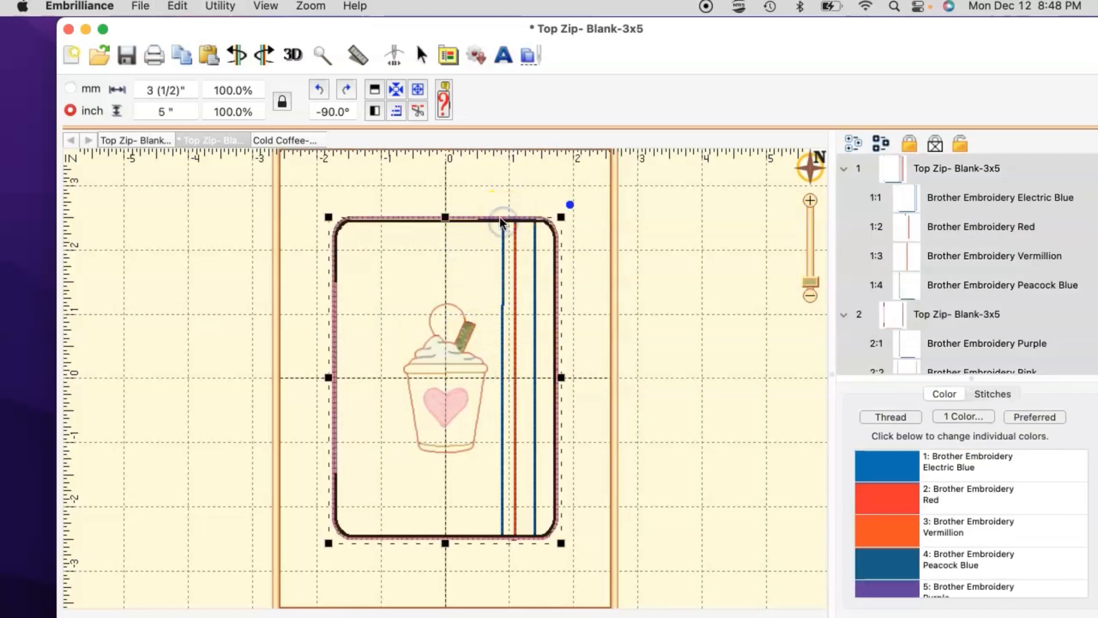
click(319, 90)
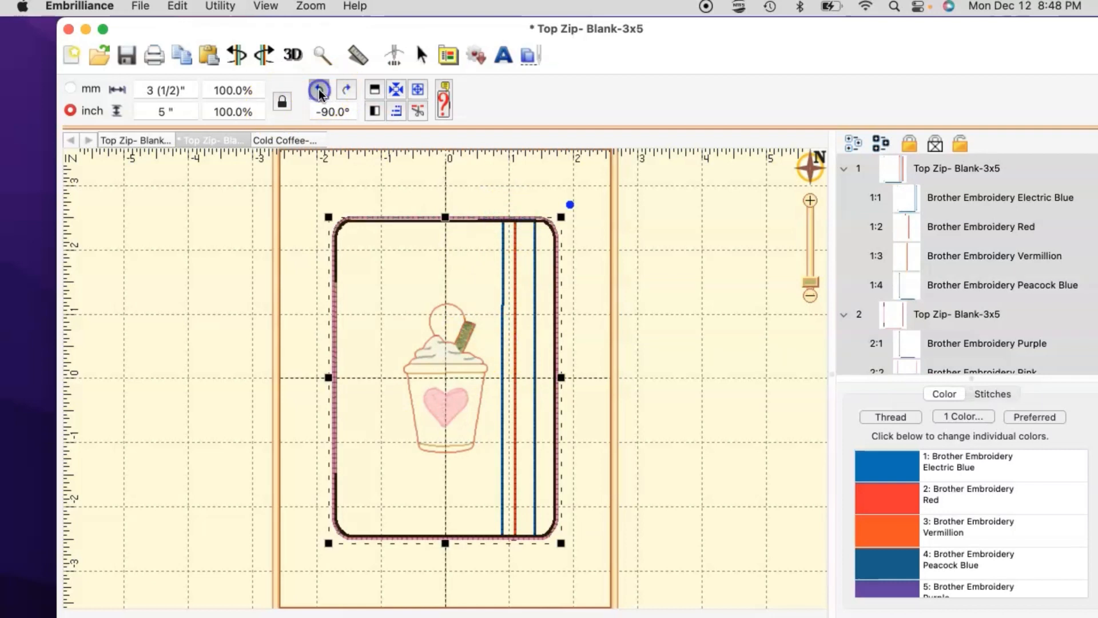
click(468, 389)
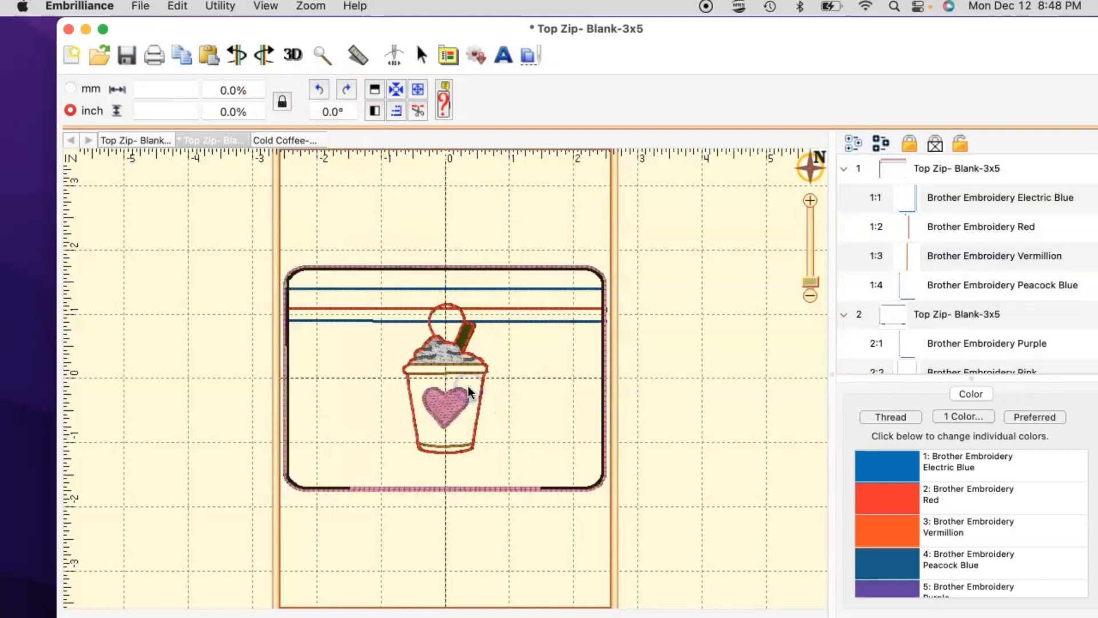
Step: Scale the Cold Coffee cup to 81.5% and centre it in the hoop
click(469, 344)
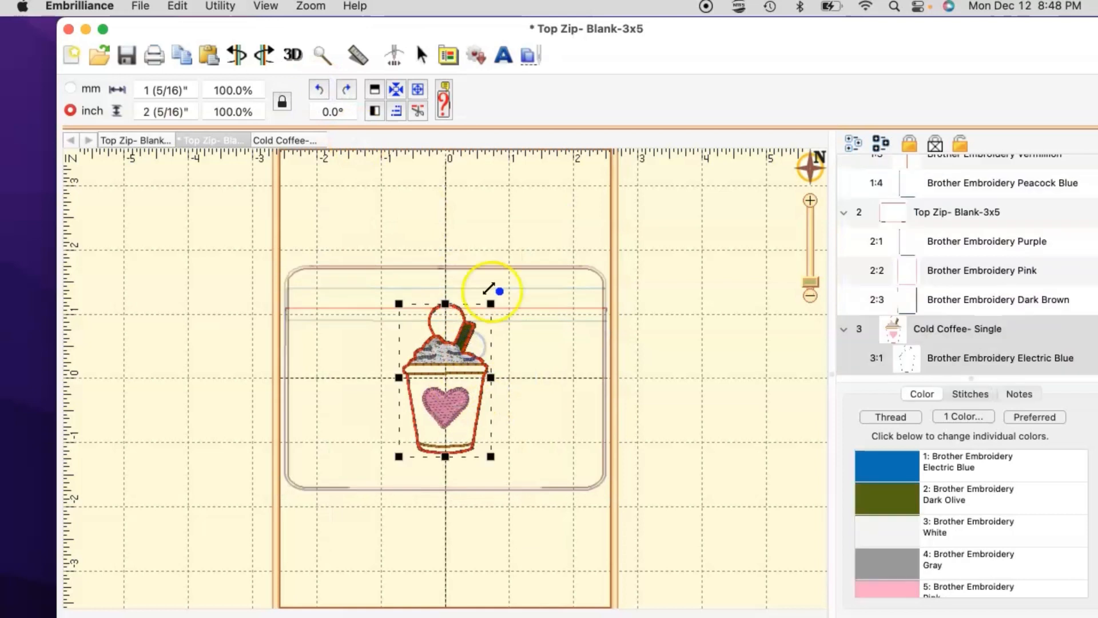
drag(491, 309, 474, 331)
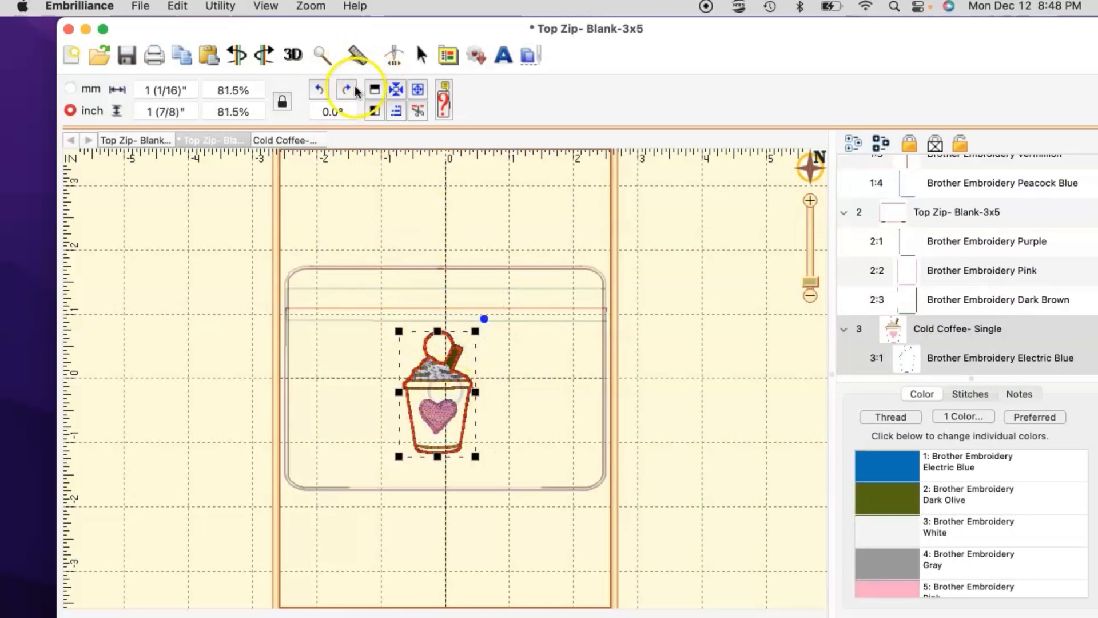
click(395, 94)
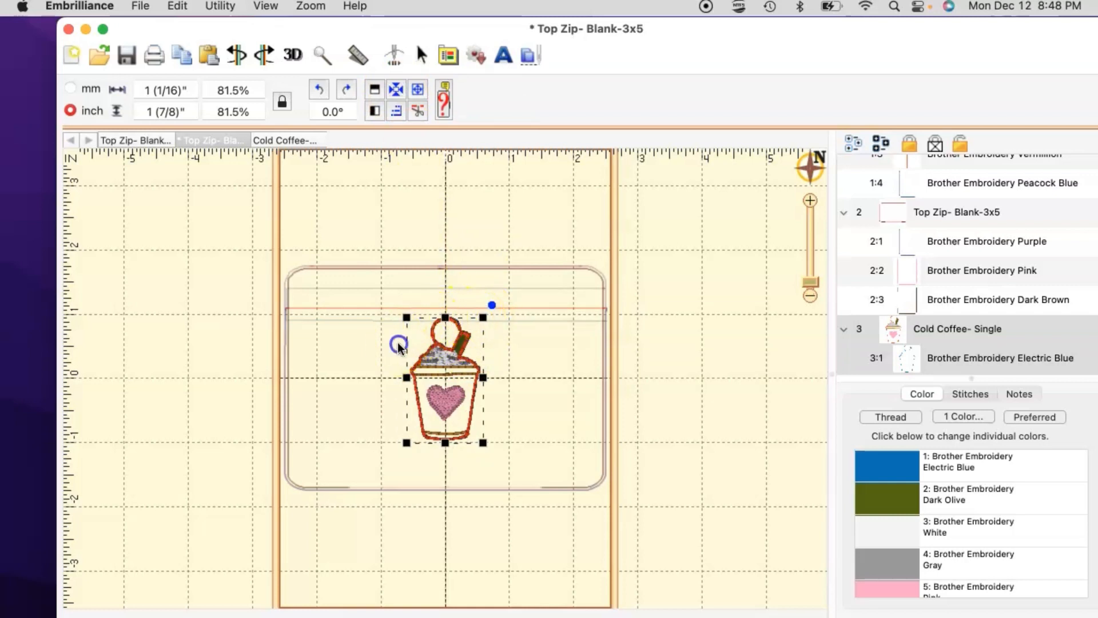
click(379, 342)
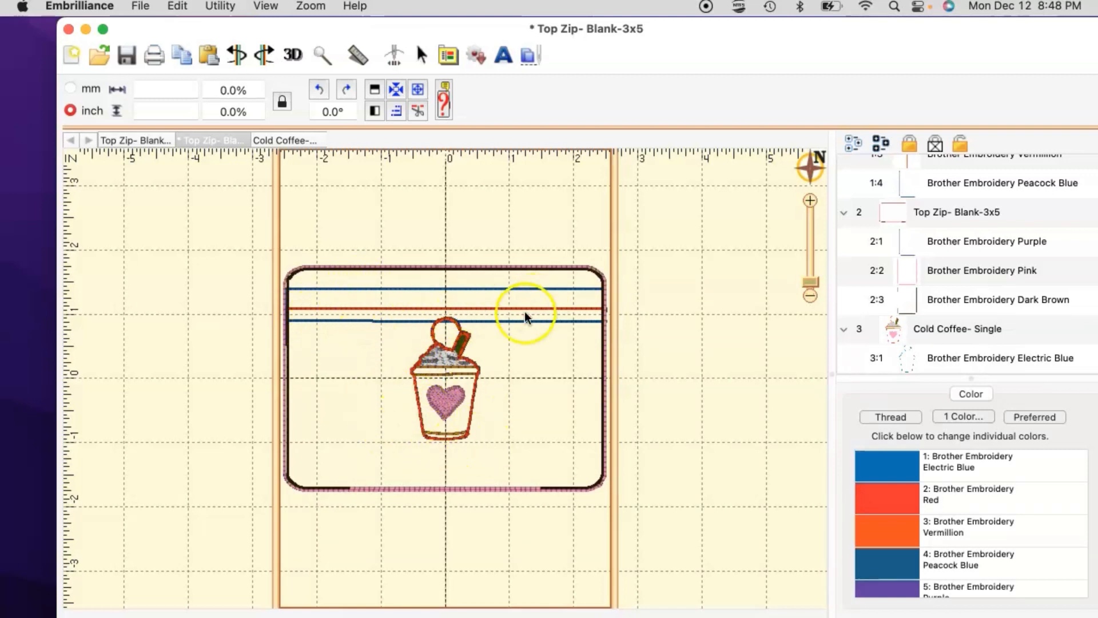
drag(455, 345, 455, 371)
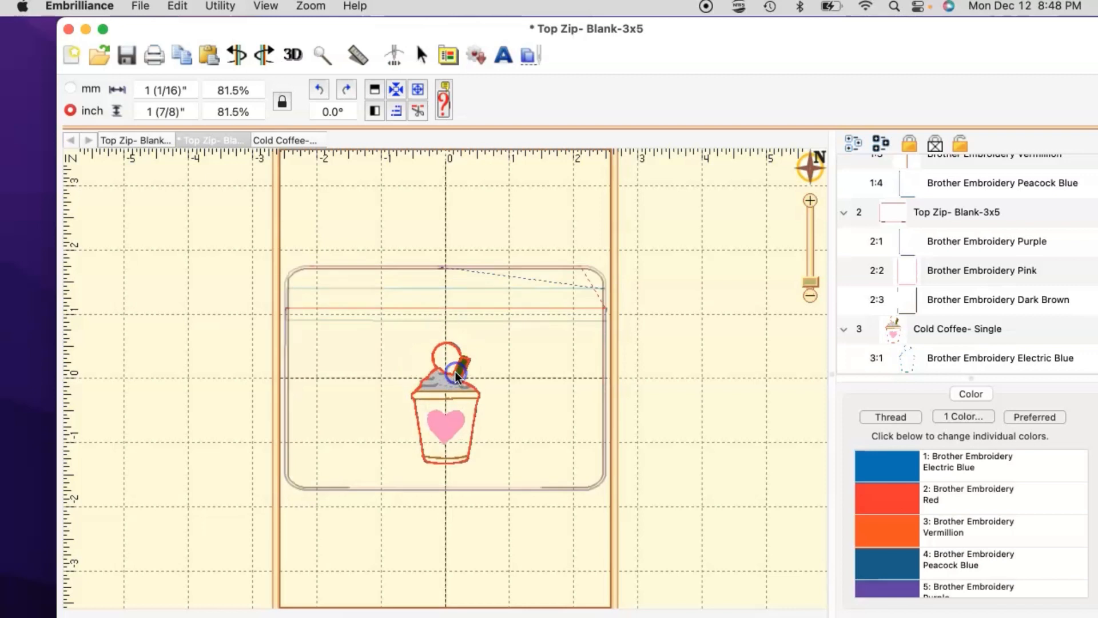
click(533, 412)
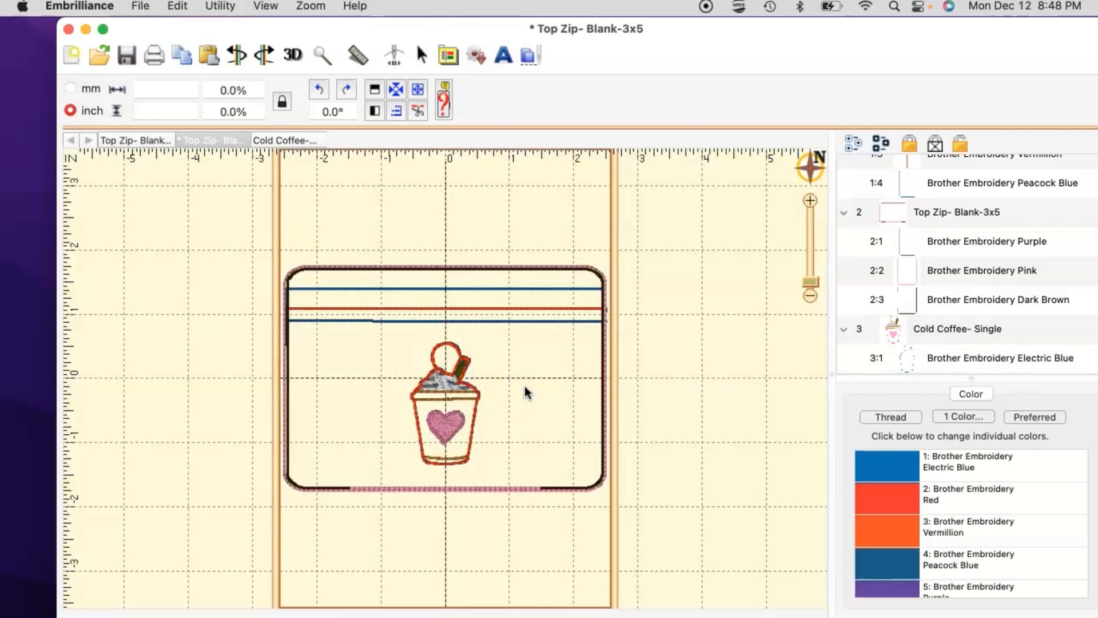
click(456, 417)
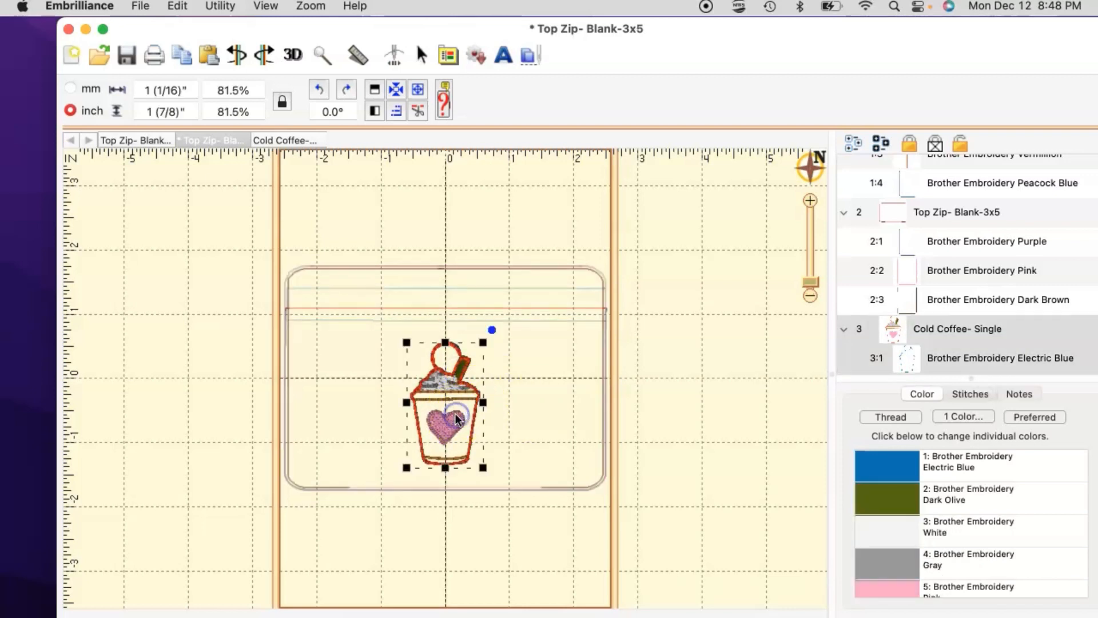
scroll(932, 337, down, 5)
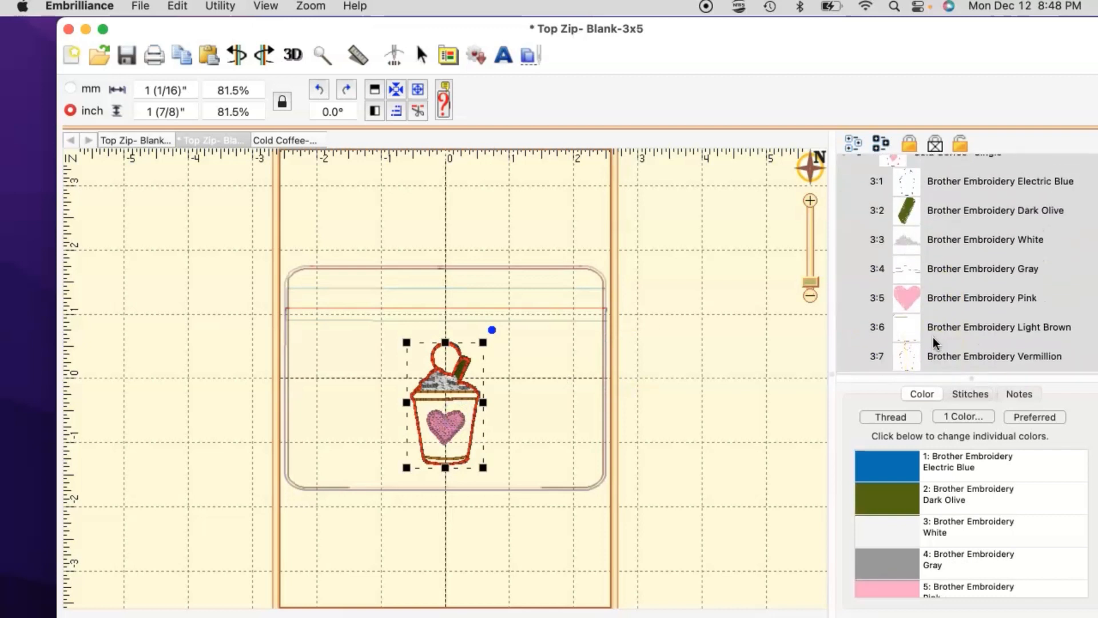
scroll(932, 337, up, 8)
scroll(932, 337, down, 4)
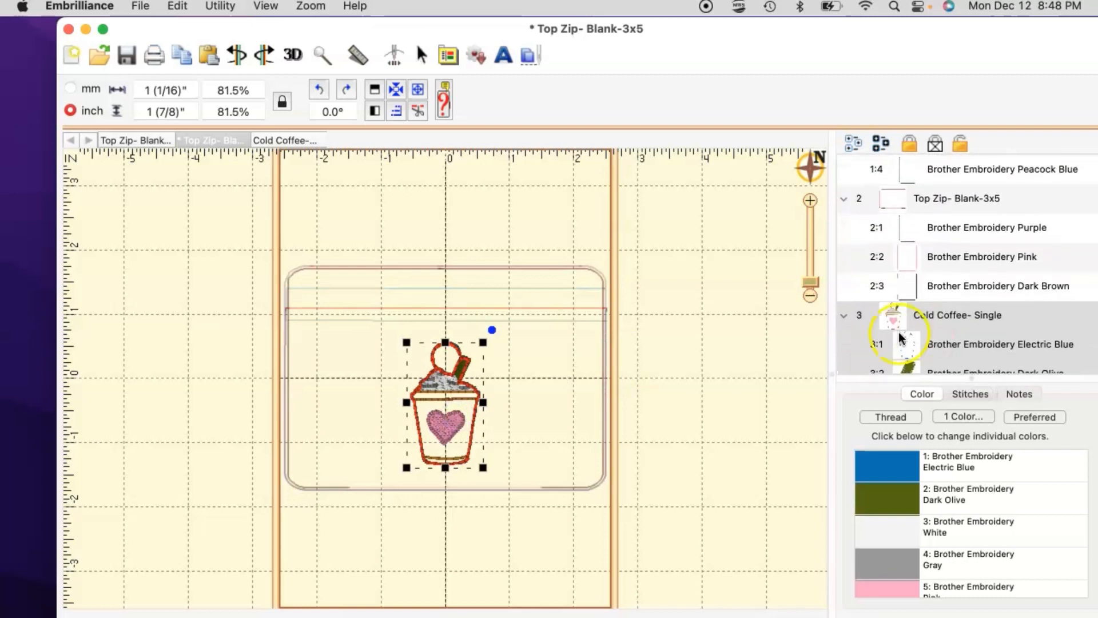
click(843, 314)
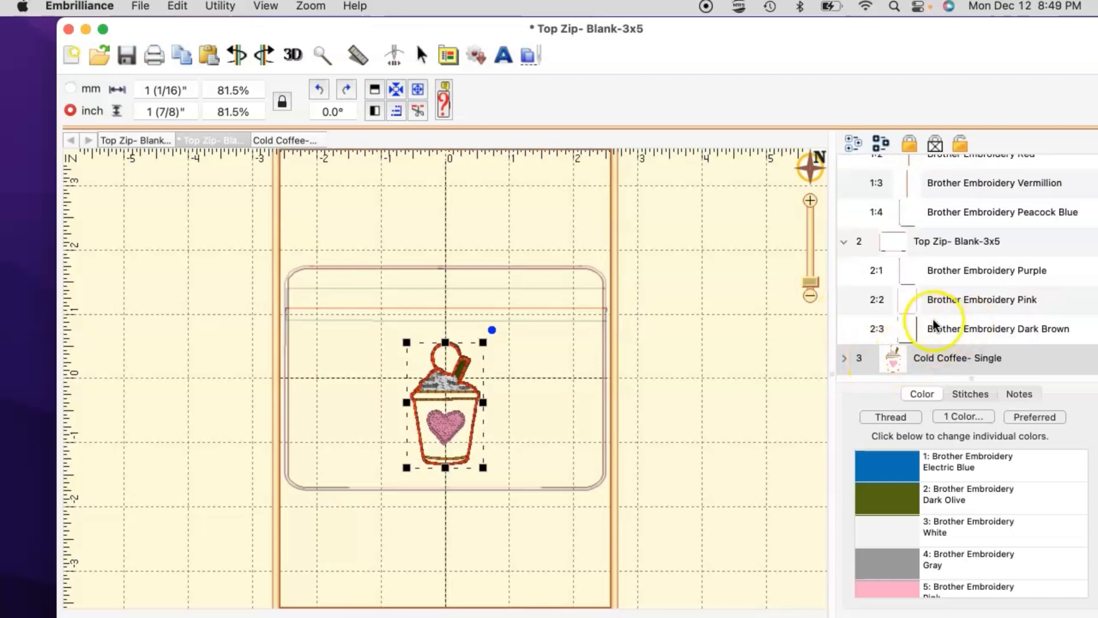
click(553, 394)
click(901, 358)
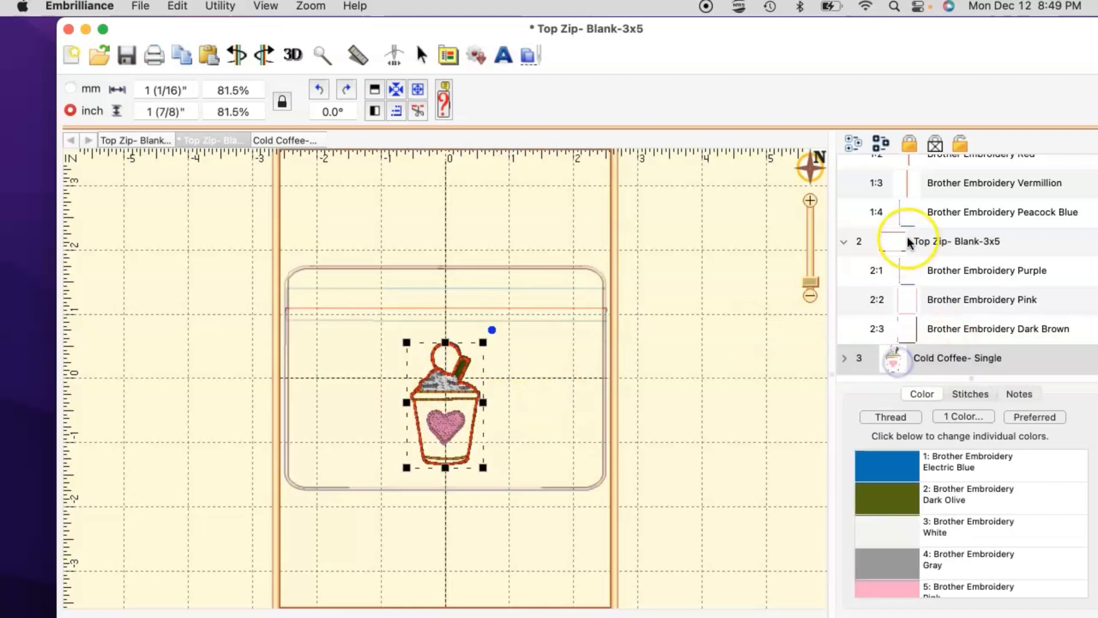
scroll(940, 218, up, 3)
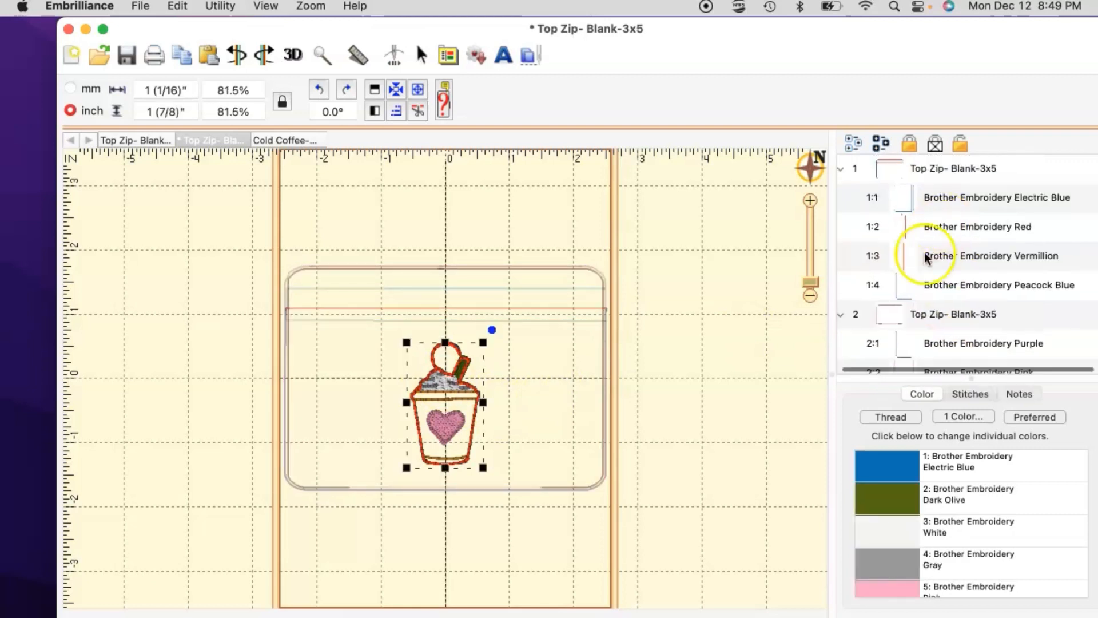
click(921, 284)
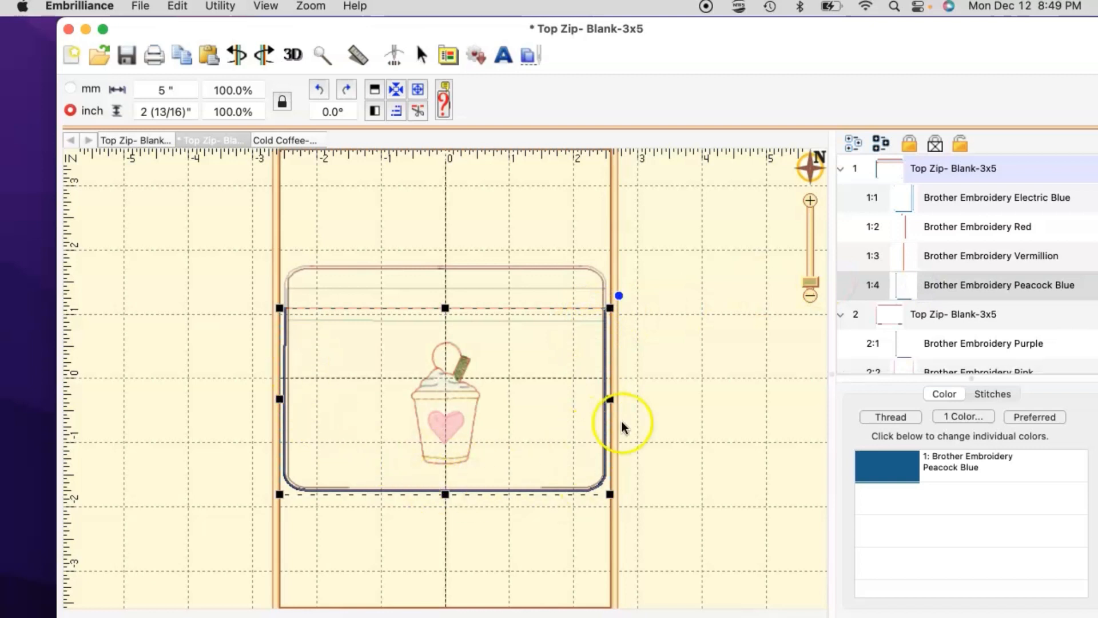
click(950, 200)
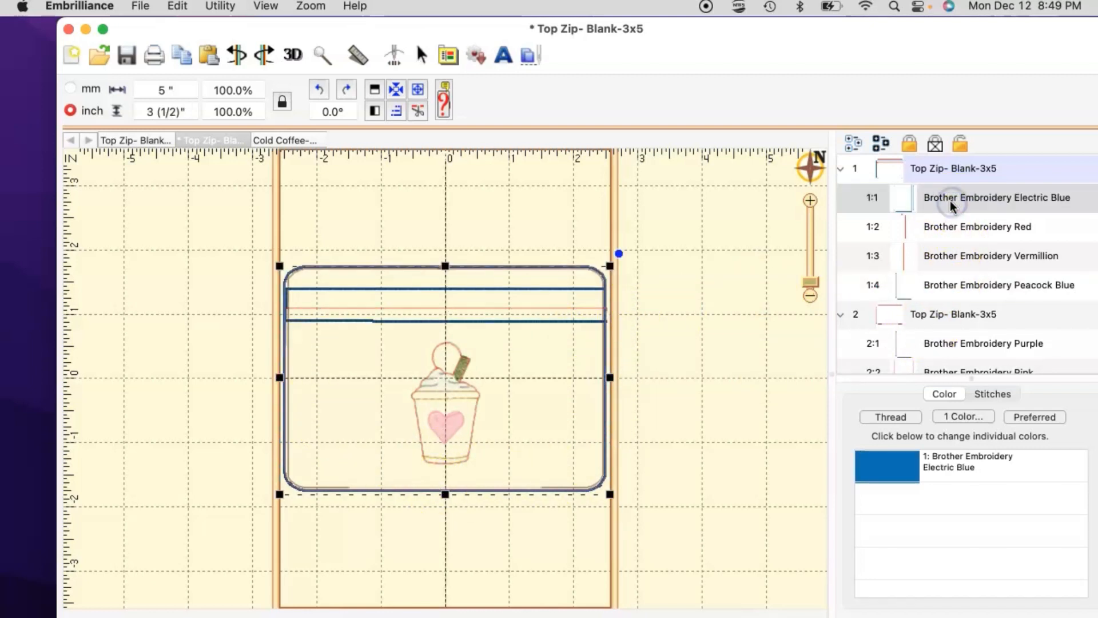
click(932, 229)
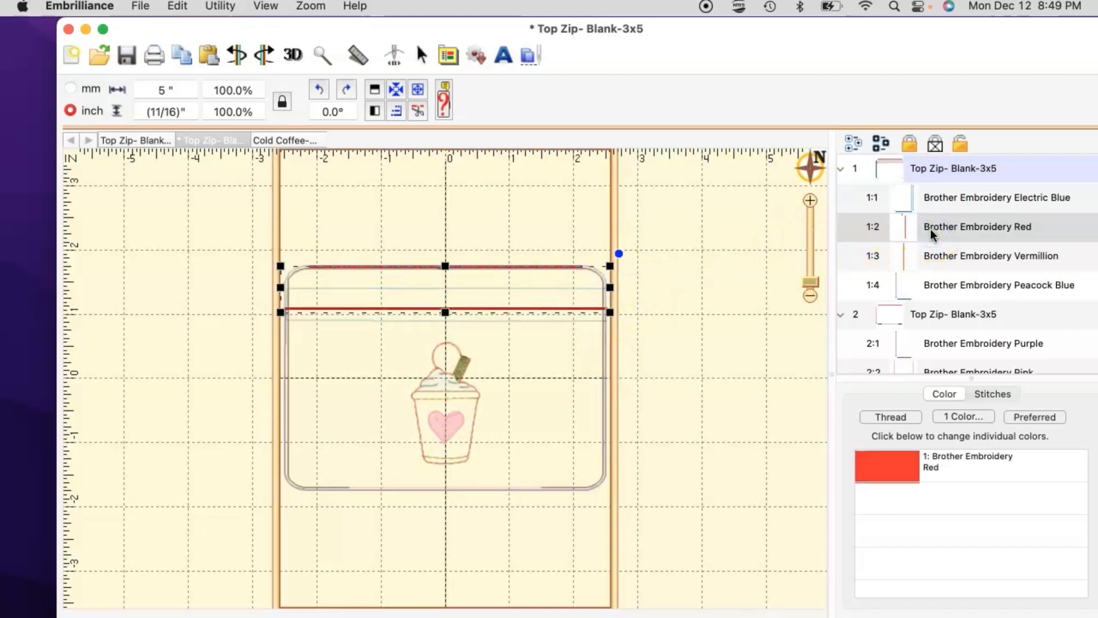
click(936, 260)
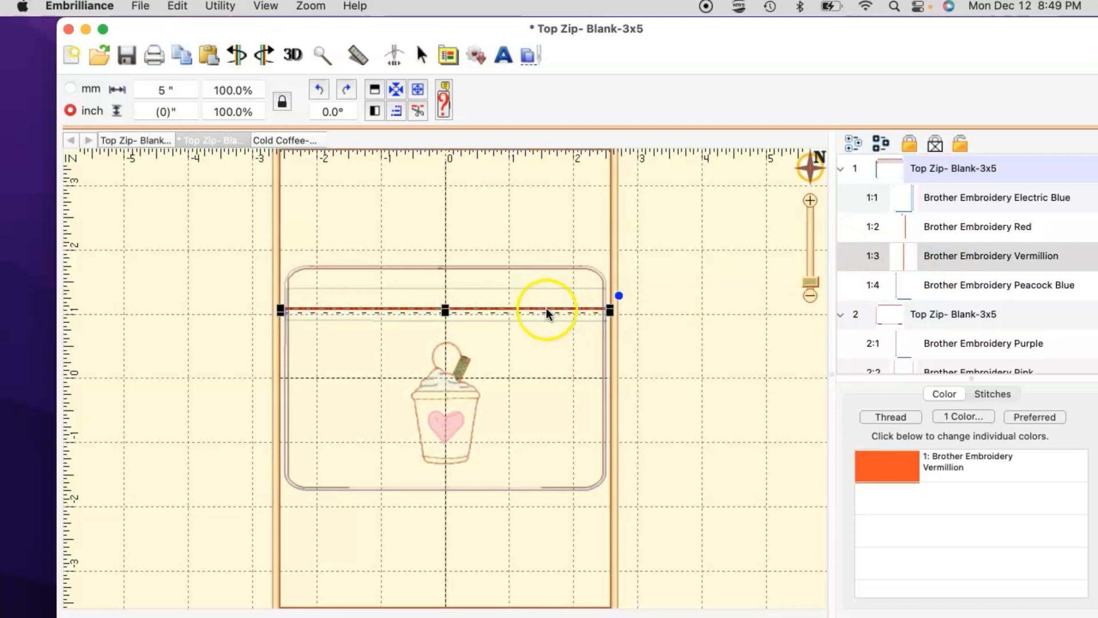
click(930, 285)
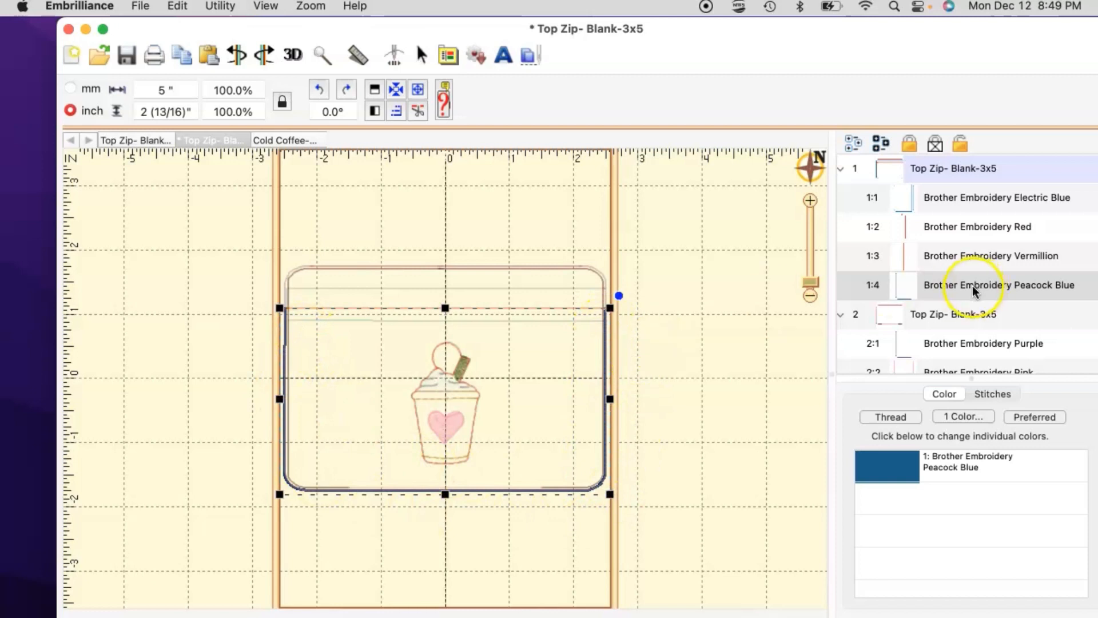
scroll(951, 352, down, 3)
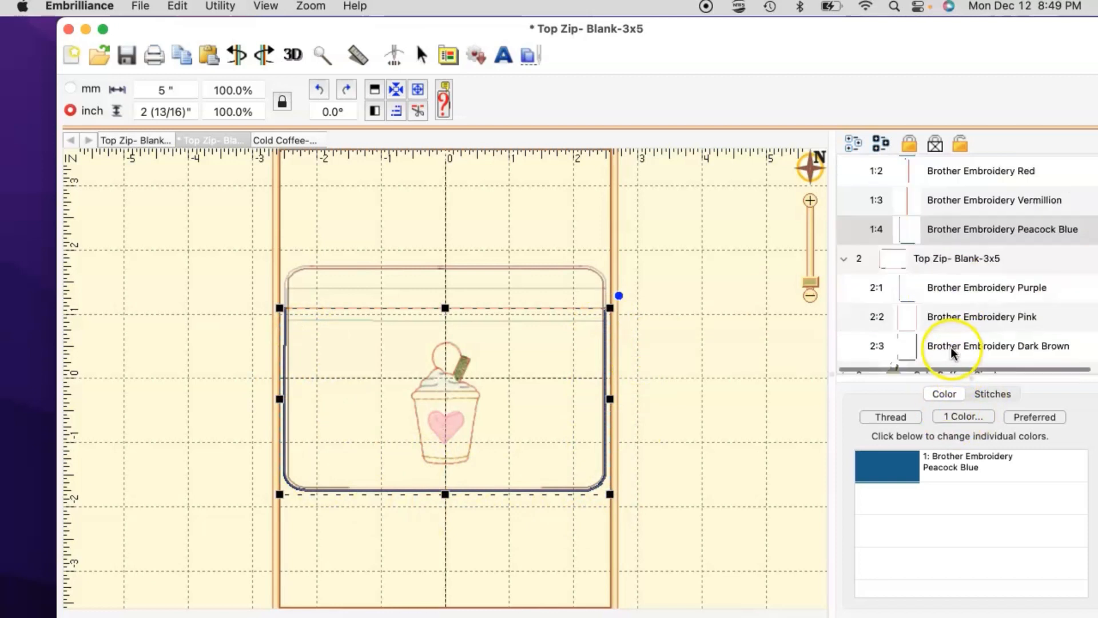
click(868, 364)
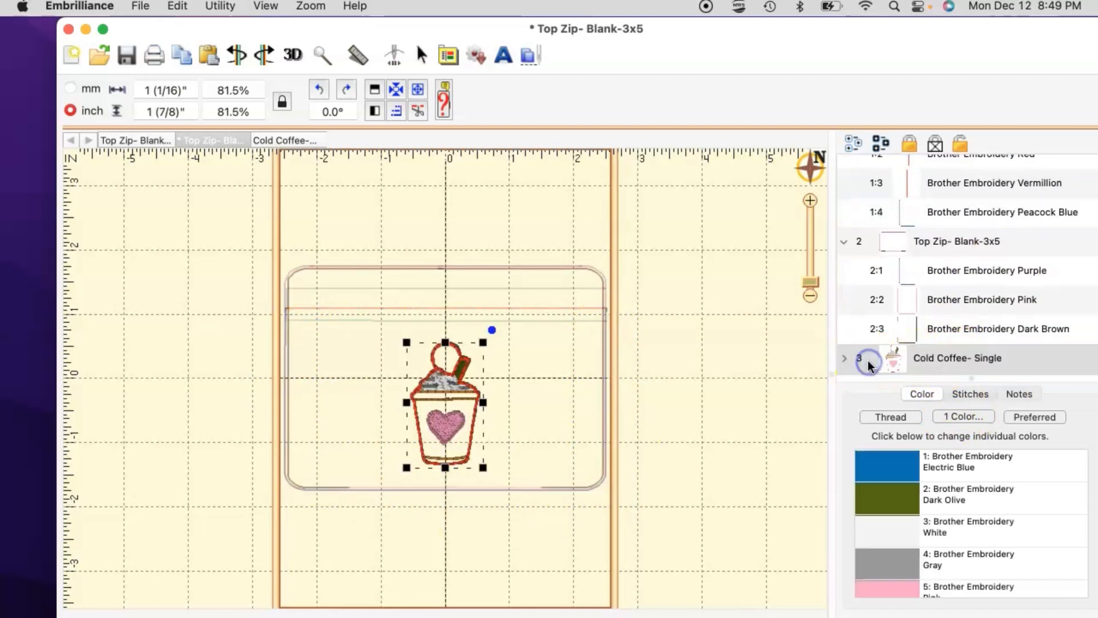
Step: Move Cold Coffee- Single to second in stitch order, between the two blank parts
drag(868, 363, 867, 260)
drag(868, 237, 869, 222)
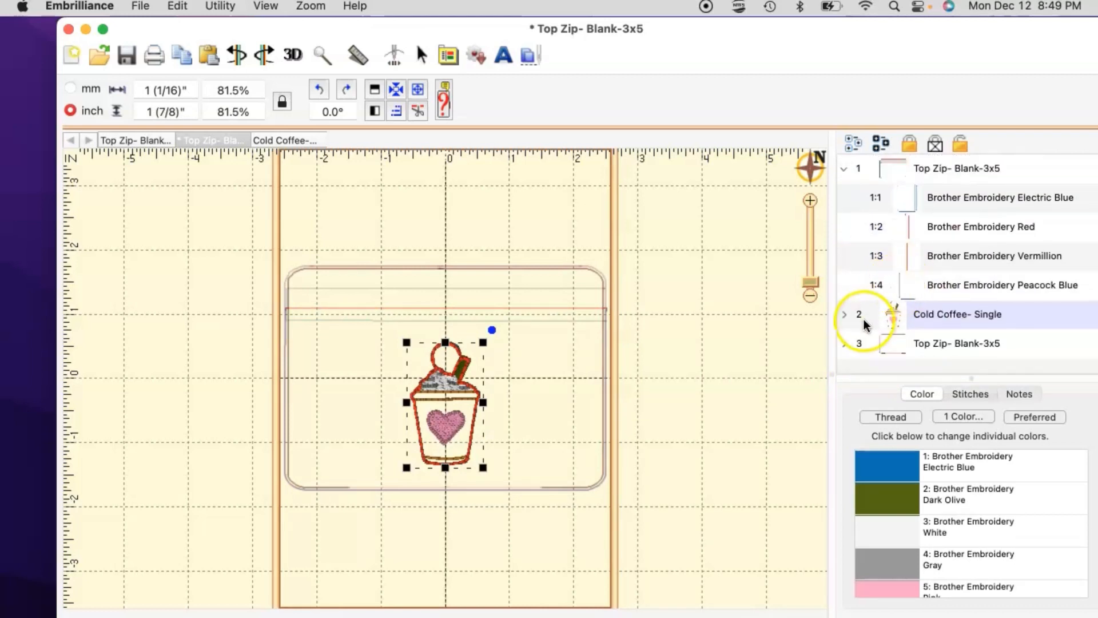
click(844, 311)
scroll(883, 321, down, 3)
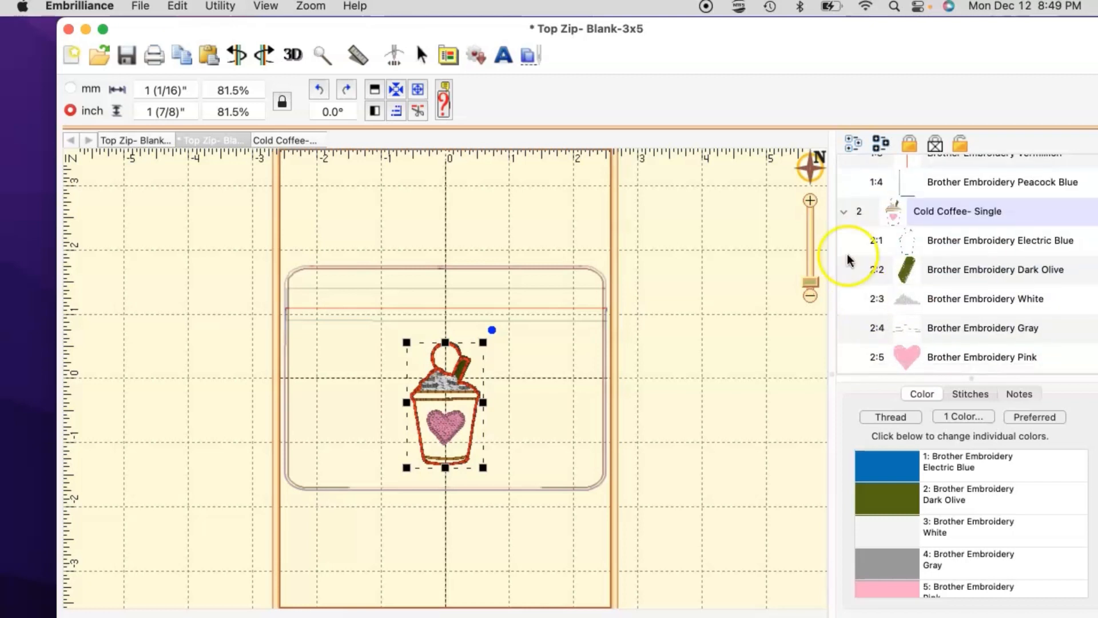
click(841, 210)
click(873, 308)
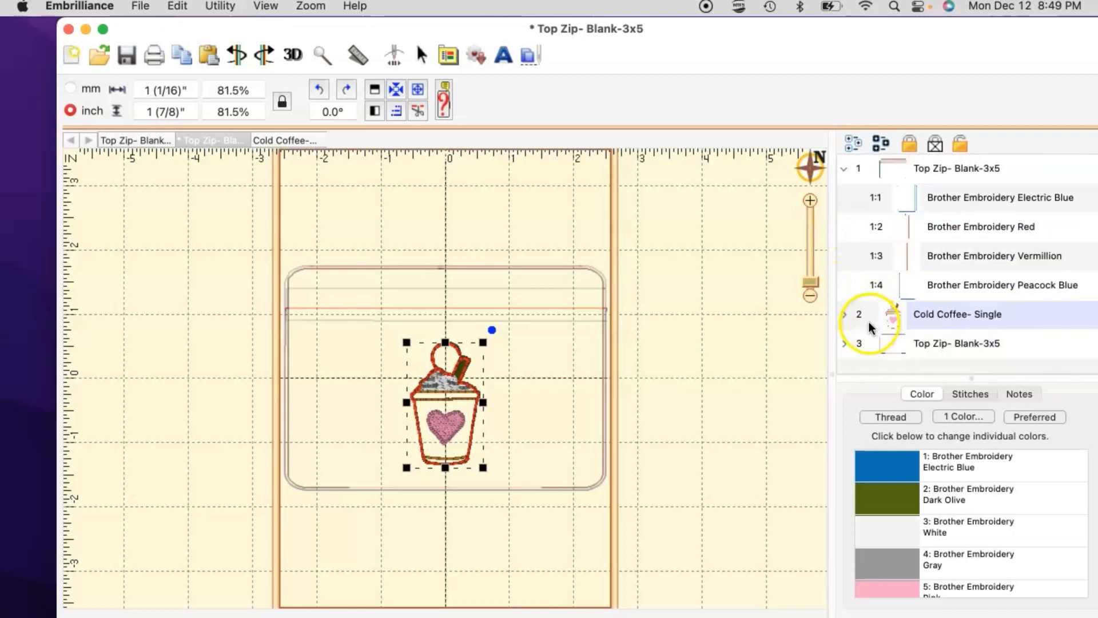
Step: Expand the last blank part and check its Purple and Dark Brown border colour stops
click(910, 344)
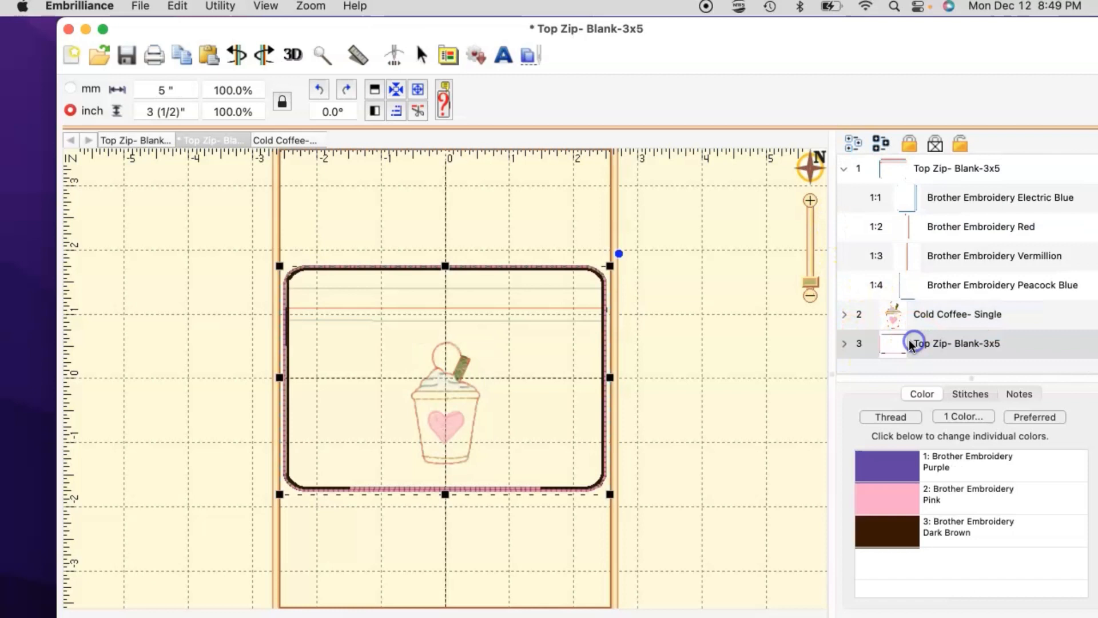
click(845, 343)
click(932, 308)
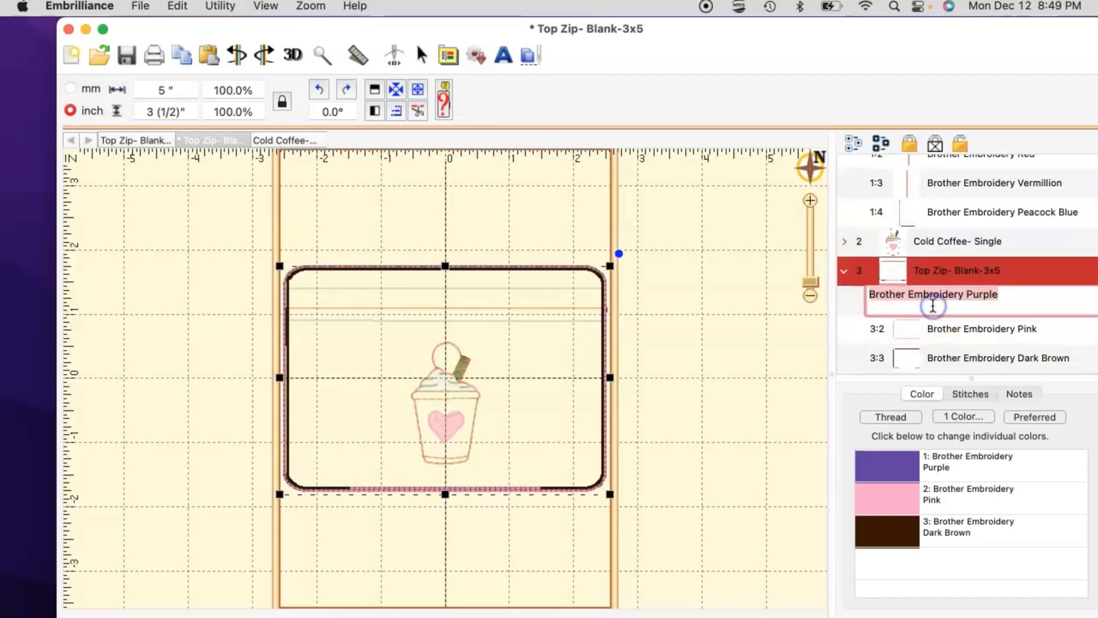
click(849, 307)
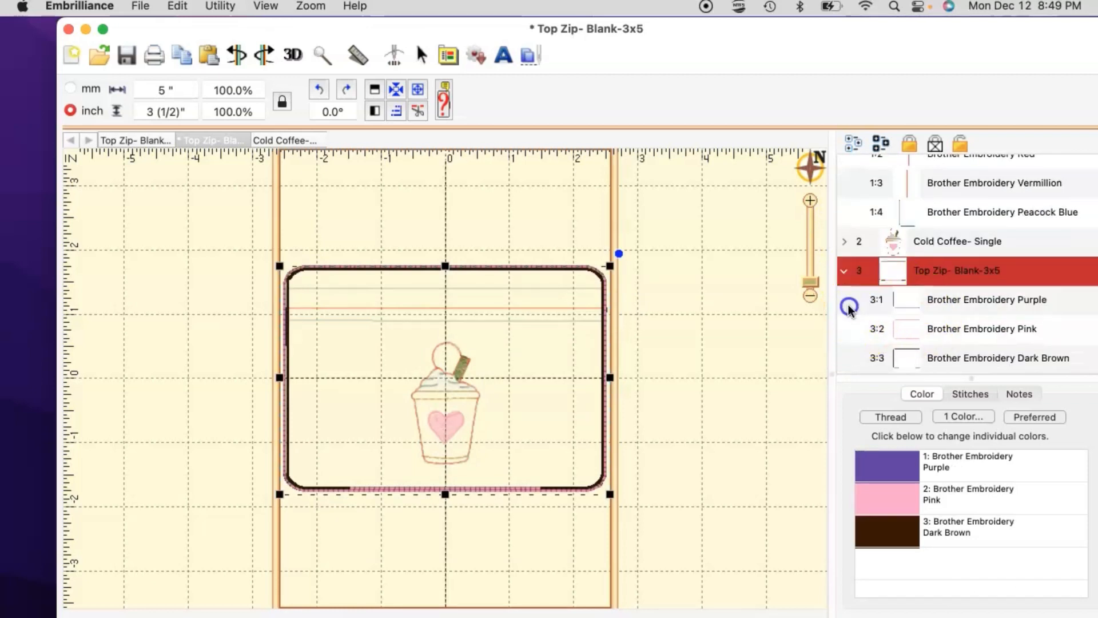
click(931, 303)
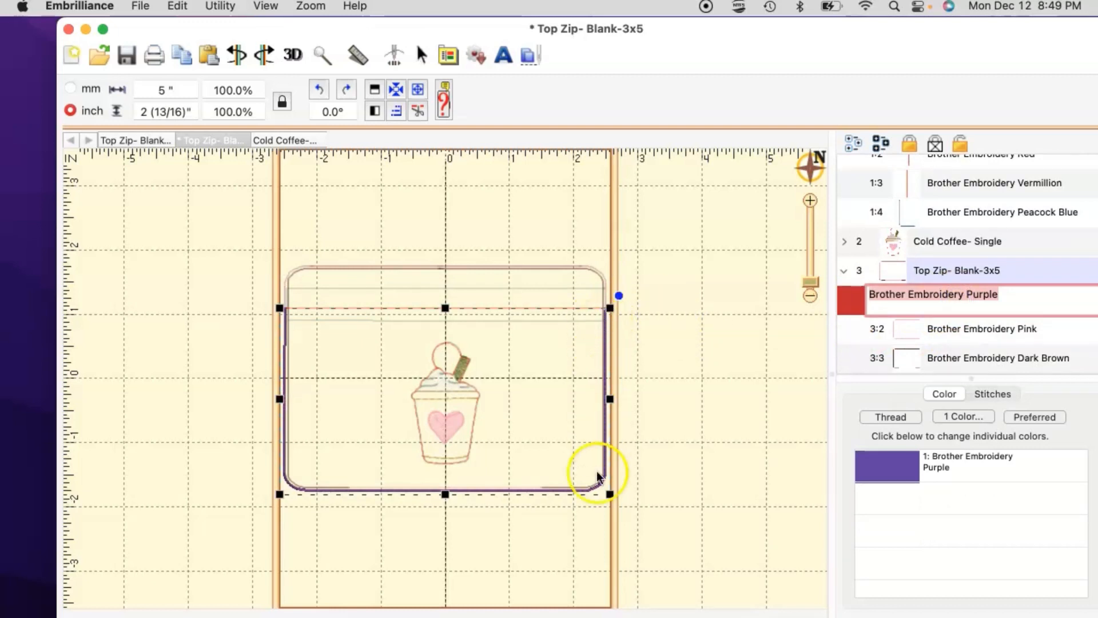
click(981, 331)
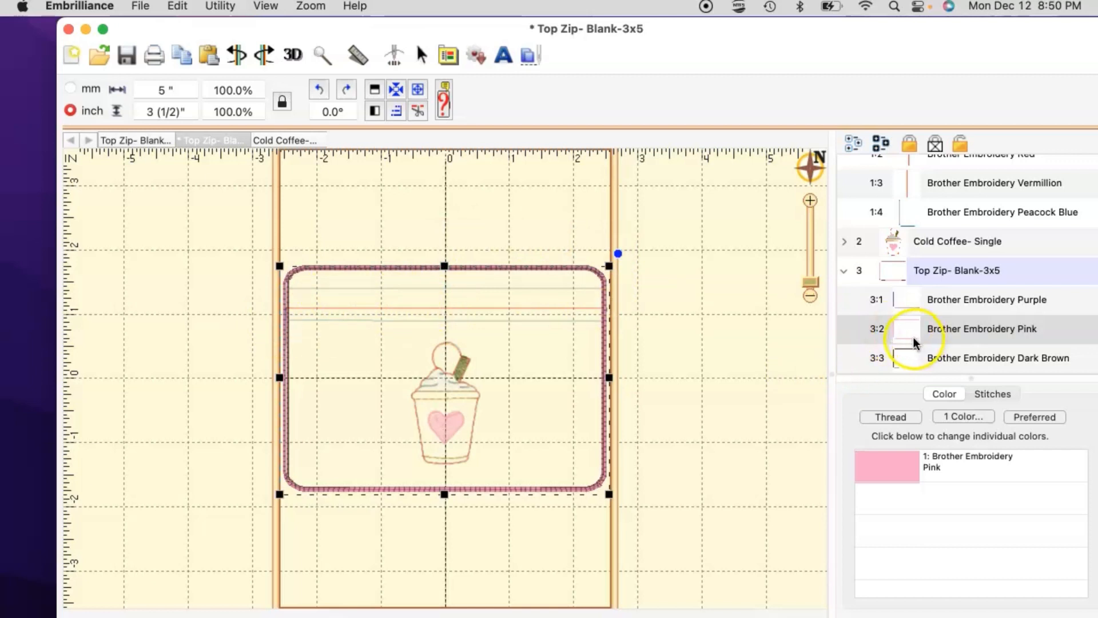
click(934, 358)
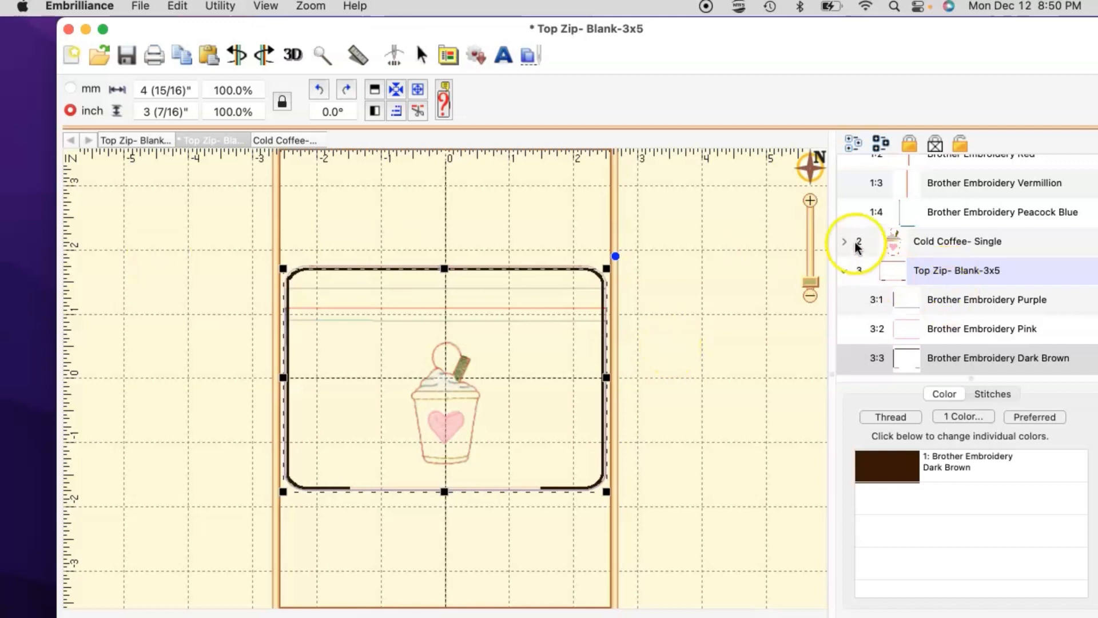
double_click(958, 359)
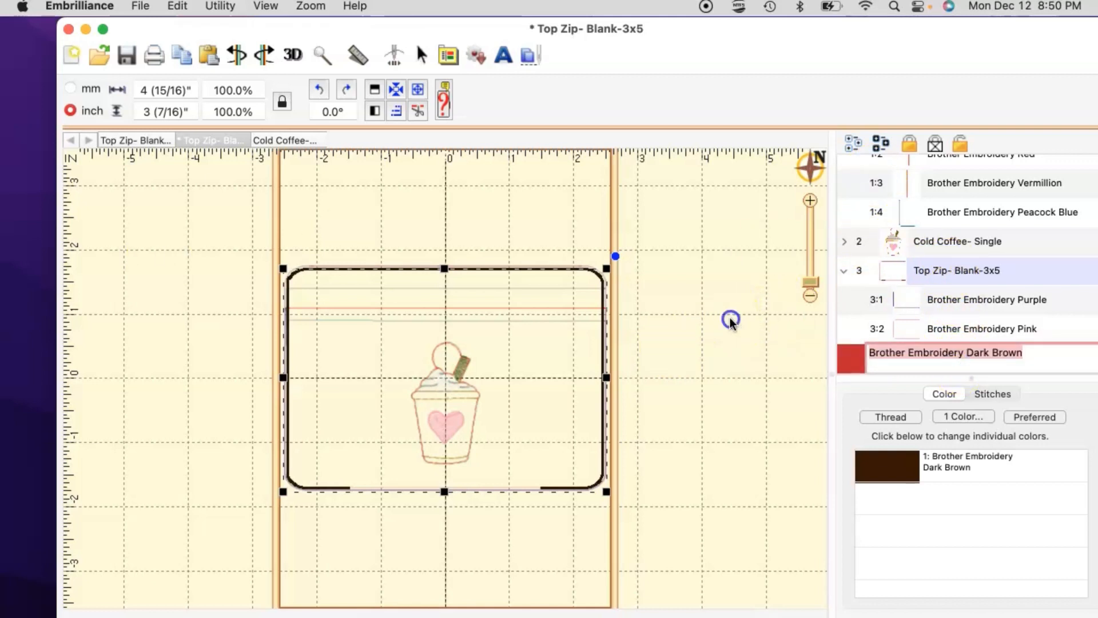
click(640, 475)
drag(372, 304, 218, 223)
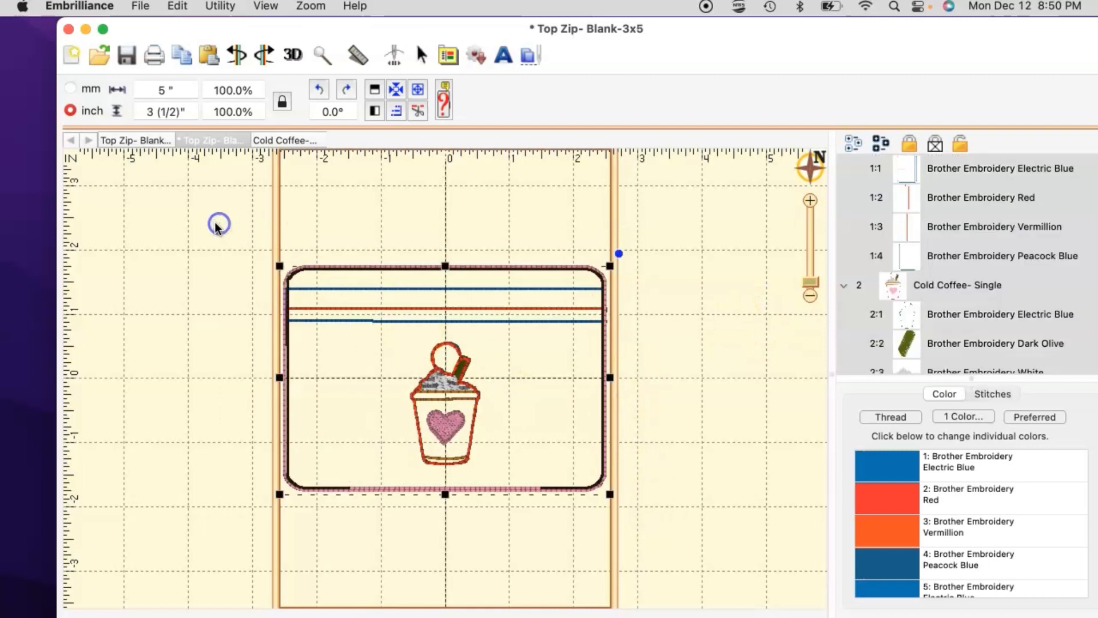
Step: Marquee-select the whole bag and cup design and rotate it to -90°
click(685, 407)
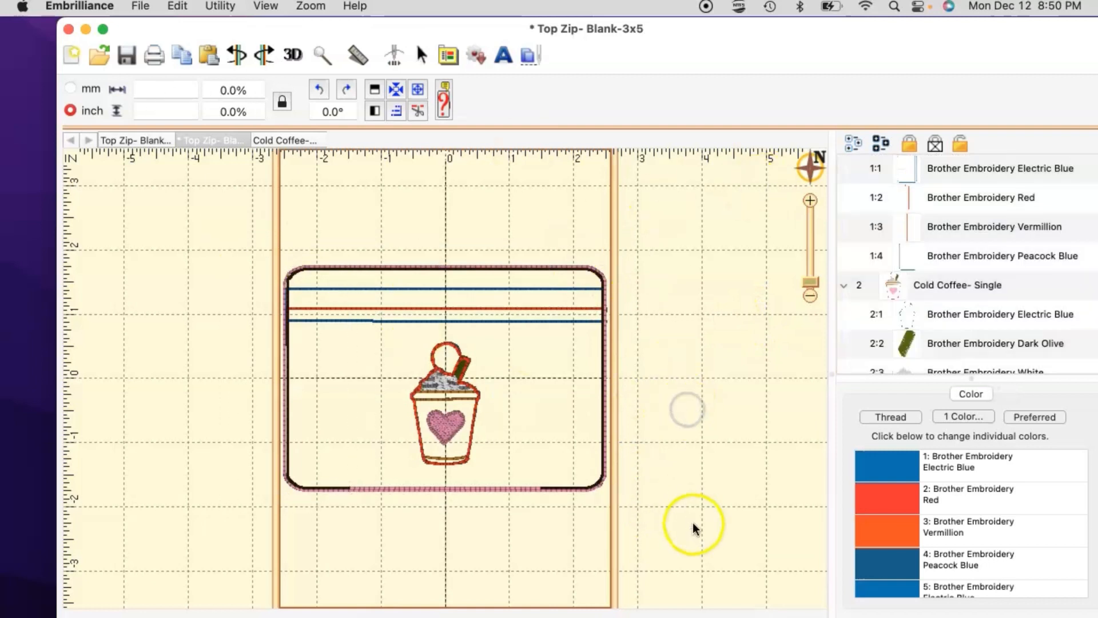
drag(683, 514, 195, 216)
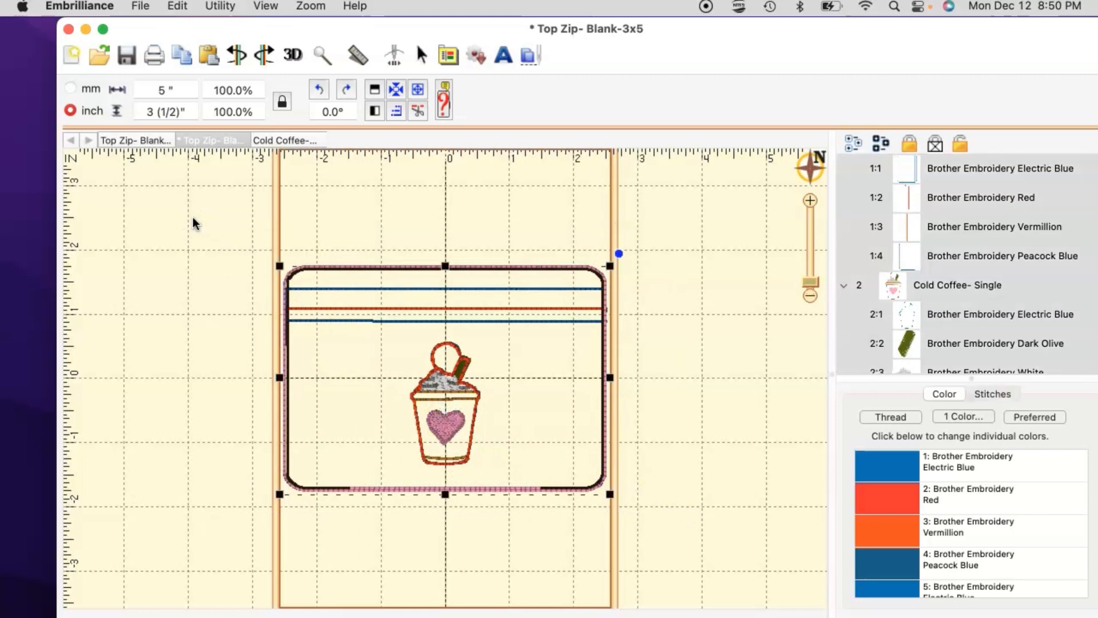
click(319, 88)
click(349, 90)
click(350, 90)
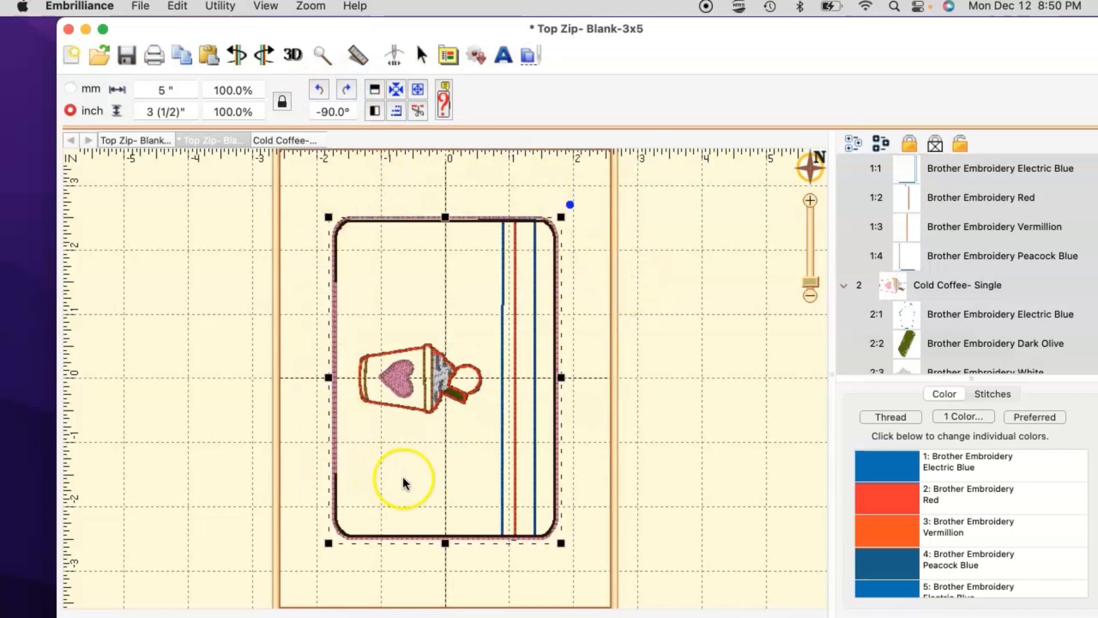